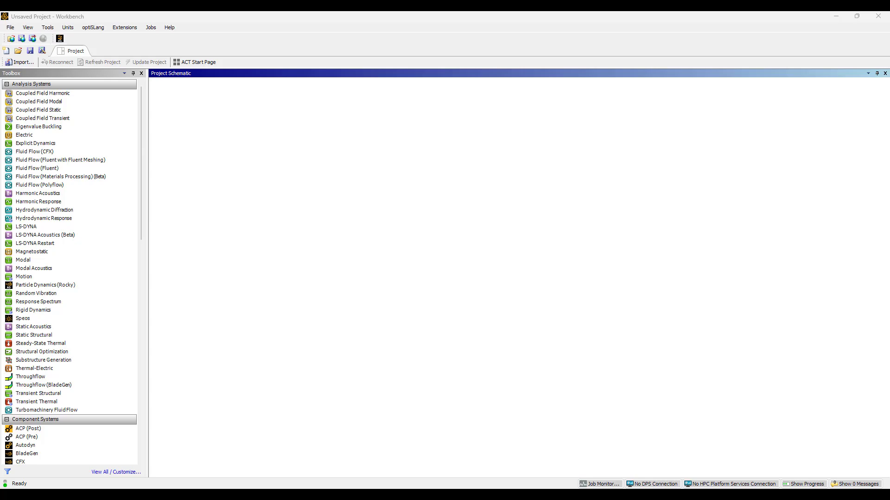
# Switch from the empty Workbench project to the Thorlabs Actuators page in Chrome
pyautogui.hotkey('alt', 'Tab')
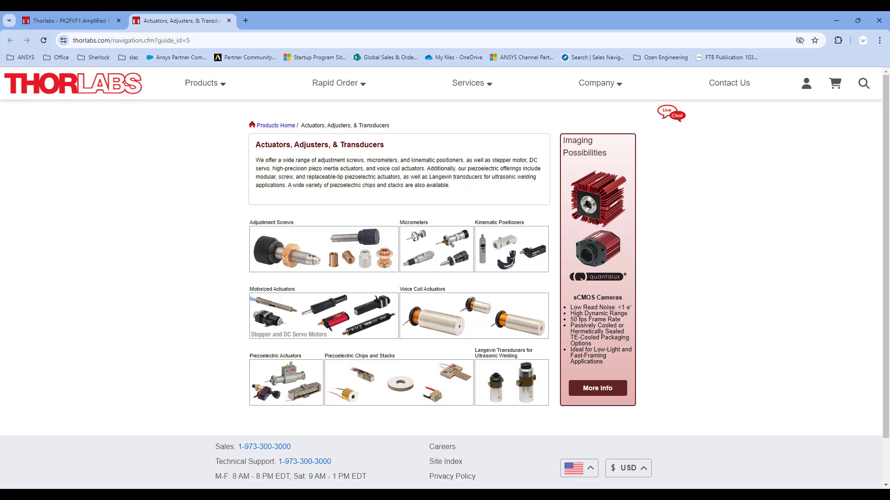
# Review the Thorlabs Amplified Piezo Actuators page, then return to the empty Workbench project
pyautogui.click(285, 385)
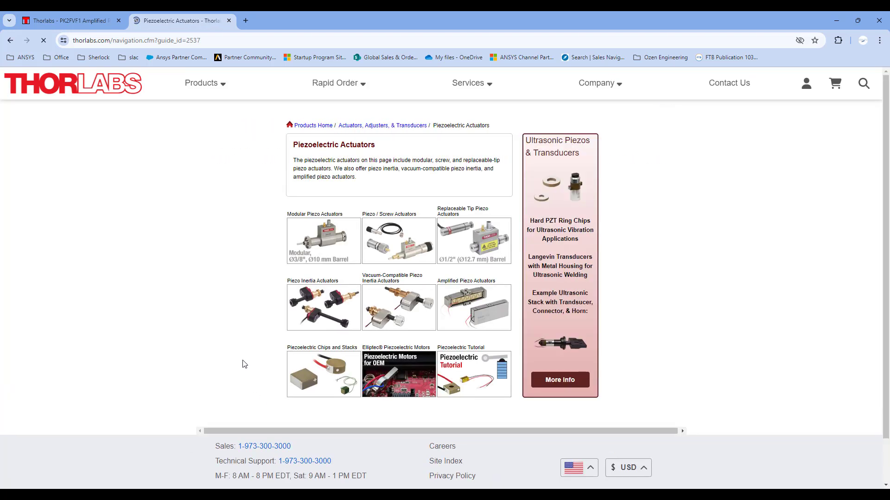
pyautogui.click(465, 302)
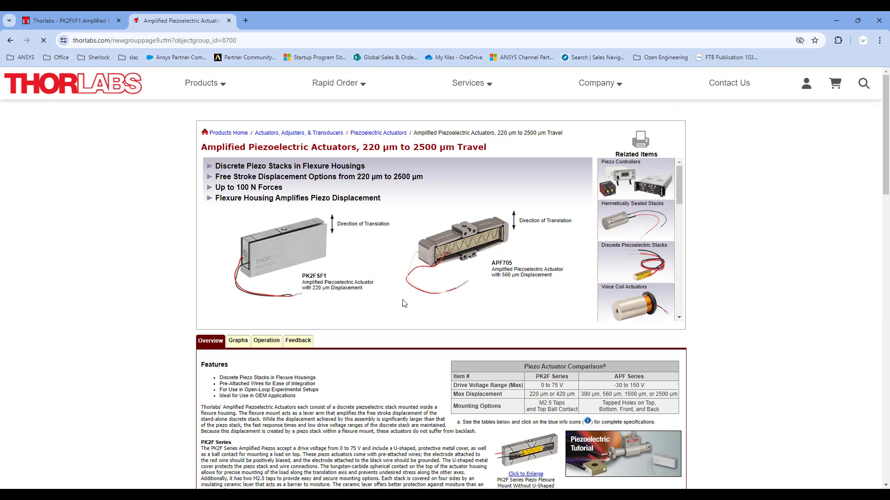
pyautogui.scroll(-3, 404, 300)
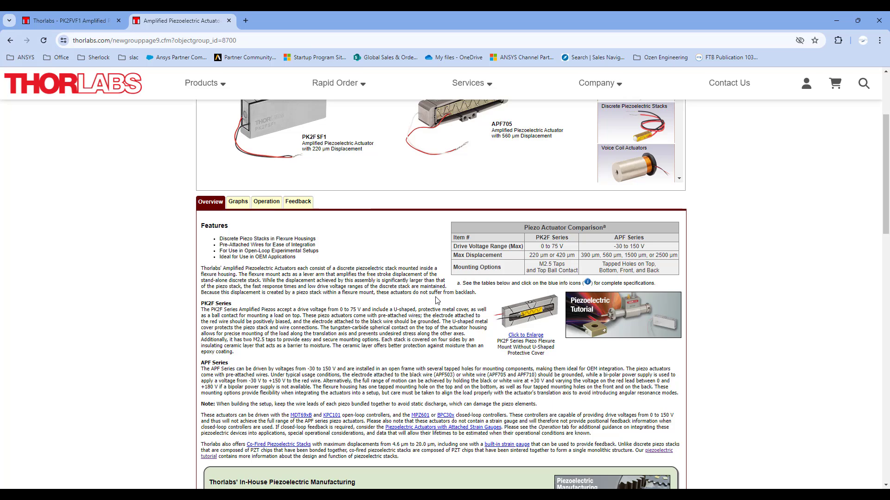
pyautogui.scroll(2, 469, 302)
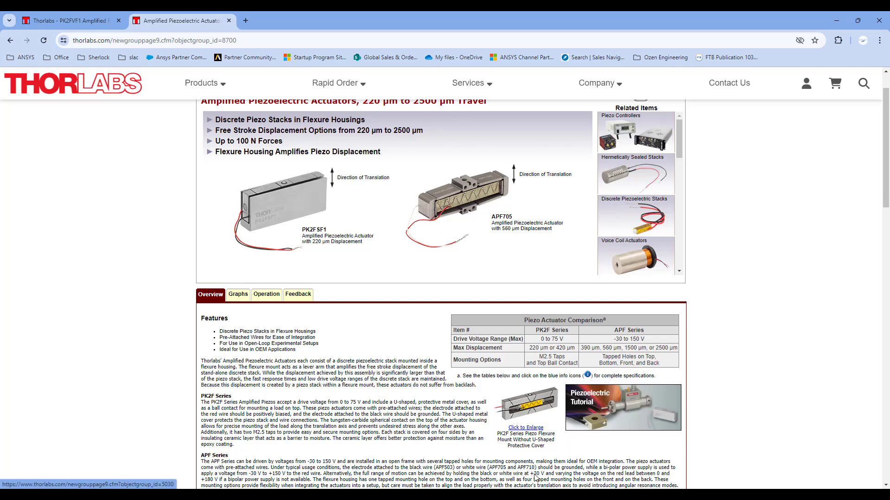
pyautogui.click(528, 495)
pyautogui.click(566, 459)
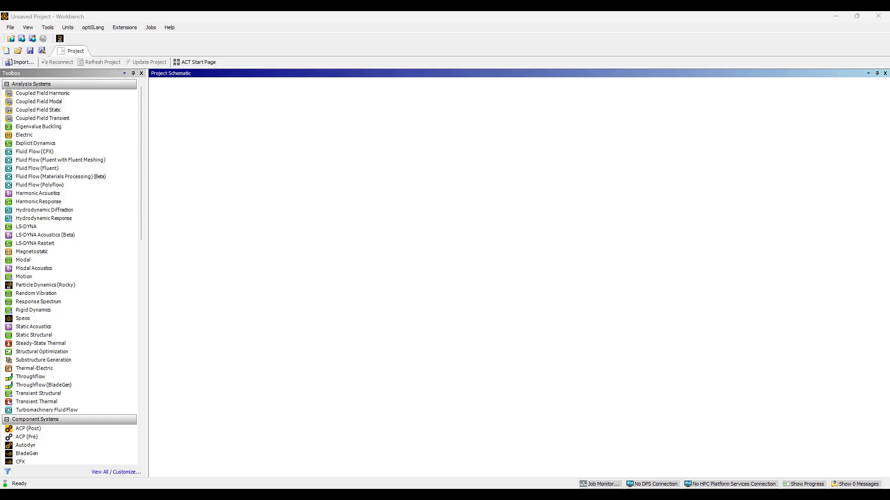
# Import the actuator geometry, share it with a new Coupled Field Harmonic system, and open Engineering Data
pyautogui.moveTo(290, 163); pyautogui.dragTo(252, 155)
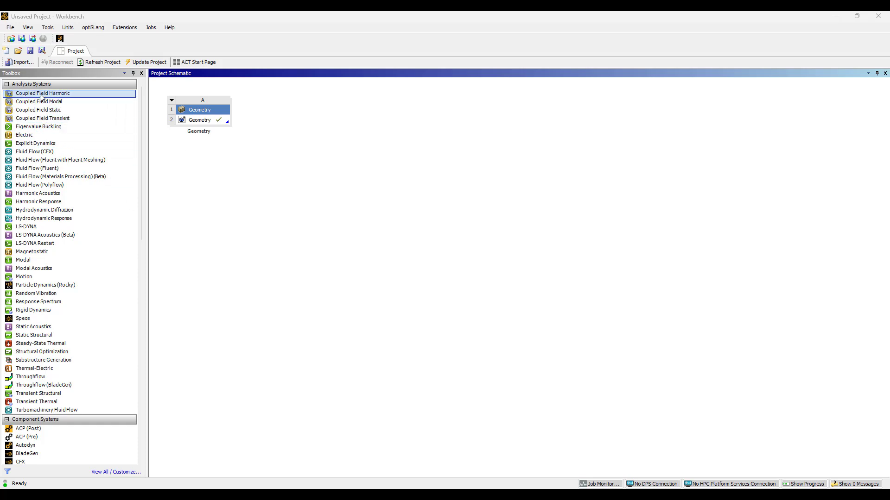
pyautogui.moveTo(43, 94); pyautogui.dragTo(202, 120)
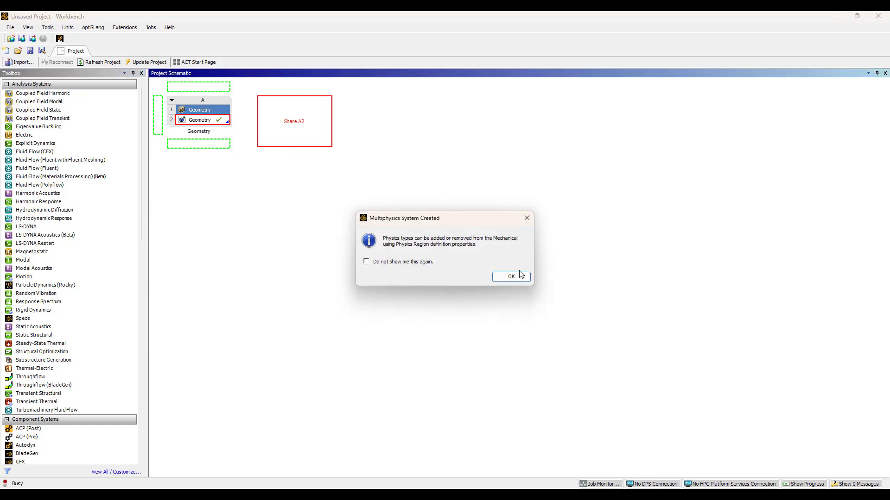
pyautogui.click(512, 278)
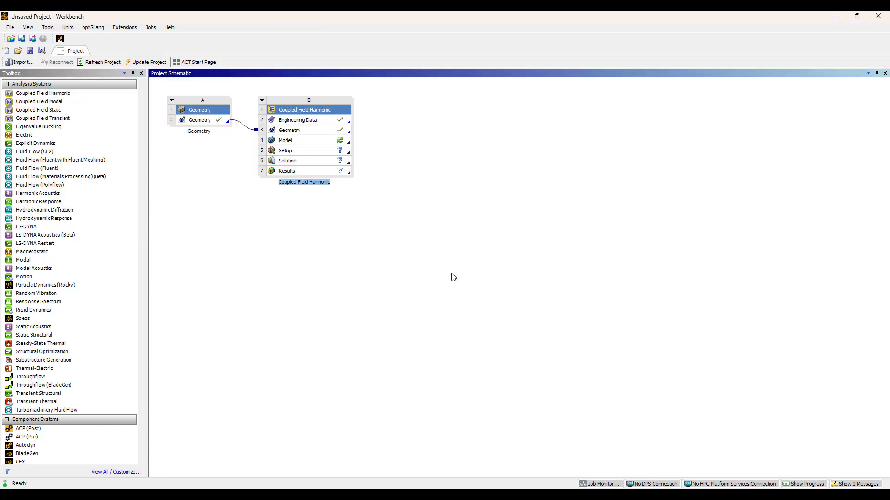
pyautogui.doubleClick(297, 121)
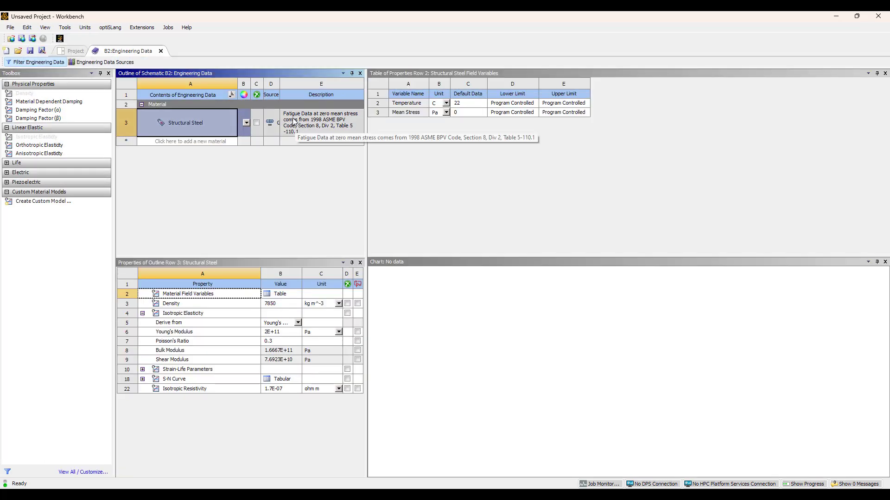
# Add Lithium Niobate (LiNbO3) from the Piezoelectric Materials library to the engineering data
pyautogui.click(104, 62)
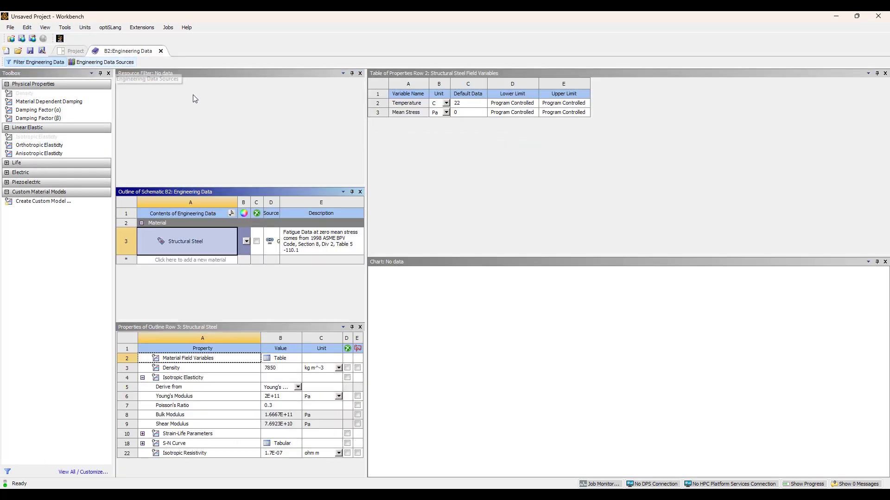
pyautogui.scroll(-3, 208, 157)
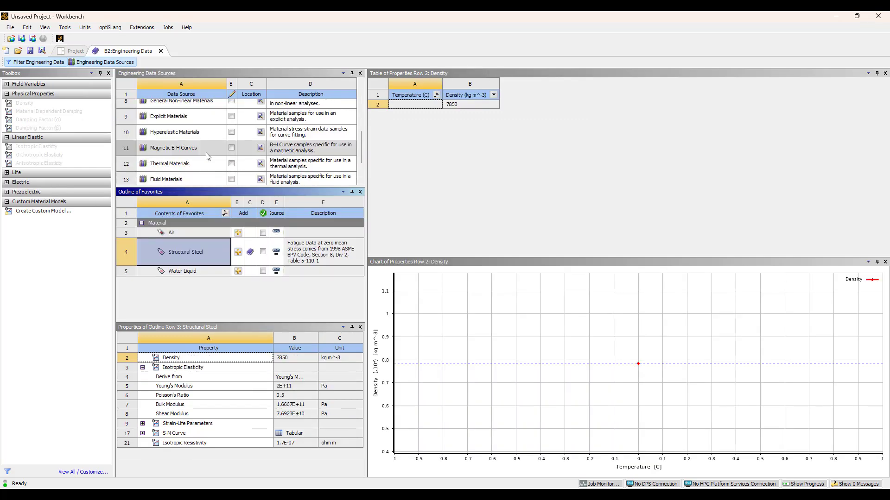
pyautogui.scroll(-2, 206, 155)
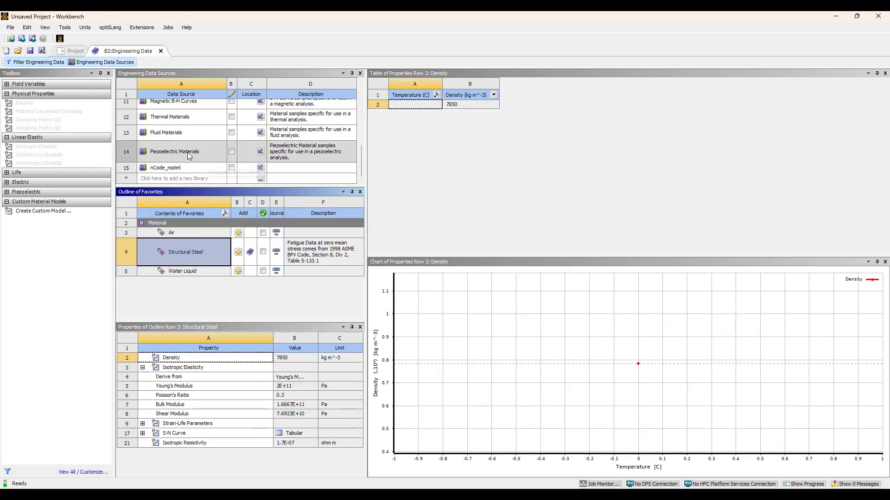
pyautogui.click(189, 153)
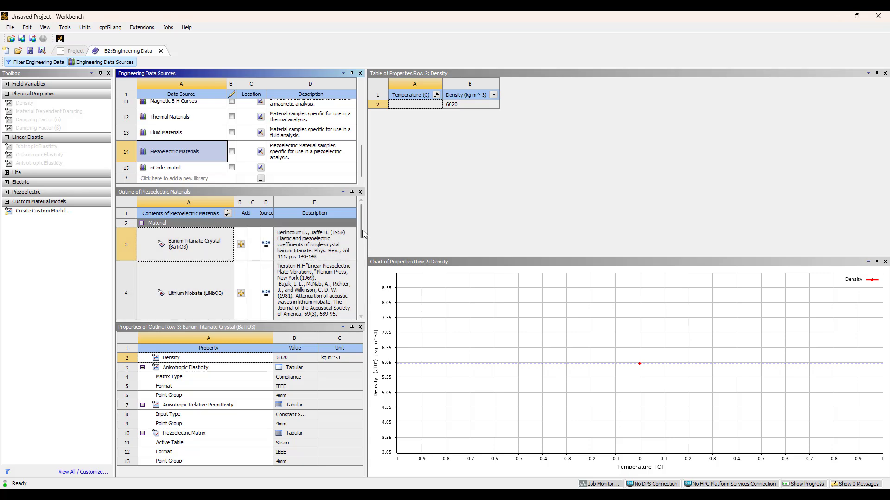
pyautogui.moveTo(364, 234); pyautogui.dragTo(432, 232)
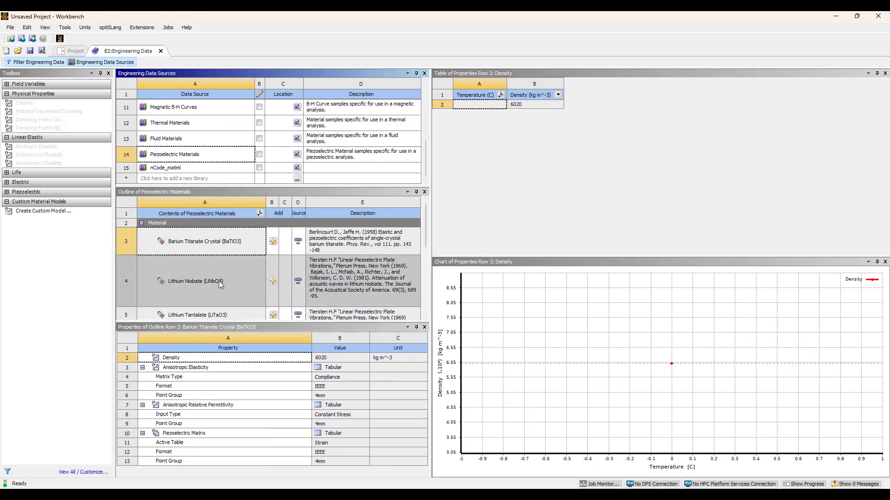
pyautogui.click(273, 282)
pyautogui.scroll(-3, 224, 272)
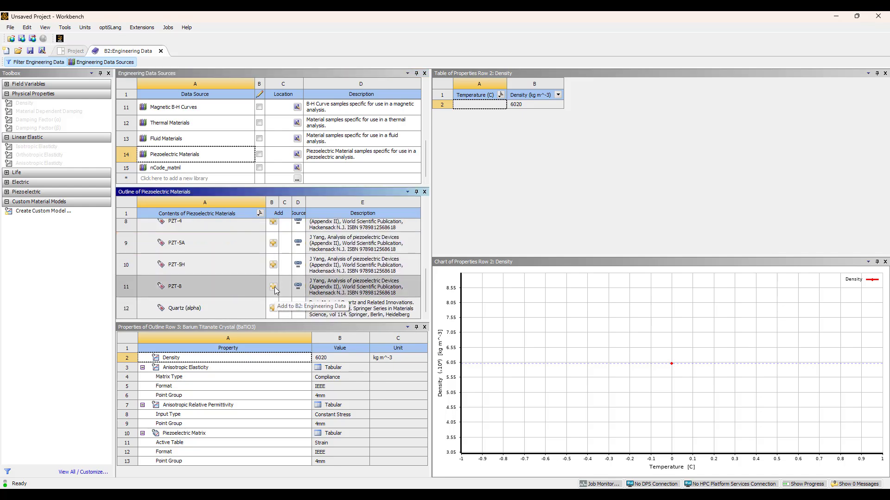
pyautogui.scroll(3, 227, 260)
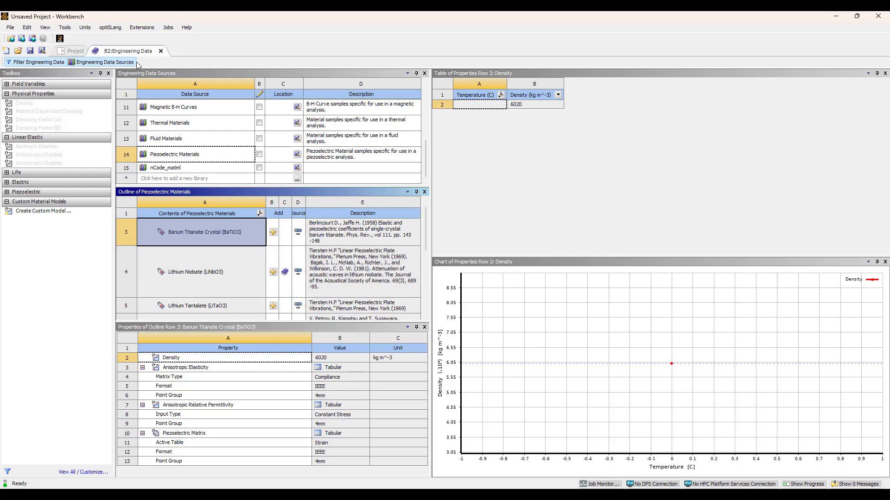
# Close Engineering Data and launch Mechanical from the harmonic system's Model cell
pyautogui.click(162, 52)
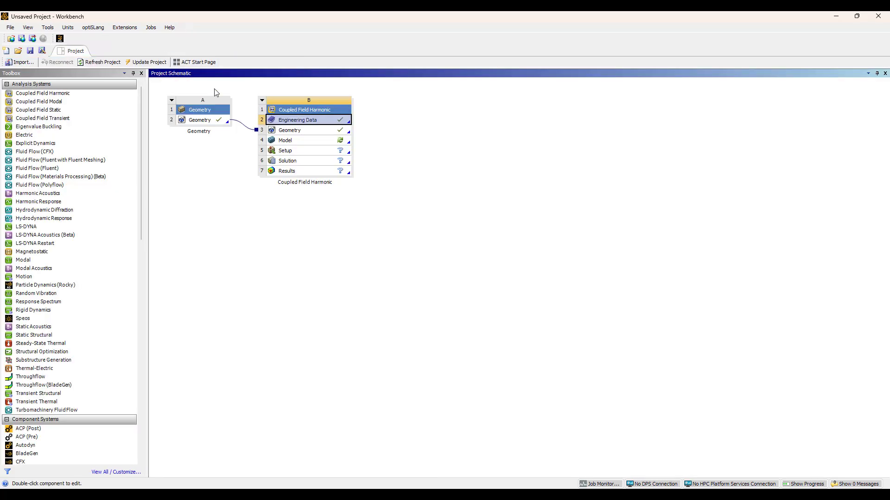
pyautogui.click(313, 145)
pyautogui.doubleClick(313, 145)
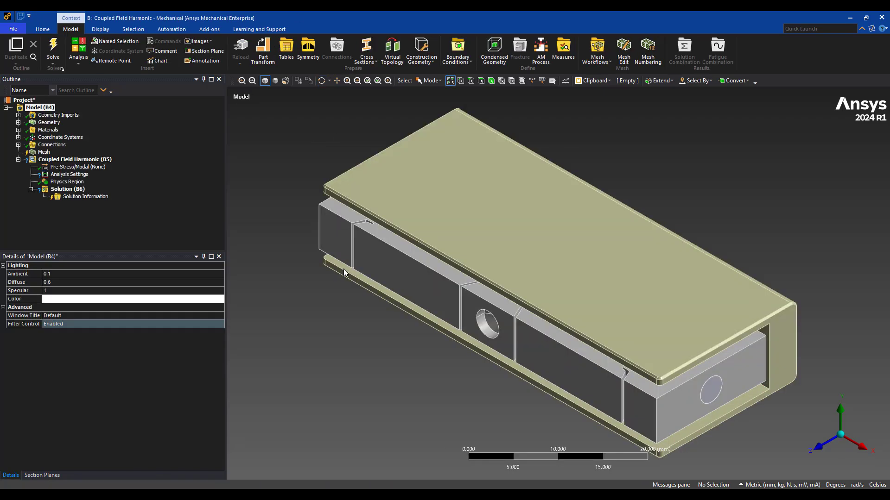
# Suppress the top cover plate body
pyautogui.moveTo(428, 327); pyautogui.dragTo(532, 304, button='middle')
pyautogui.click(532, 302)
pyautogui.rightClick(534, 301)
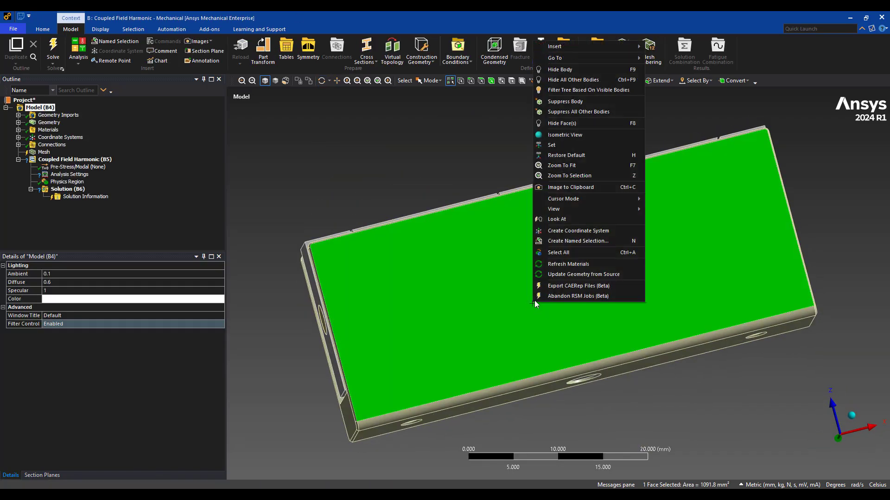
pyautogui.click(566, 102)
# Suppress the cylindrical mounting post body
pyautogui.moveTo(407, 298)
pyautogui.mouseDown()
pyautogui.moveTo(714, 248)
pyautogui.moveTo(723, 231)
pyautogui.mouseUp()
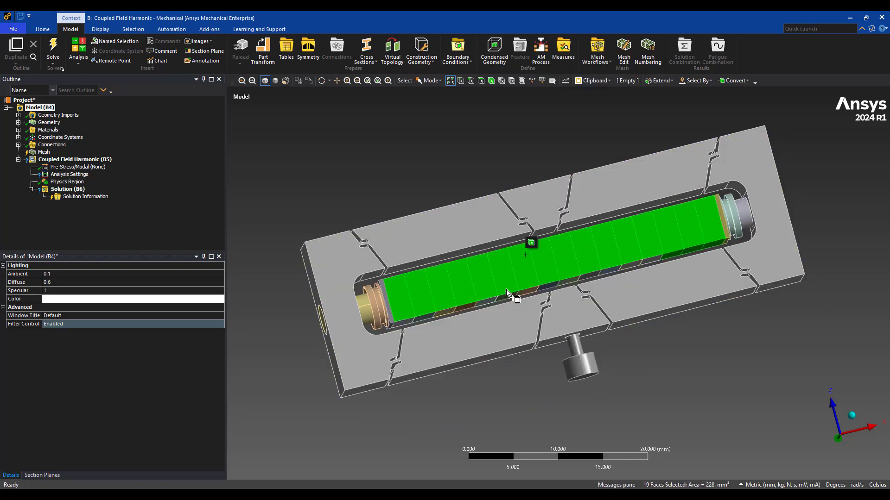
pyautogui.moveTo(501, 292); pyautogui.dragTo(433, 287, button='middle')
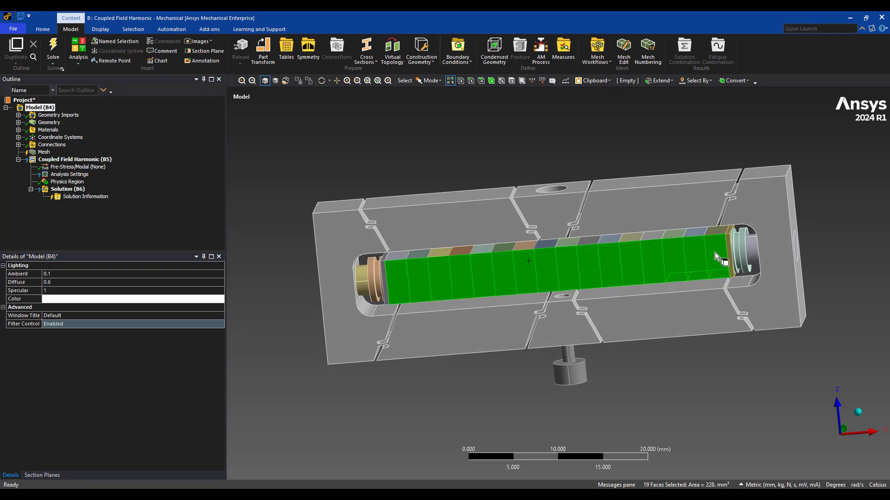
pyautogui.moveTo(376, 234)
pyautogui.mouseDown(button='middle')
pyautogui.moveTo(415, 225)
pyautogui.moveTo(401, 236)
pyautogui.mouseUp(button='middle')
pyautogui.click(409, 212)
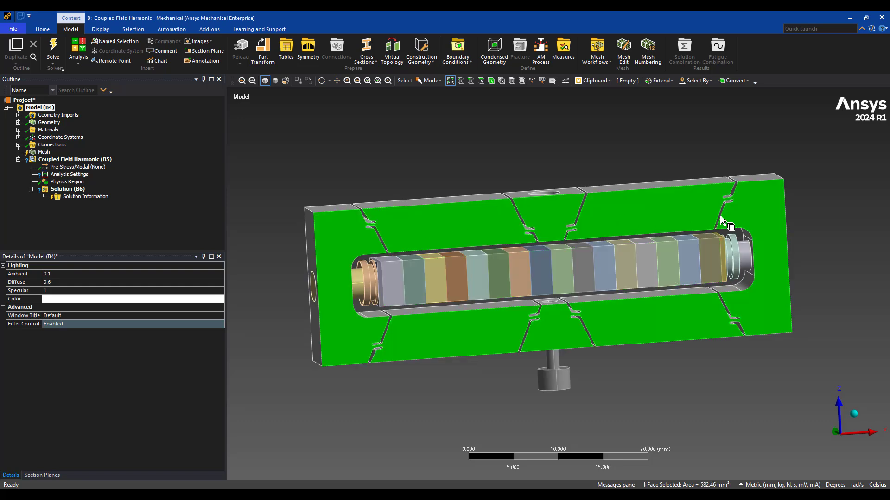
pyautogui.click(610, 366)
pyautogui.moveTo(609, 366); pyautogui.dragTo(548, 367, button='middle')
pyautogui.click(549, 367)
pyautogui.rightClick(549, 368)
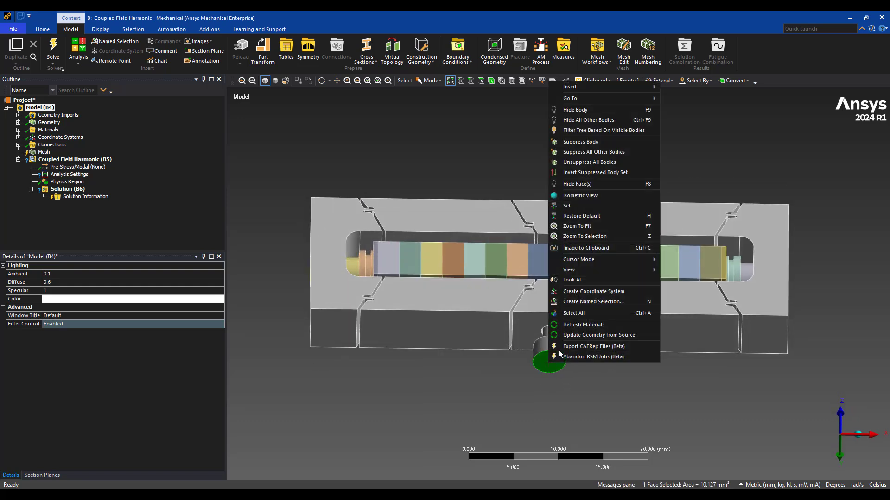
pyautogui.click(596, 144)
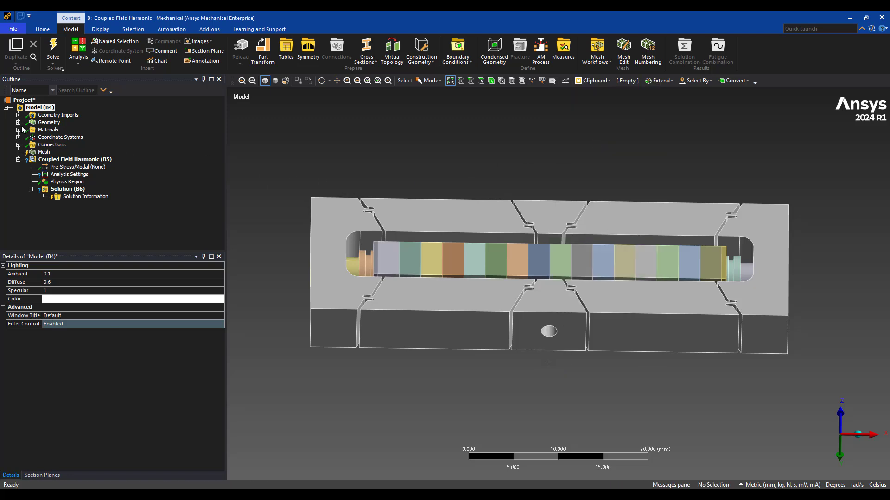
# Assign PZT-8 as the material of the 16 piezo stack bodies
pyautogui.moveTo(458, 211)
pyautogui.mouseDown(button='middle')
pyautogui.moveTo(455, 205)
pyautogui.moveTo(438, 274)
pyautogui.mouseUp(button='middle')
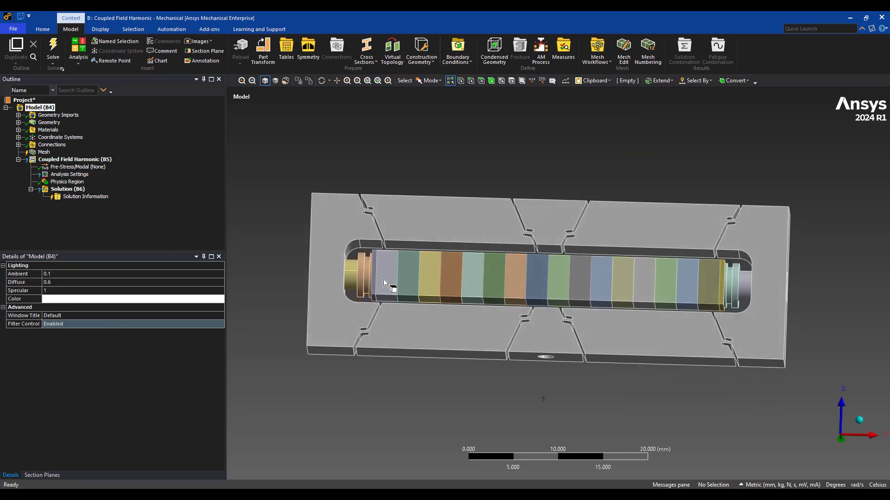
pyautogui.moveTo(391, 284); pyautogui.dragTo(718, 290)
pyautogui.rightClick(560, 278)
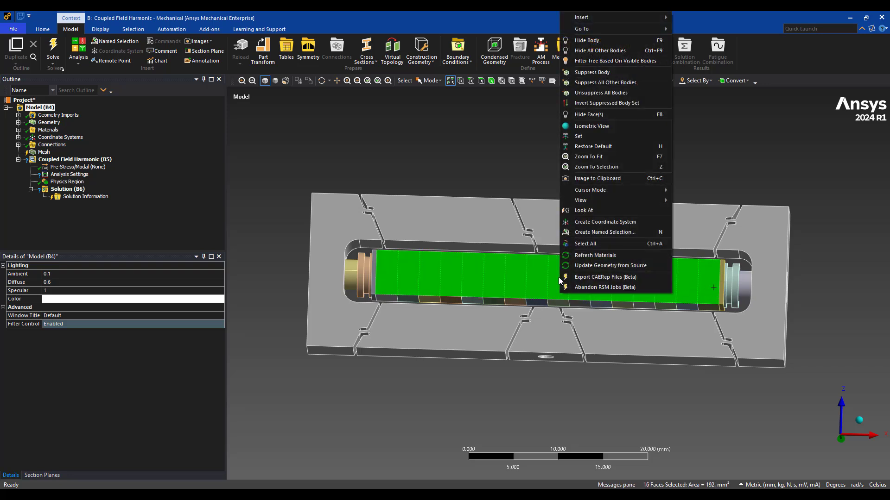
pyautogui.moveTo(616, 29)
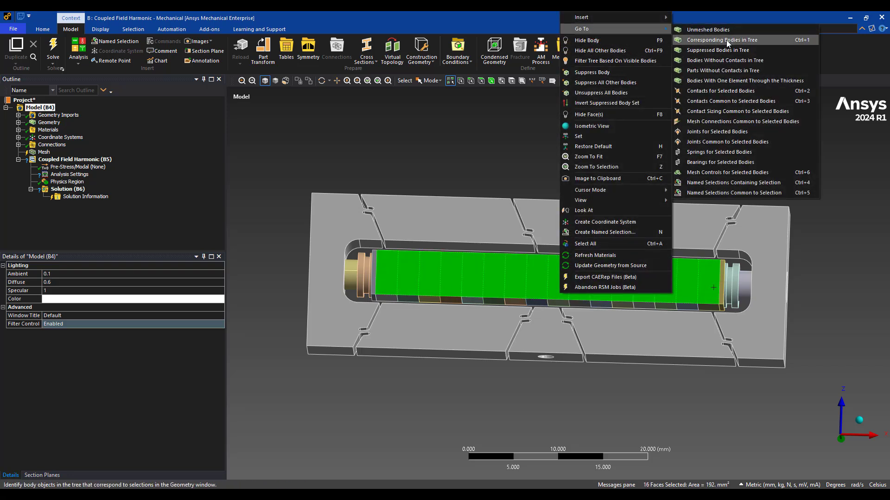
pyautogui.click(727, 41)
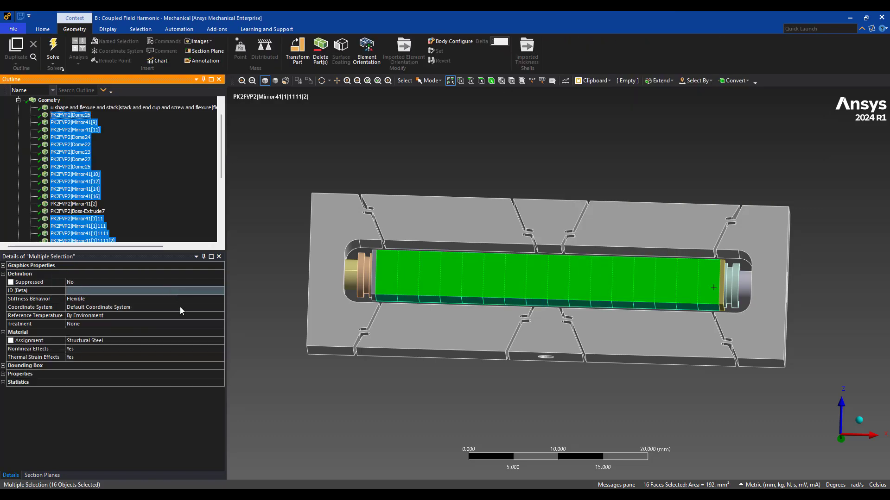
pyautogui.click(208, 341)
pyautogui.click(221, 341)
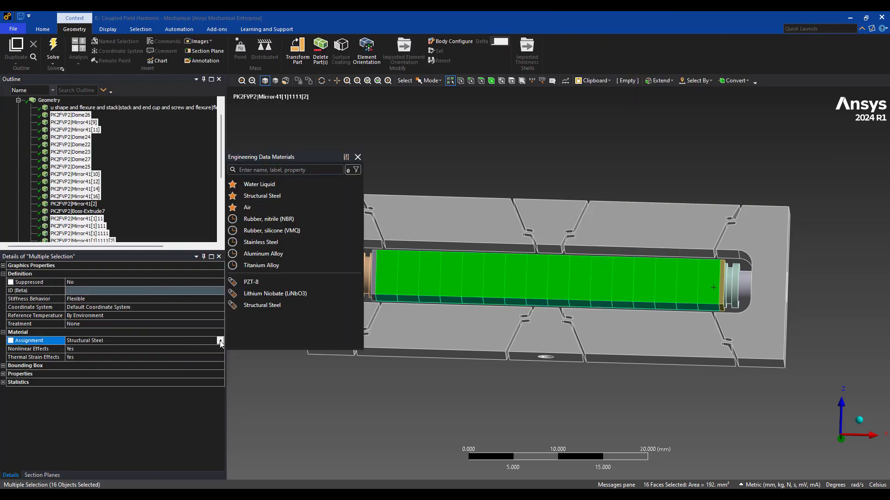
pyautogui.click(252, 283)
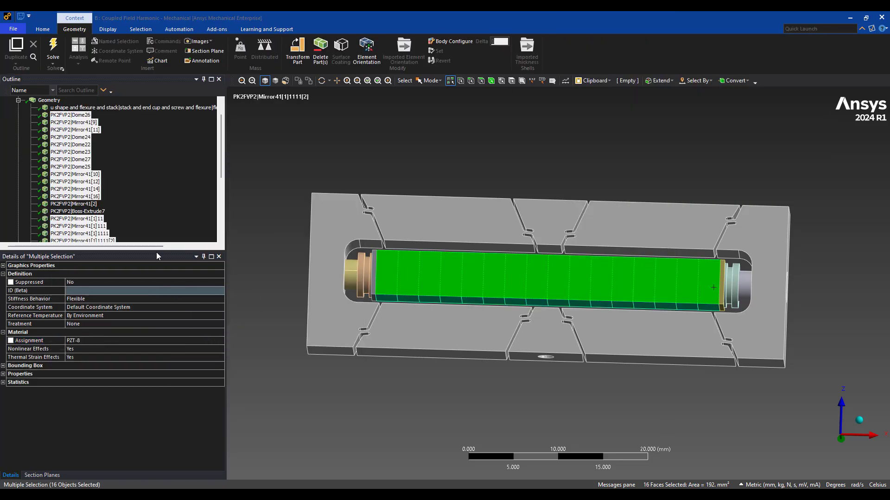
# Hide the stack bodies so only the frame and end caps show
pyautogui.rightClick(427, 268)
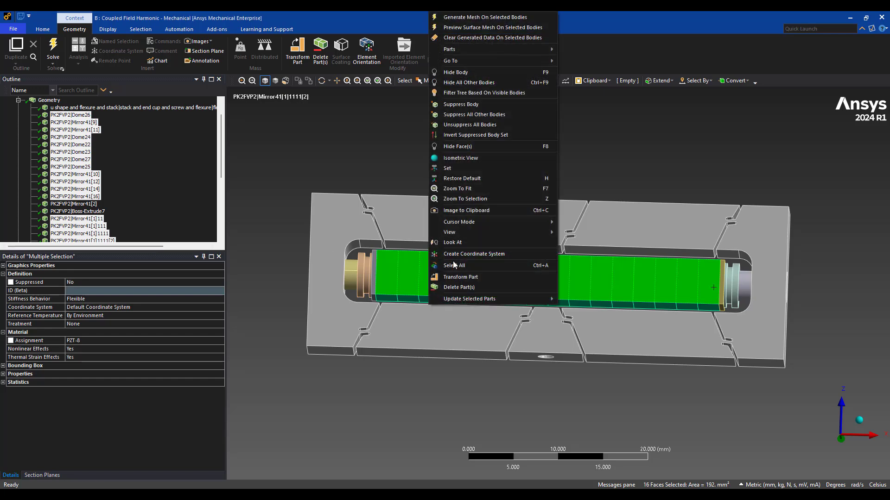
pyautogui.click(478, 73)
pyautogui.moveTo(406, 211)
pyautogui.mouseDown(button='middle')
pyautogui.moveTo(419, 224)
pyautogui.moveTo(366, 214)
pyautogui.moveTo(471, 211)
pyautogui.moveTo(408, 221)
pyautogui.mouseUp(button='middle')
# Assign Titanium alloy, Ti-3Al-2.5V to the u-shaped flexure frame body via a 'ti' material search
pyautogui.click(87, 204)
pyautogui.click(410, 210)
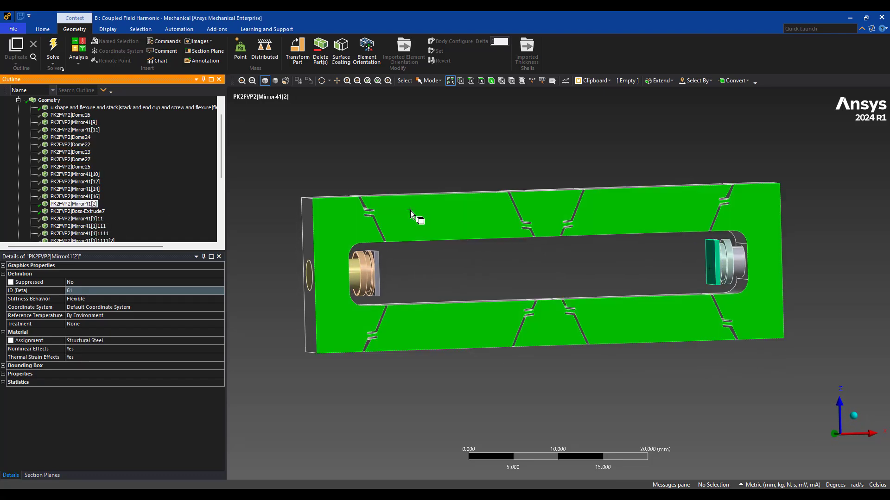
pyautogui.rightClick(410, 210)
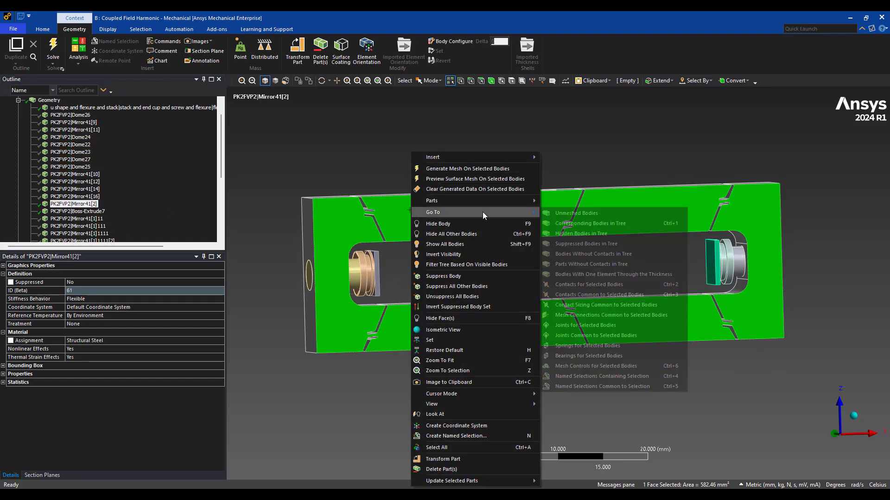
pyautogui.click(573, 224)
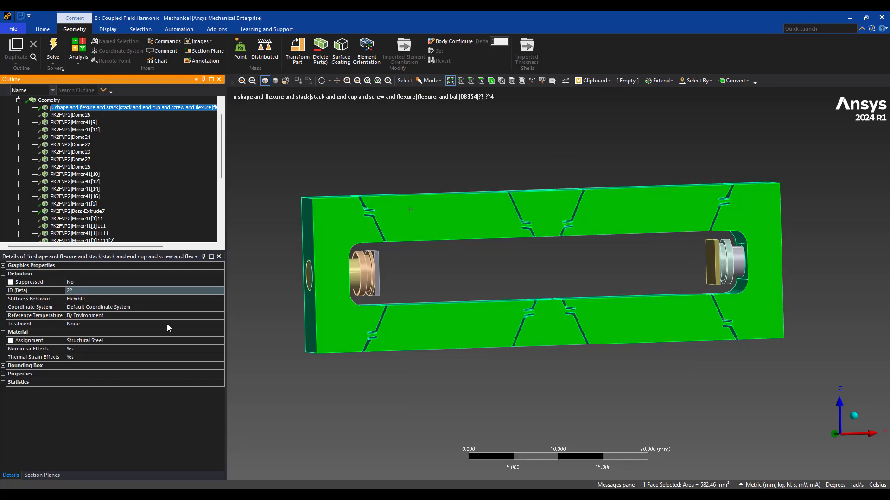
pyautogui.click(188, 341)
pyautogui.click(221, 340)
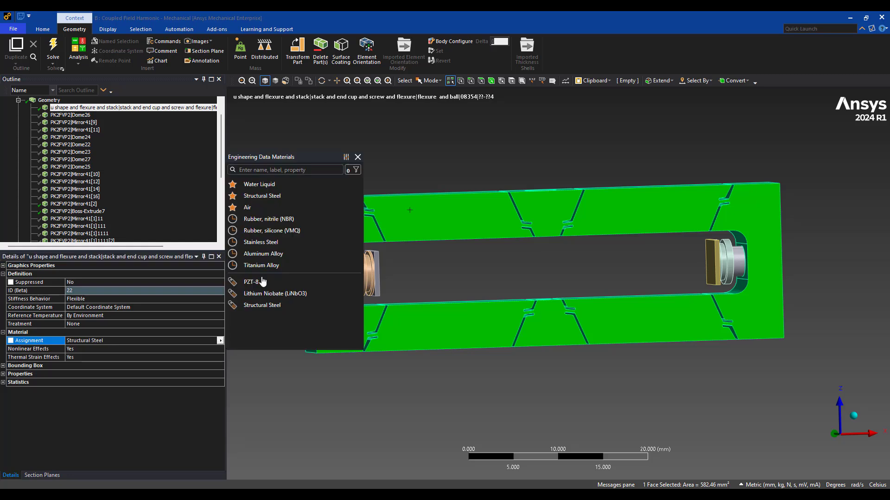
pyautogui.click(270, 170)
pyautogui.write('ti')
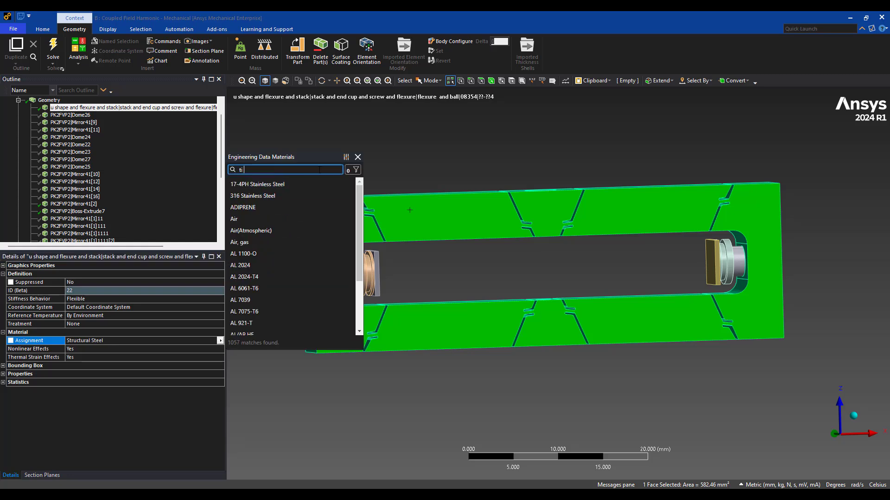
pyautogui.scroll(-3, 308, 216)
pyautogui.scroll(1, 307, 215)
pyautogui.scroll(2, 306, 215)
pyautogui.scroll(-5, 301, 259)
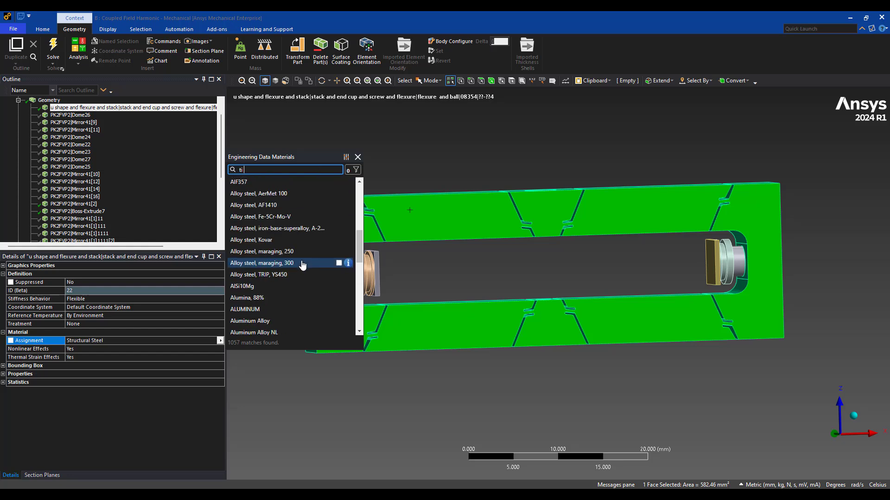
pyautogui.scroll(-5, 302, 264)
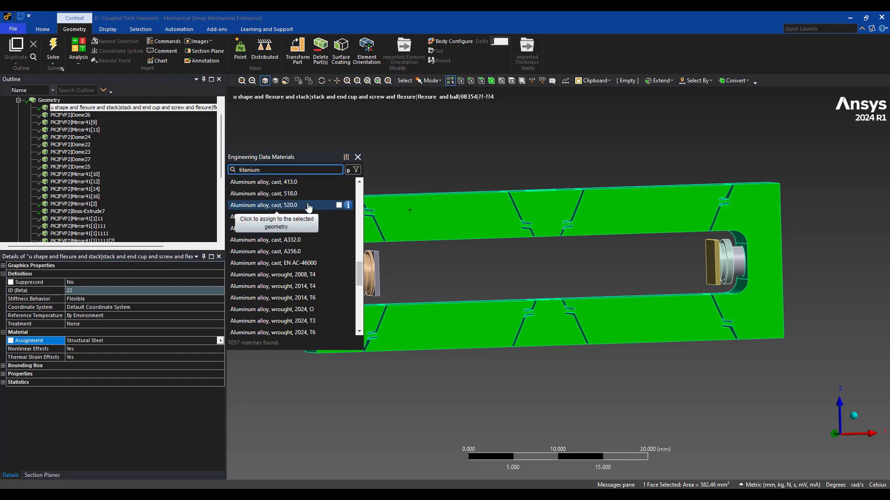
pyautogui.scroll(5, 303, 209)
pyautogui.press('Return')
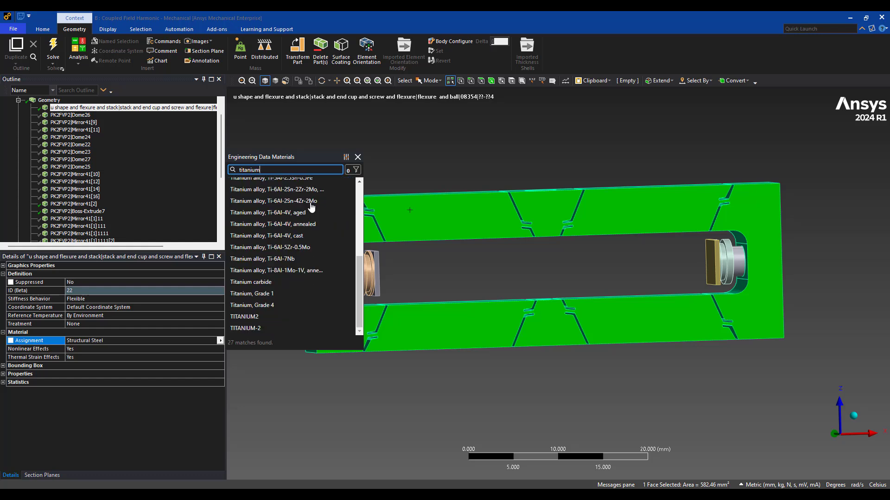
pyautogui.scroll(3, 287, 260)
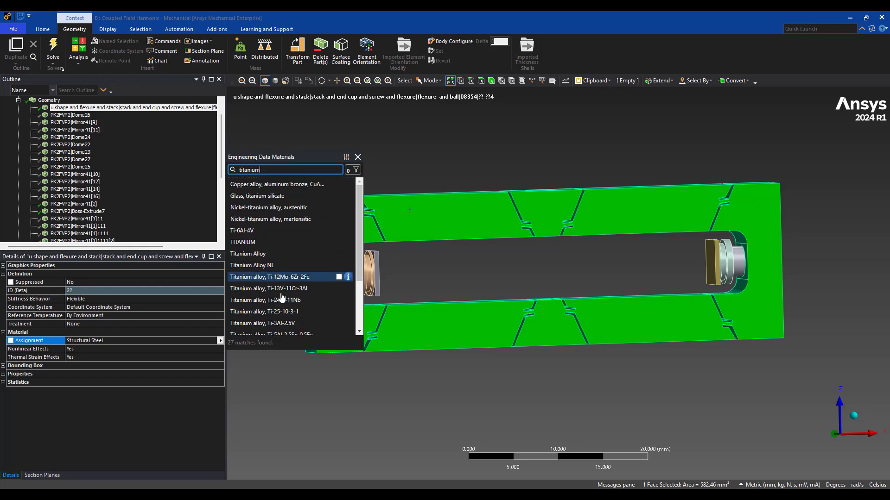
pyautogui.scroll(-3, 285, 295)
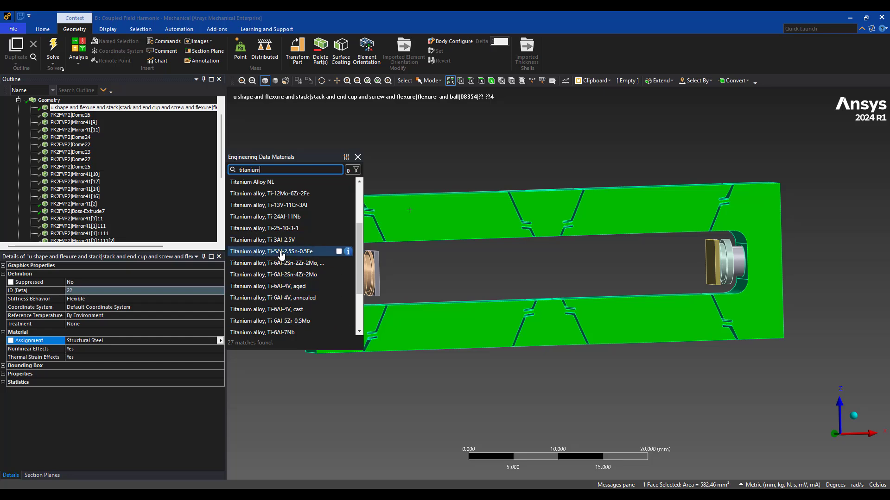
pyautogui.click(287, 247)
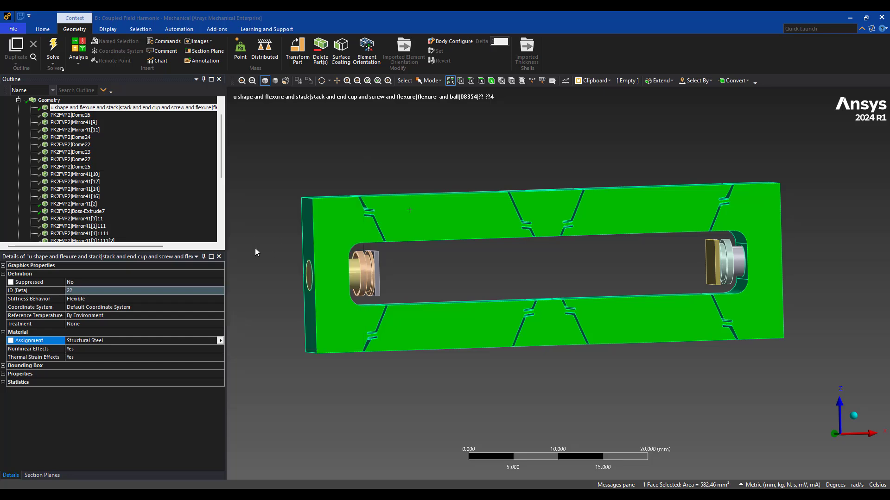
# Invert body visibility to bring the hidden piezo stack back into view
pyautogui.moveTo(500, 277); pyautogui.dragTo(477, 260, button='middle')
pyautogui.scroll(-4, 90, 164)
pyautogui.scroll(4, 90, 166)
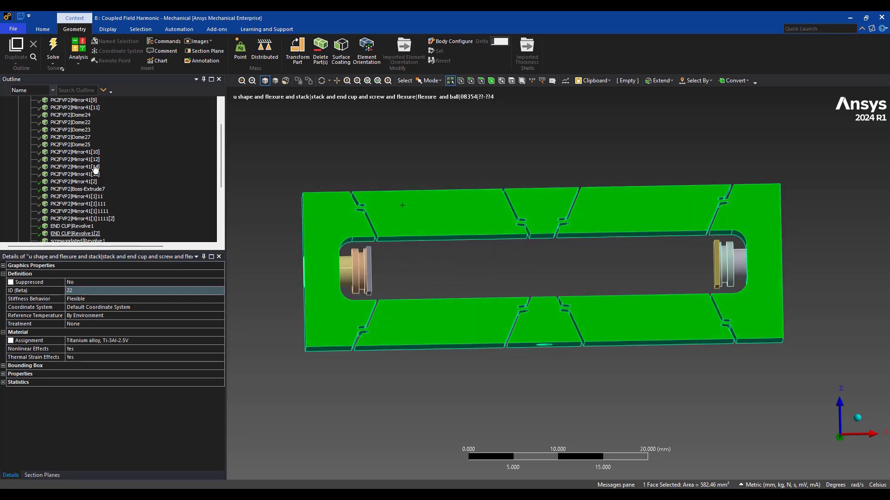
pyautogui.rightClick(257, 183)
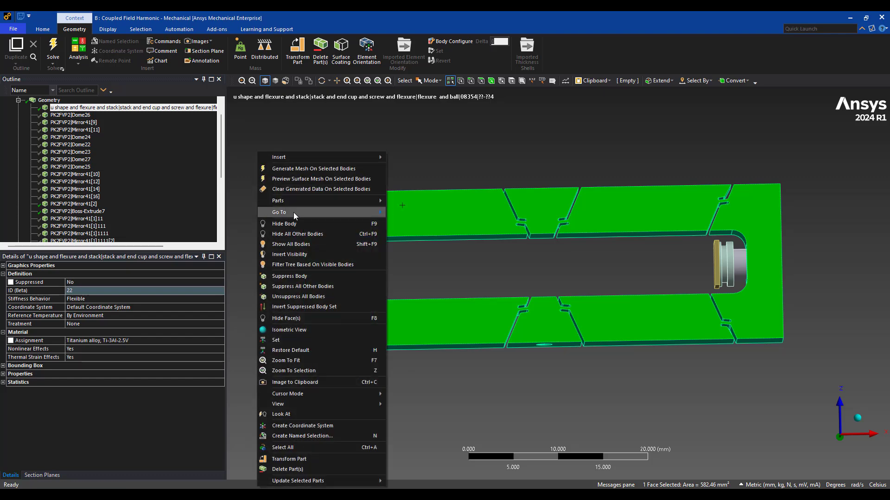
pyautogui.click(306, 252)
pyautogui.moveTo(458, 281); pyautogui.dragTo(473, 312, button='middle')
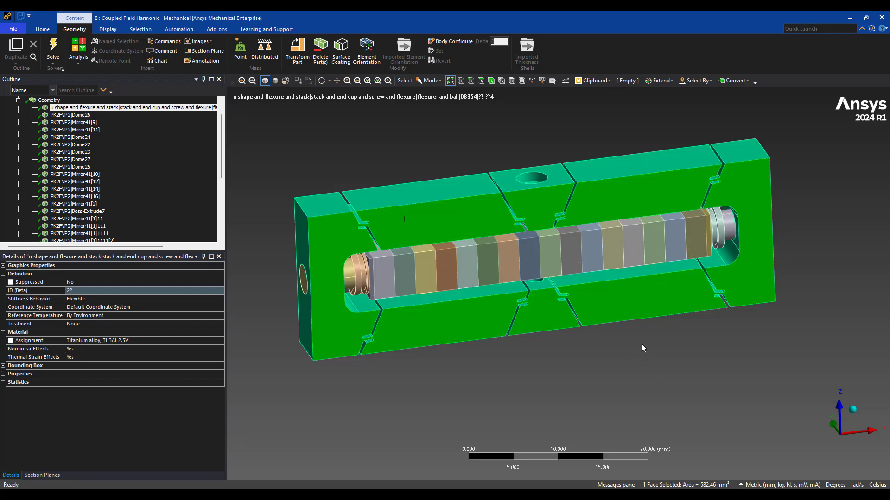
pyautogui.moveTo(527, 495)
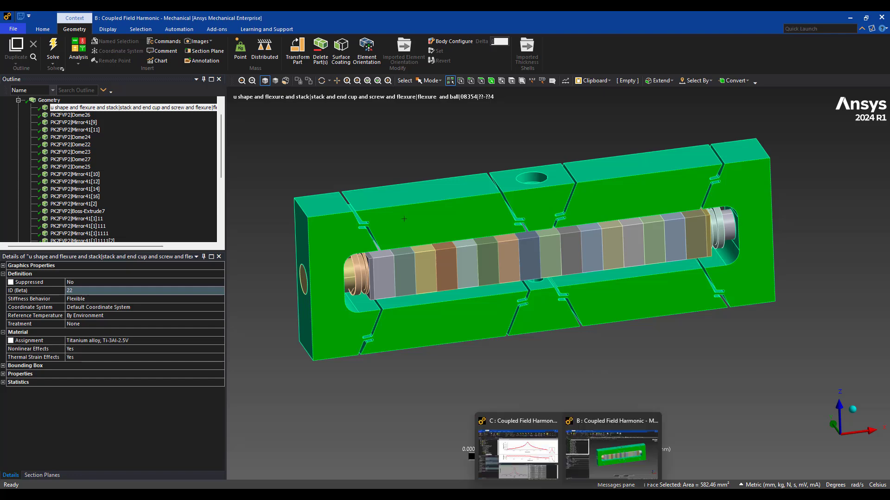
pyautogui.click(559, 464)
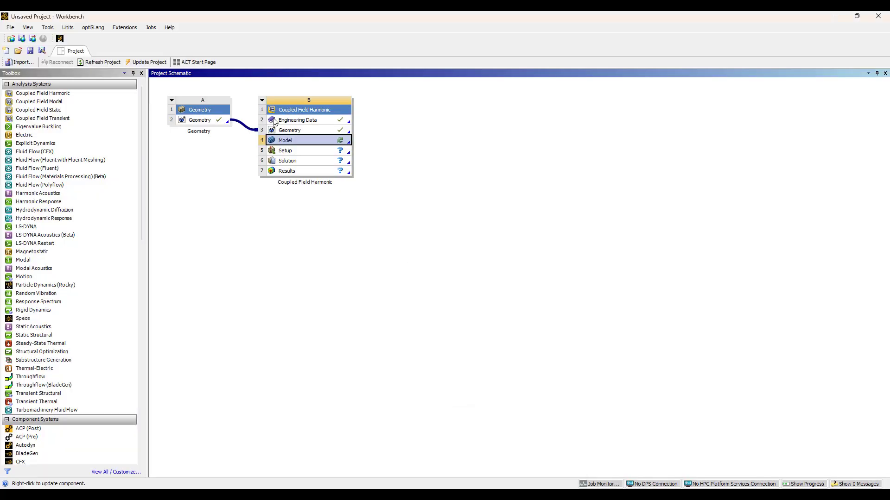
pyautogui.doubleClick(299, 121)
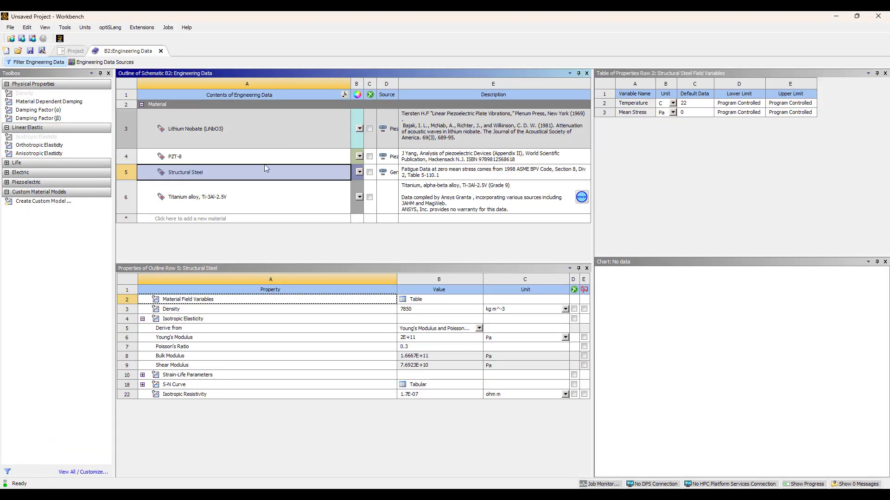
pyautogui.click(225, 153)
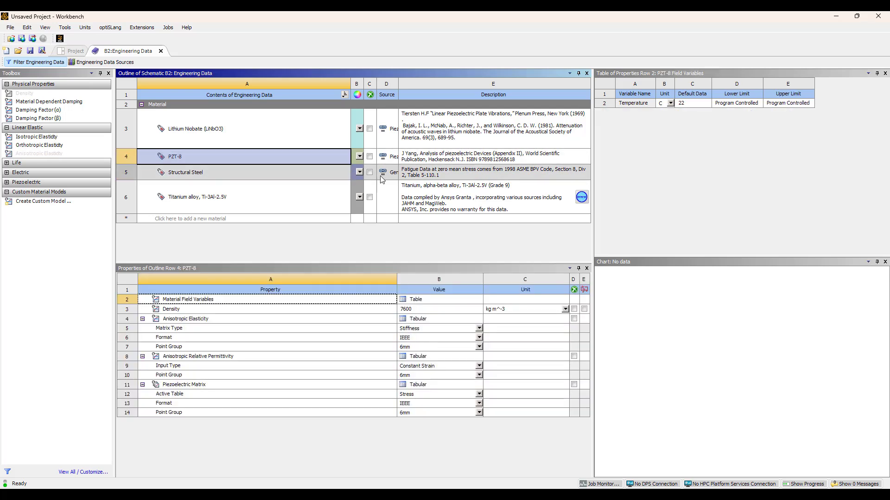
pyautogui.click(239, 323)
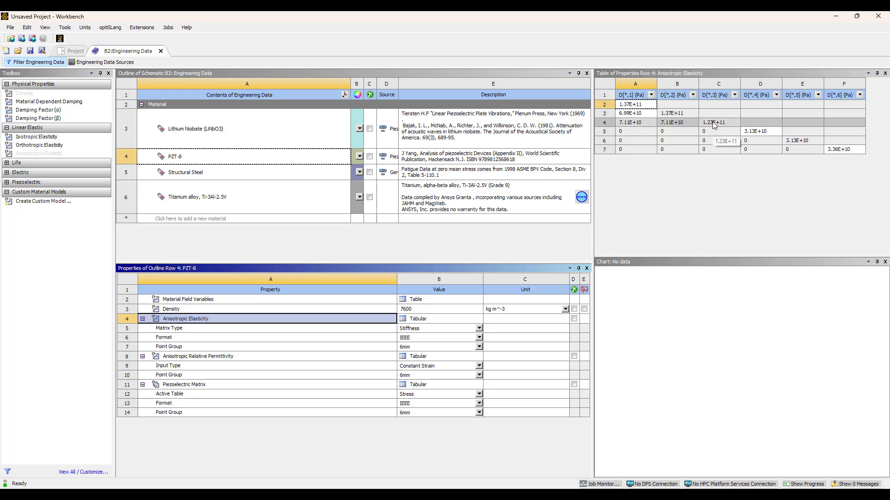
pyautogui.click(250, 359)
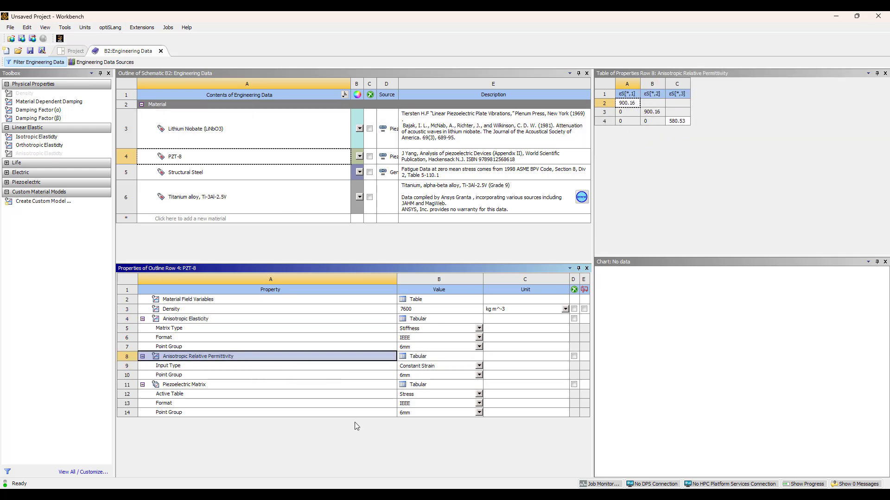
pyautogui.moveTo(568, 495)
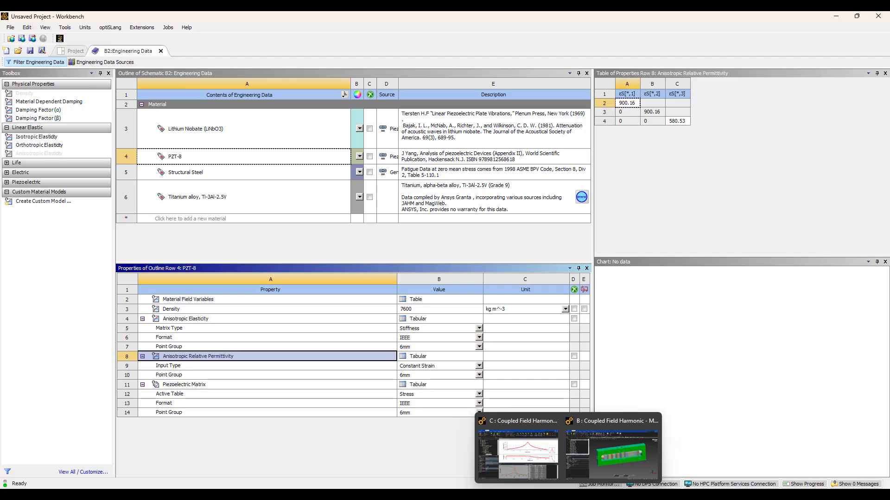
pyautogui.click(593, 459)
pyautogui.scroll(-6, 84, 170)
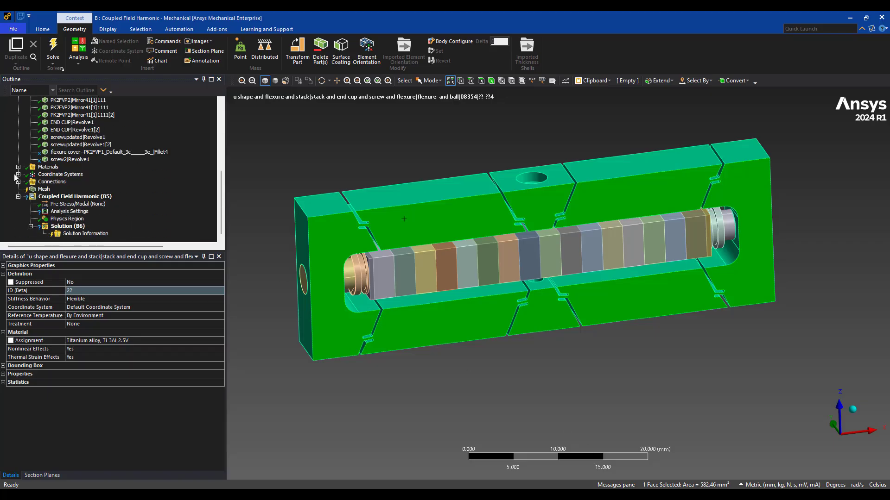
# Add a local coordinate system with Z as its principal axis, along Global X
pyautogui.click(18, 174)
pyautogui.click(63, 175)
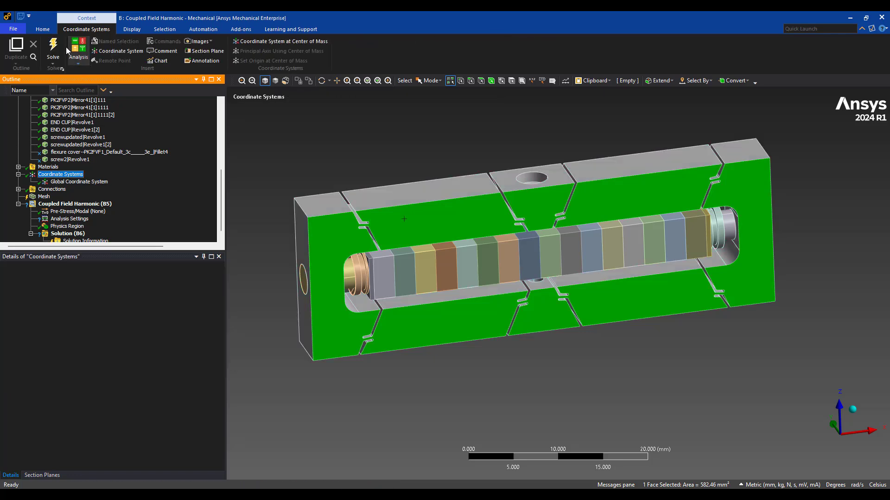
pyautogui.rightClick(72, 175)
pyautogui.moveTo(116, 180)
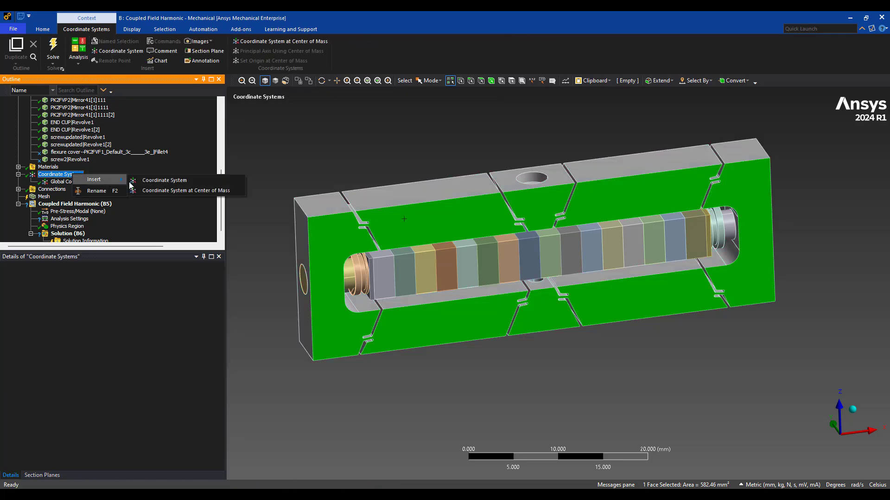
pyautogui.click(164, 180)
pyautogui.moveTo(510, 300); pyautogui.dragTo(484, 290, button='middle')
pyautogui.click(185, 366)
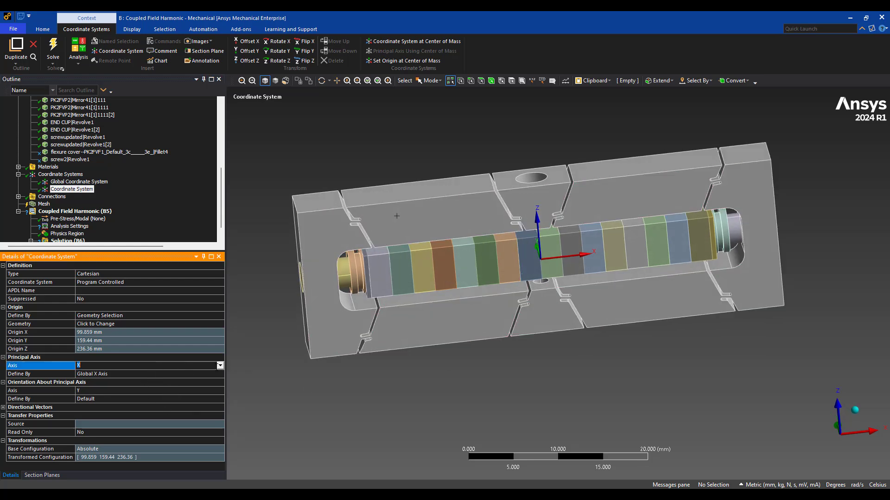
pyautogui.click(221, 365)
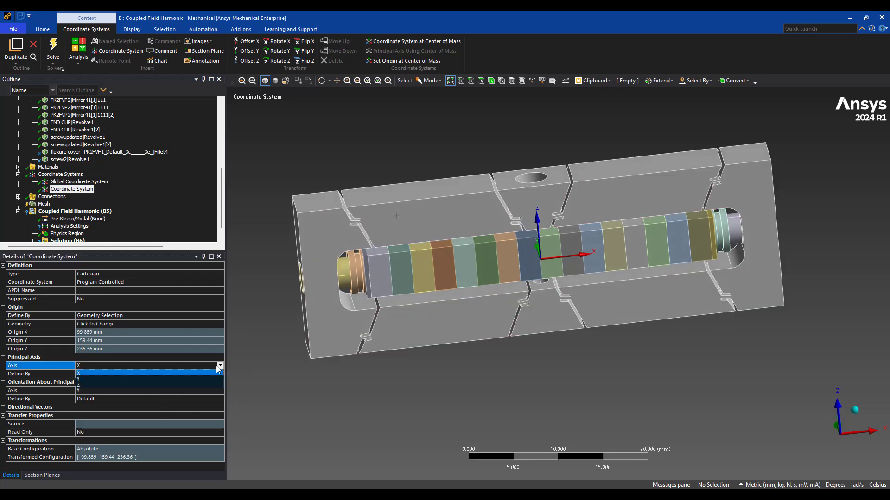
pyautogui.click(197, 384)
pyautogui.moveTo(598, 278); pyautogui.dragTo(612, 264, button='middle')
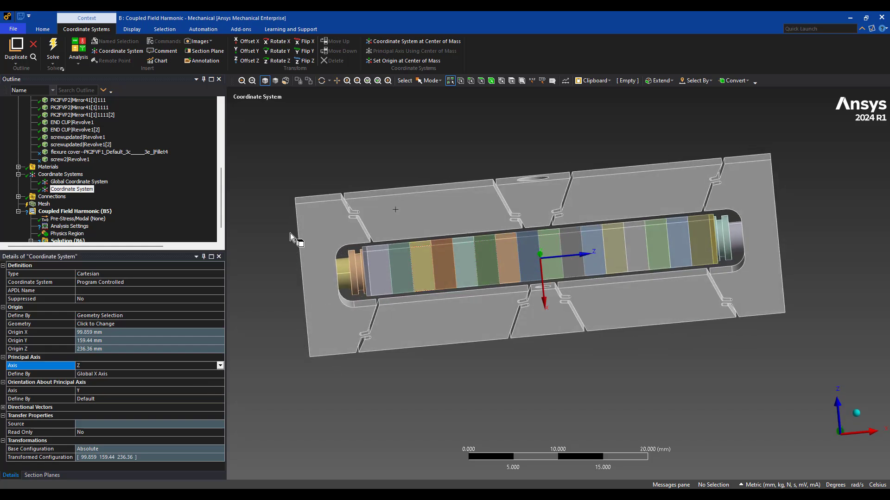
# Set the 16 PZT-8 stack bodies' Coordinate System to the new 'Coordinate System'
pyautogui.scroll(2, 208, 224)
pyautogui.moveTo(383, 270)
pyautogui.mouseDown()
pyautogui.moveTo(536, 267)
pyautogui.moveTo(699, 248)
pyautogui.mouseUp()
pyautogui.rightClick(663, 248)
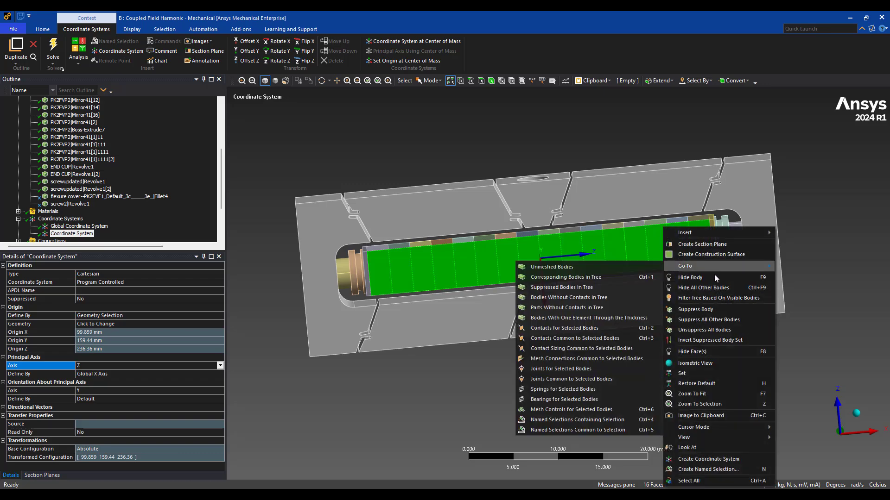
pyautogui.moveTo(713, 264)
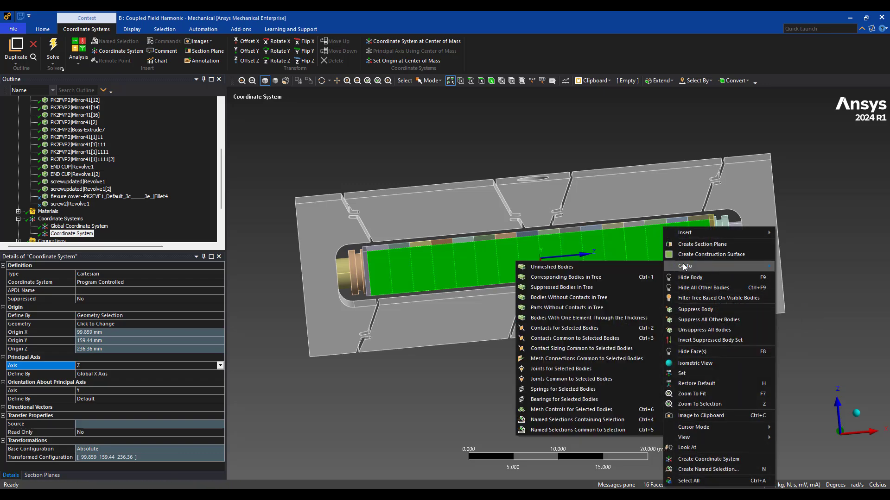
pyautogui.click(600, 277)
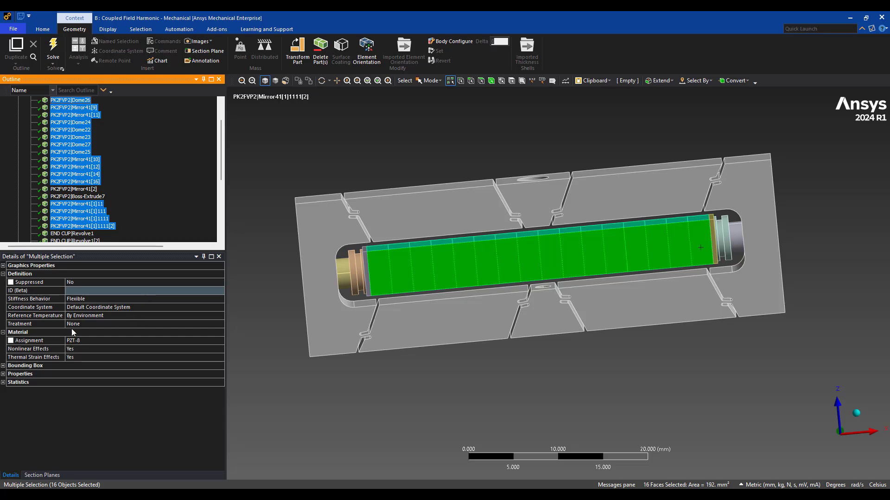
pyautogui.click(150, 307)
pyautogui.click(220, 307)
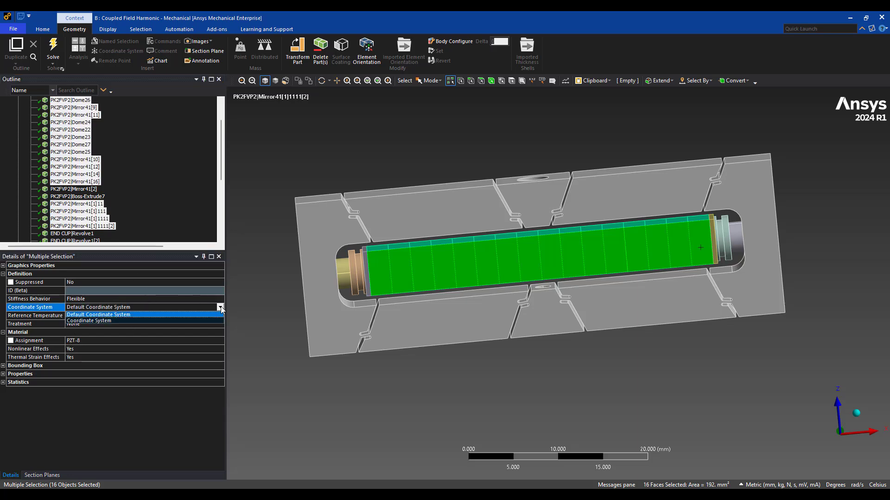
pyautogui.click(140, 319)
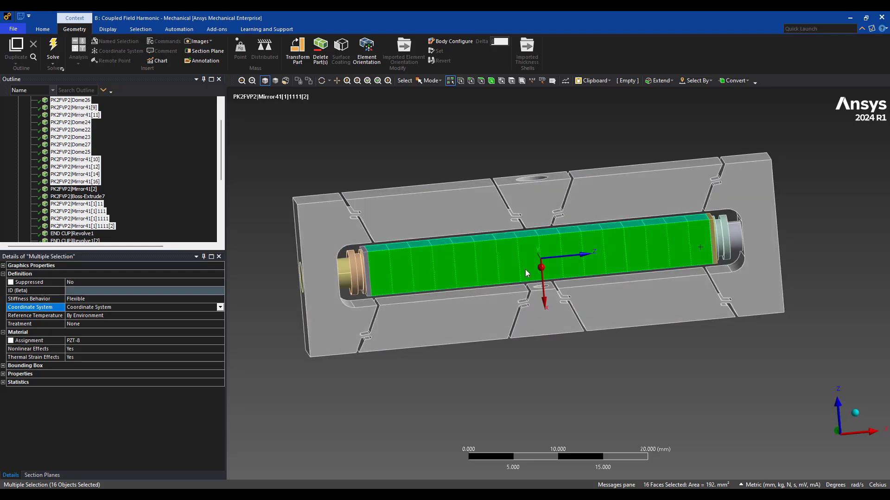
pyautogui.click(259, 222)
pyautogui.scroll(-4, 114, 217)
pyautogui.scroll(-2, 113, 213)
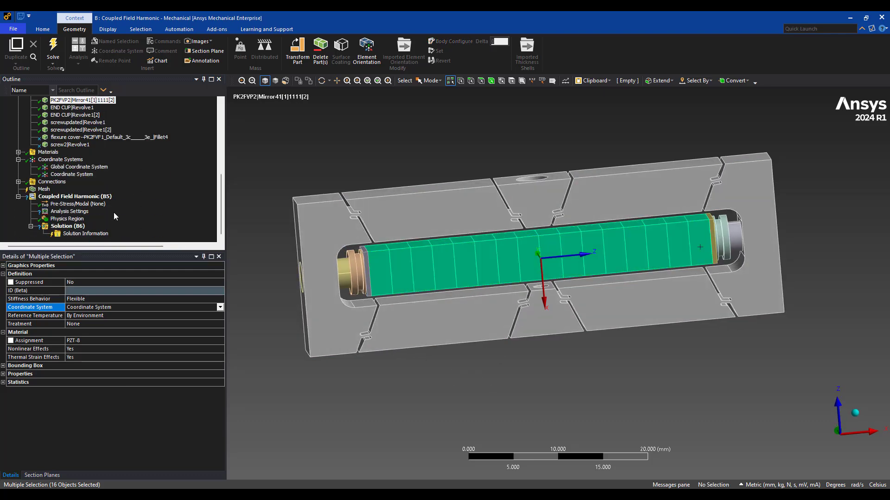
# Set the harmonic frequency range to 900–1500 Hz with 100 solution intervals
pyautogui.rightClick(44, 189)
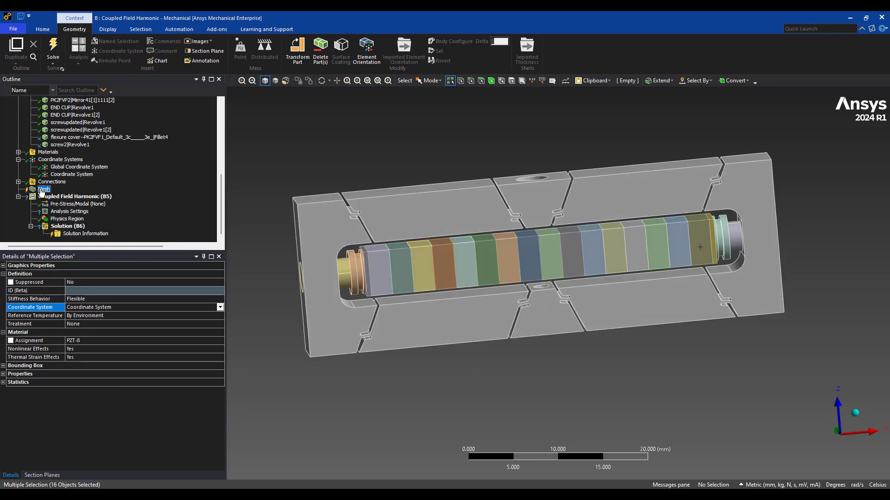
pyautogui.moveTo(93, 194)
pyautogui.moveTo(557, 254); pyautogui.dragTo(538, 243, button='middle')
pyautogui.moveTo(358, 204); pyautogui.dragTo(384, 204, button='middle')
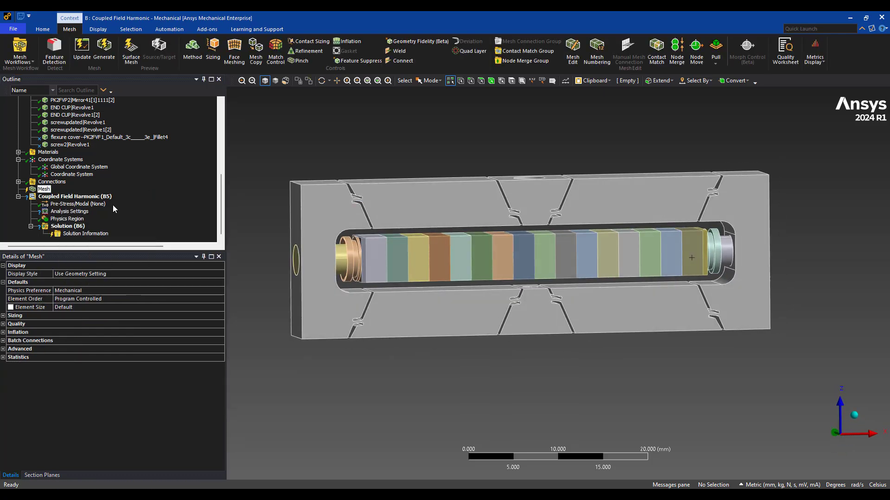
pyautogui.click(67, 212)
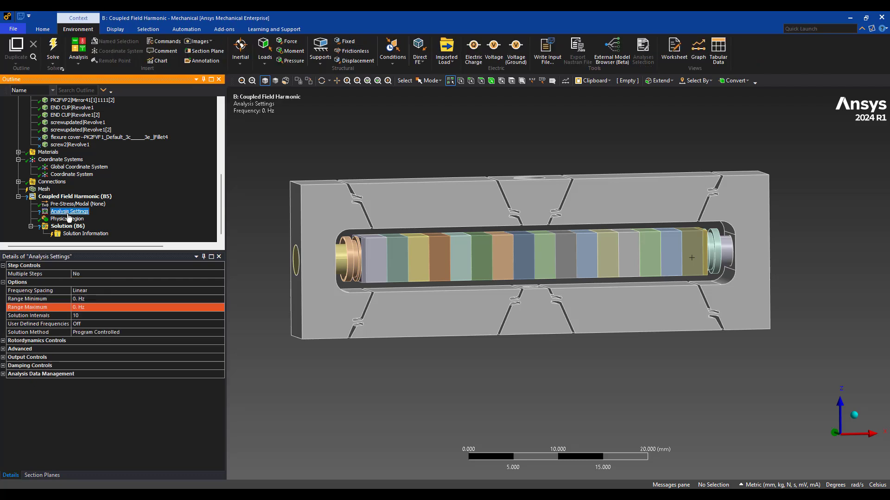
pyautogui.click(97, 301)
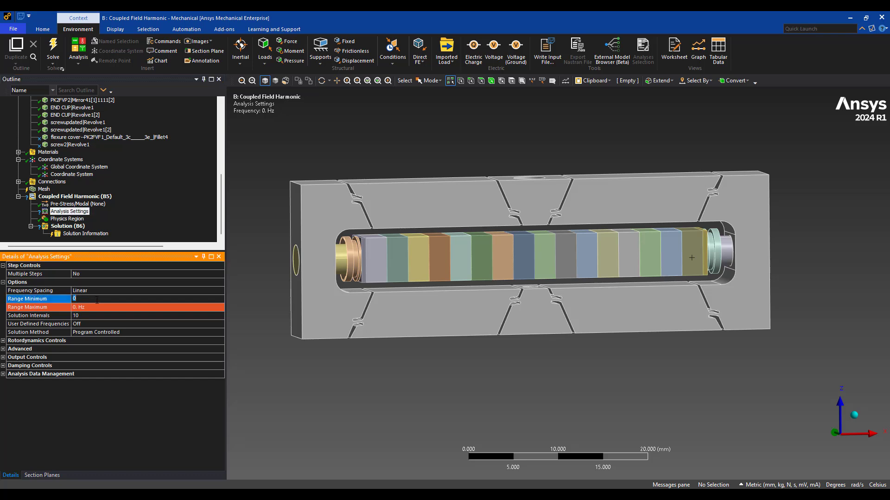
pyautogui.click(121, 308)
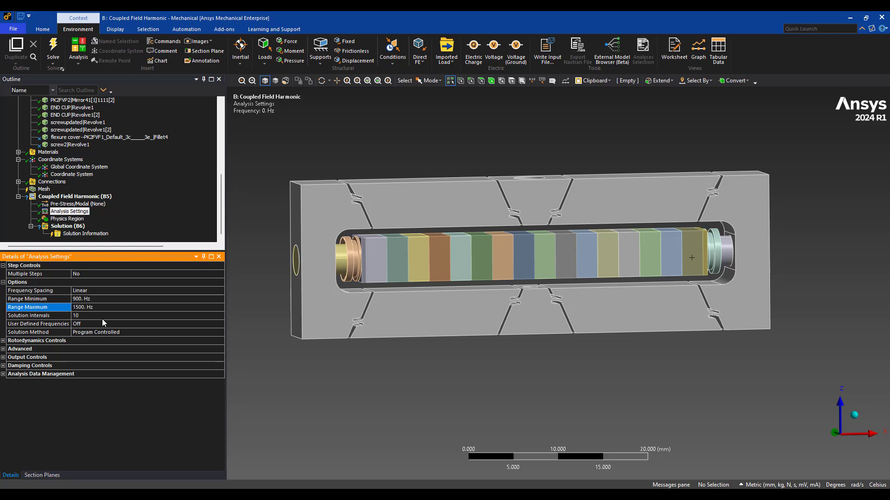
pyautogui.click(103, 319)
pyautogui.write('100')
pyautogui.press('Return')
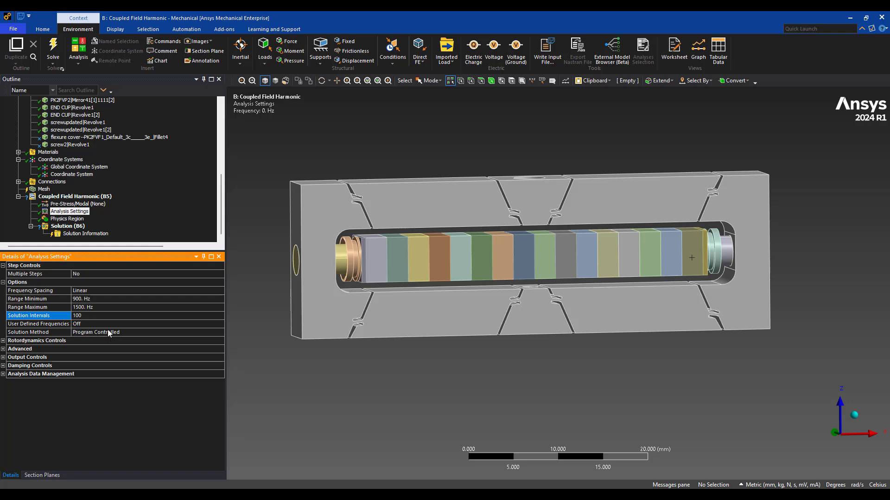
# Keep the Program Controlled solution method and set constant structural damping to 0.02
pyautogui.click(205, 333)
pyautogui.click(220, 334)
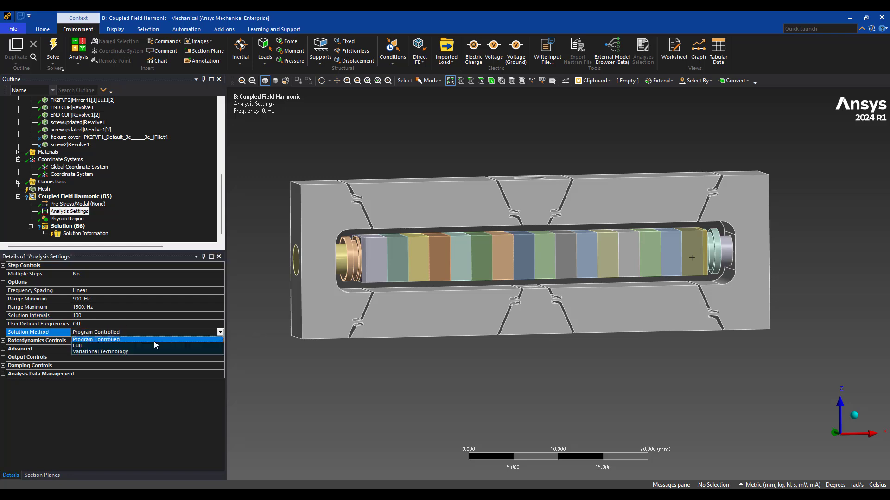
pyautogui.click(104, 340)
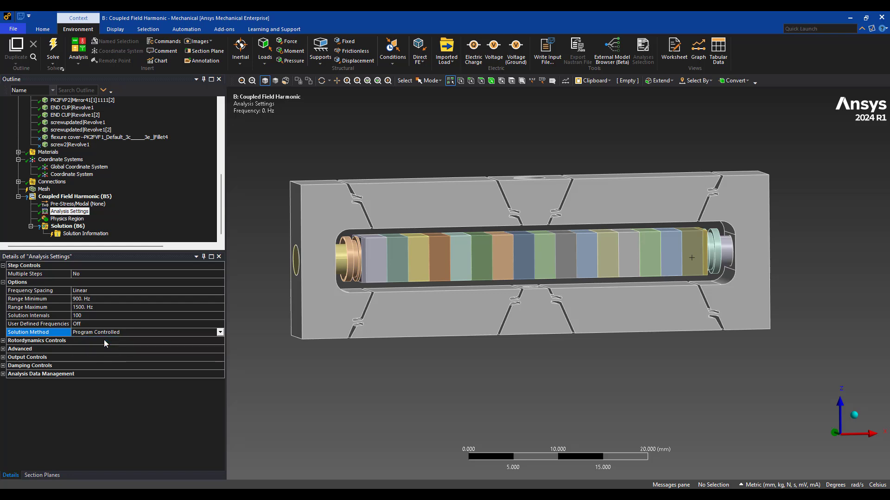
pyautogui.click(3, 366)
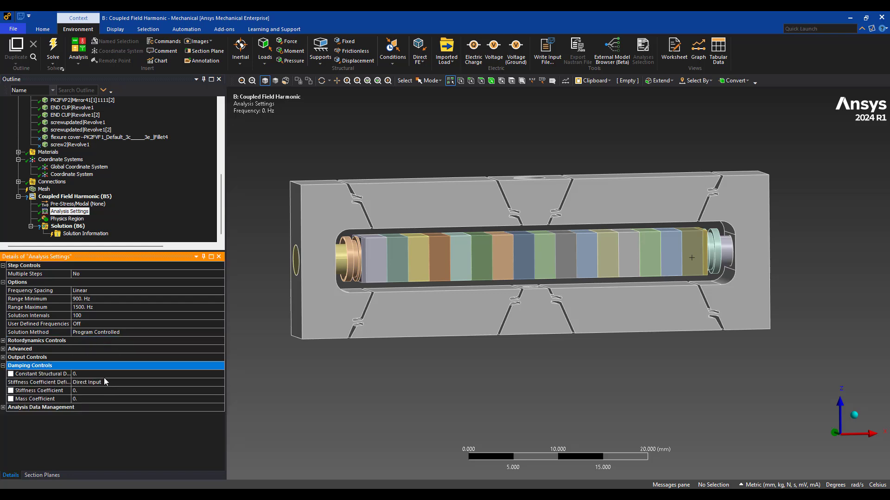
pyautogui.click(100, 374)
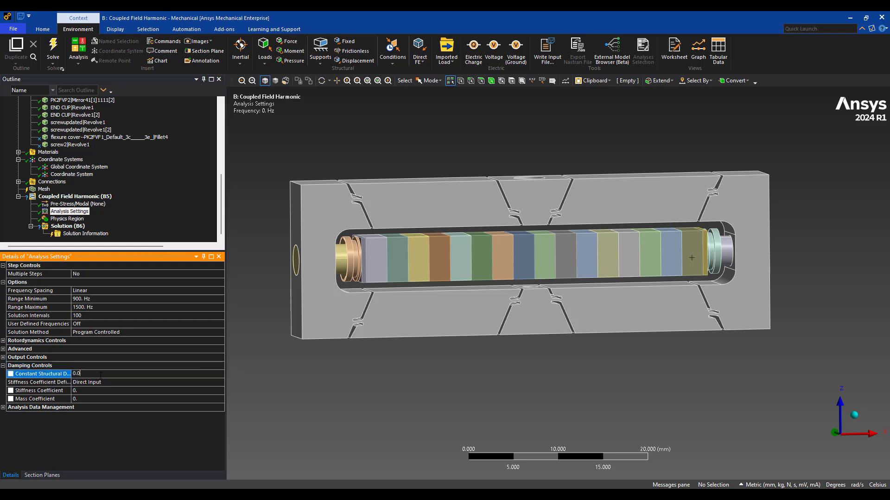
pyautogui.write('0.02')
pyautogui.press('Return')
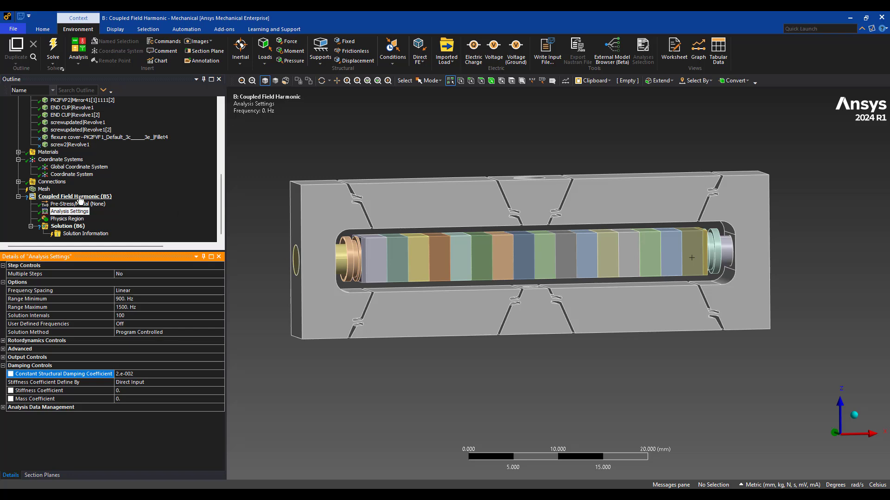
pyautogui.click(67, 219)
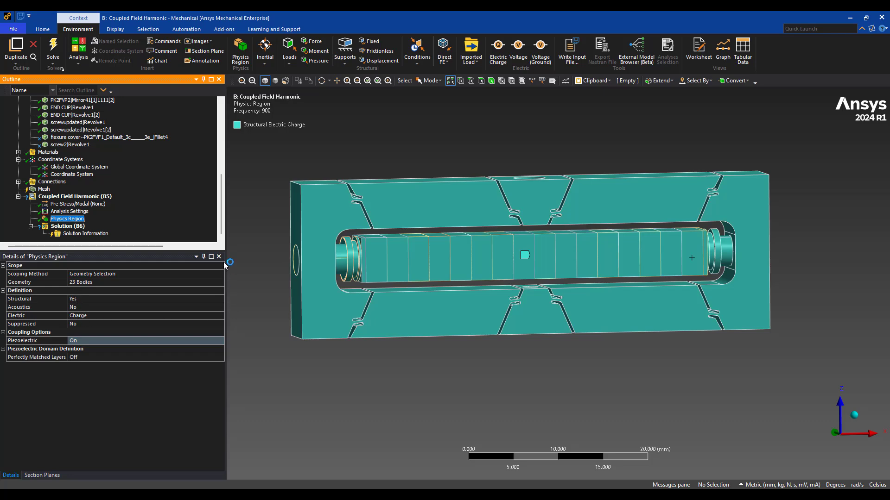
# Zoom in on the housing's mounting hole and try selecting its cylindrical faces
pyautogui.moveTo(423, 248); pyautogui.dragTo(448, 215, button='middle')
pyautogui.keyDown('shift'); pyautogui.moveTo(532, 334); pyautogui.dragTo(552, 326, button='middle'); pyautogui.keyUp('shift')
pyautogui.click(520, 356)
pyautogui.keyDown('ctrl'); pyautogui.click(527, 356); pyautogui.keyUp('ctrl')
pyautogui.moveTo(527, 356); pyautogui.dragTo(513, 379, button='middle')
pyautogui.keyDown('ctrl'); pyautogui.click(512, 379); pyautogui.keyUp('ctrl')
pyautogui.moveTo(516, 343); pyautogui.dragTo(490, 365, button='middle')
pyautogui.rightClick(490, 365)
pyautogui.moveTo(550, 127)
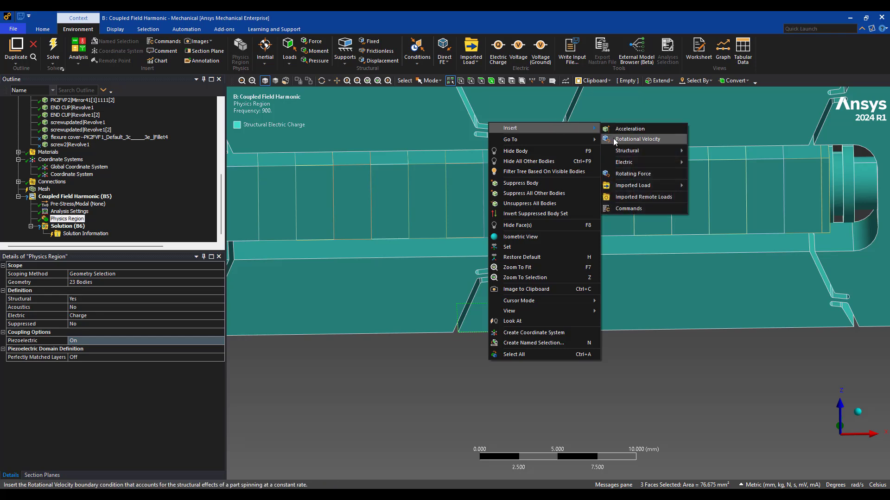
pyautogui.moveTo(646, 149)
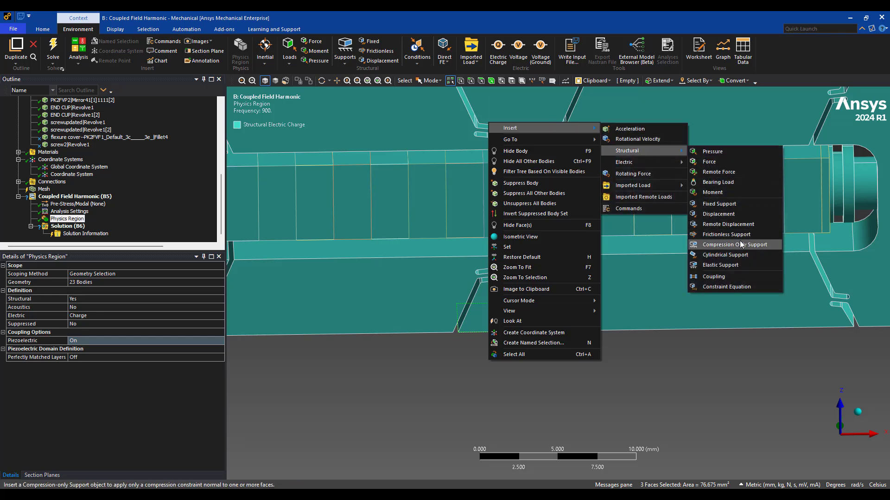
pyautogui.click(646, 379)
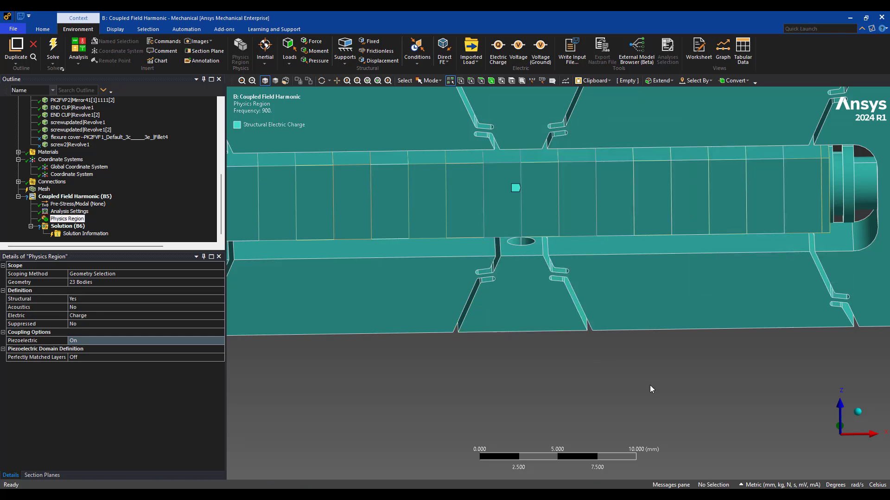
# Apply a Fixed Support to the mounting hole's two cylindrical faces
pyautogui.moveTo(646, 380); pyautogui.dragTo(548, 178, button='middle')
pyautogui.click(510, 212)
pyautogui.rightClick(528, 212)
pyautogui.moveTo(572, 218)
pyautogui.moveTo(686, 241)
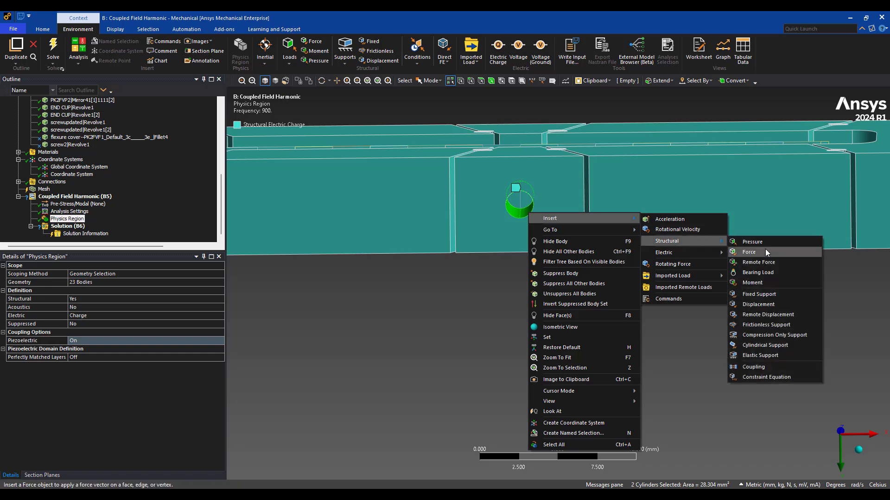
pyautogui.click(758, 295)
# Select the side faces along the piezo stack
pyautogui.moveTo(637, 258); pyautogui.dragTo(603, 273, button='middle')
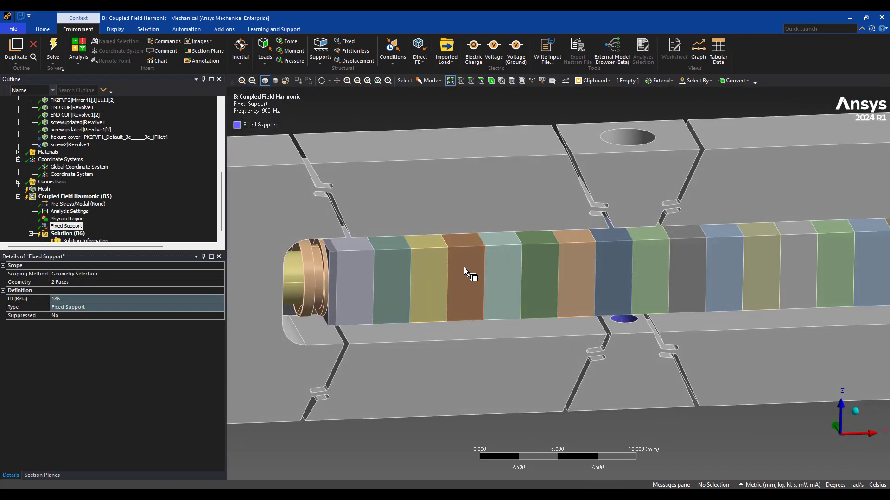
pyautogui.keyDown('ctrl'); pyautogui.moveTo(462, 268); pyautogui.dragTo(400, 253, button='middle'); pyautogui.keyUp('ctrl')
pyautogui.moveTo(274, 280); pyautogui.dragTo(835, 296)
pyautogui.rightClick(728, 284)
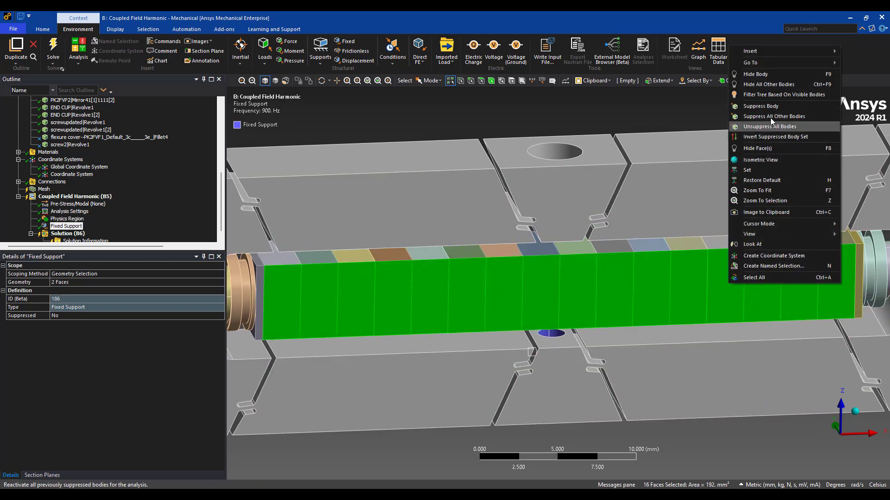
# Isolate the piezo stack and select its end face
pyautogui.click(762, 85)
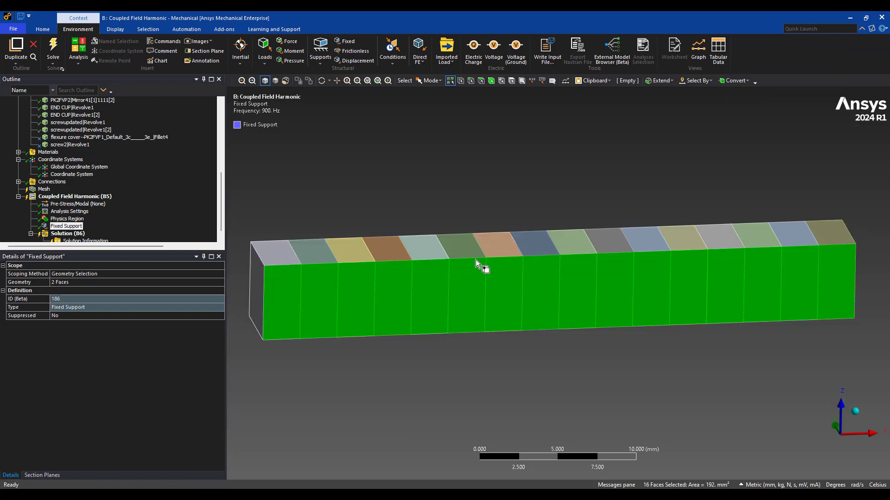
pyautogui.moveTo(438, 273); pyautogui.dragTo(419, 302, button='middle')
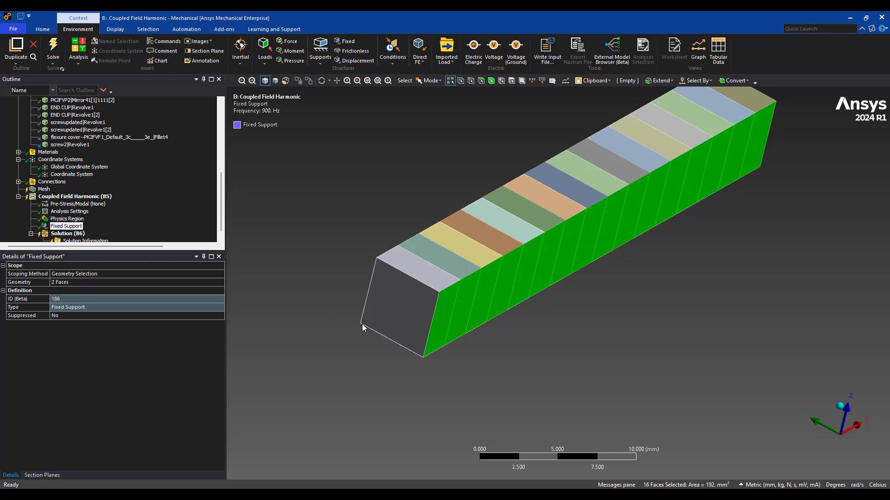
pyautogui.moveTo(441, 299); pyautogui.dragTo(495, 278, button='middle')
pyautogui.click(397, 316)
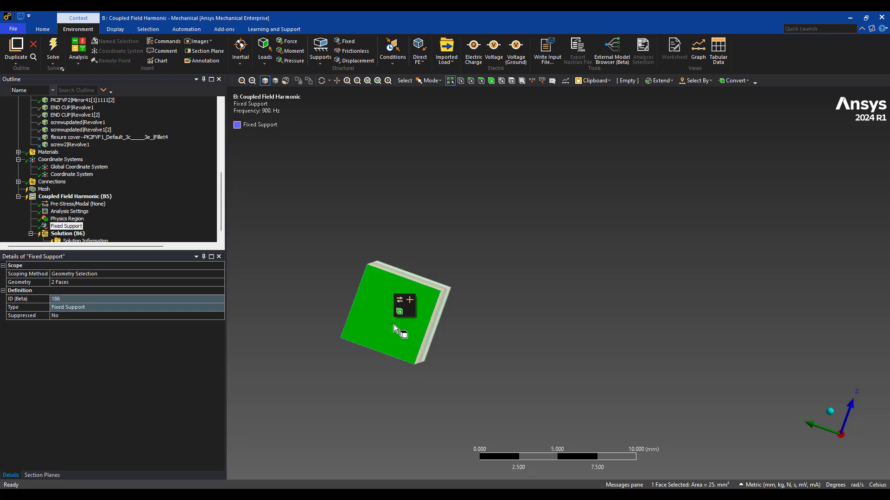
pyautogui.click(451, 175)
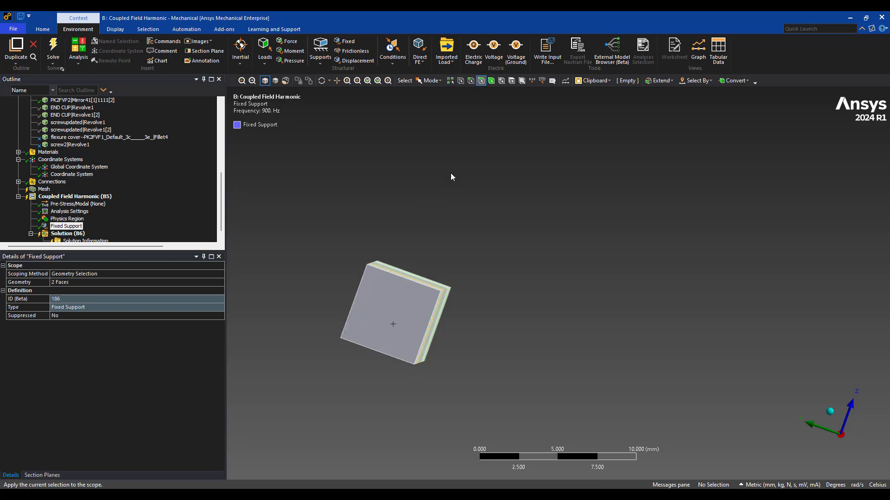
pyautogui.click(390, 313)
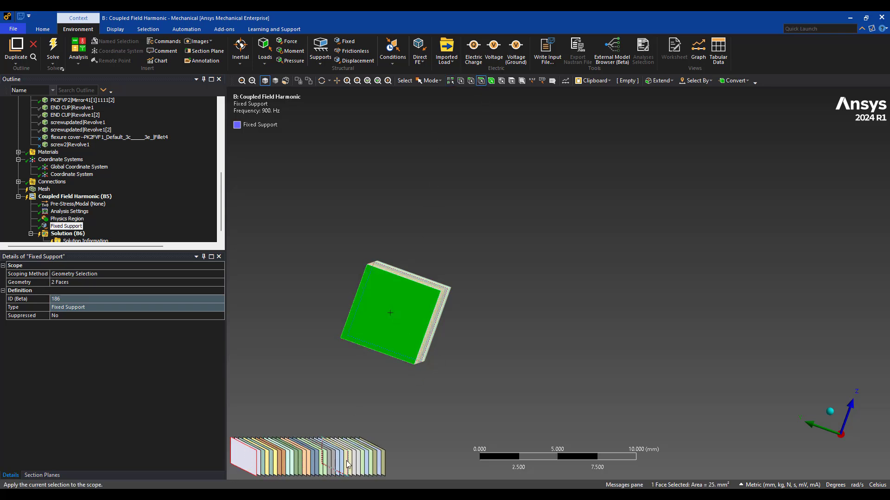
pyautogui.moveTo(494, 399); pyautogui.dragTo(412, 377, button='middle')
pyautogui.scroll(2, 278, 466)
# Ctrl-select eight alternating layer faces from mid-stack to the bar's end
pyautogui.click(346, 323)
pyautogui.keyDown('ctrl'); pyautogui.click(401, 330); pyautogui.keyUp('ctrl')
pyautogui.keyDown('ctrl'); pyautogui.click(459, 326); pyautogui.keyUp('ctrl')
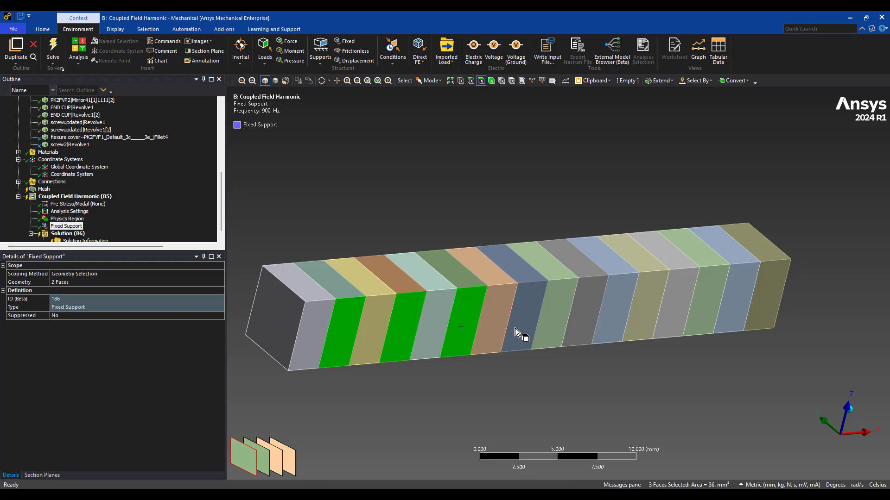
pyautogui.keyDown('ctrl'); pyautogui.click(525, 325); pyautogui.keyUp('ctrl')
pyautogui.keyDown('ctrl'); pyautogui.click(585, 321); pyautogui.keyUp('ctrl')
pyautogui.keyDown('ctrl'); pyautogui.click(658, 313); pyautogui.keyUp('ctrl')
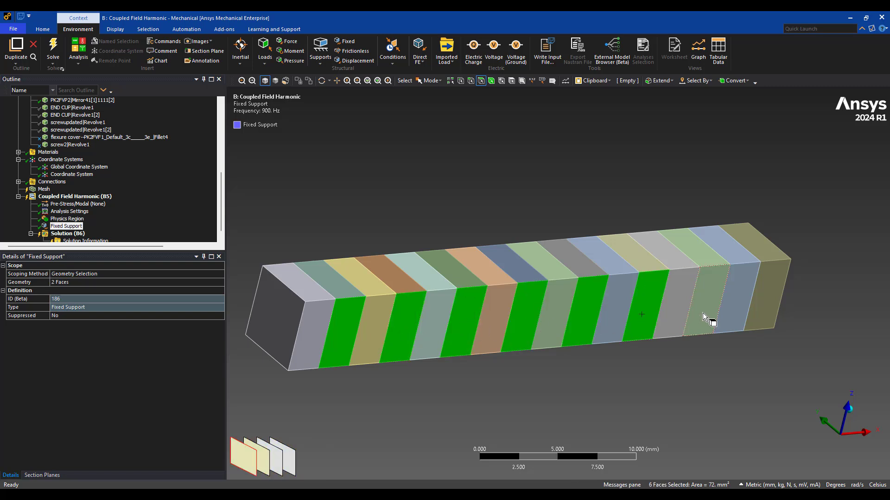
pyautogui.keyDown('ctrl'); pyautogui.click(703, 313); pyautogui.keyUp('ctrl')
pyautogui.keyDown('ctrl'); pyautogui.click(760, 315); pyautogui.keyUp('ctrl')
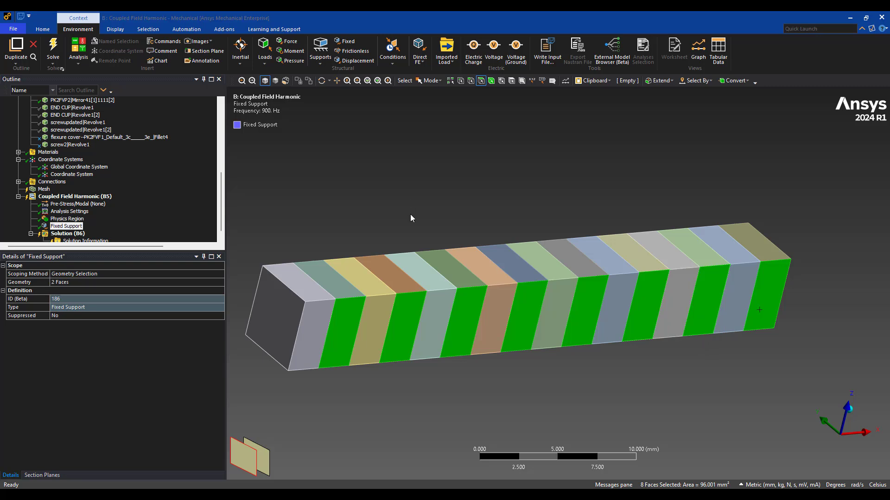
# Hide the selected layer bodies and select the front faces of the eight remaining blocks
pyautogui.rightClick(357, 324)
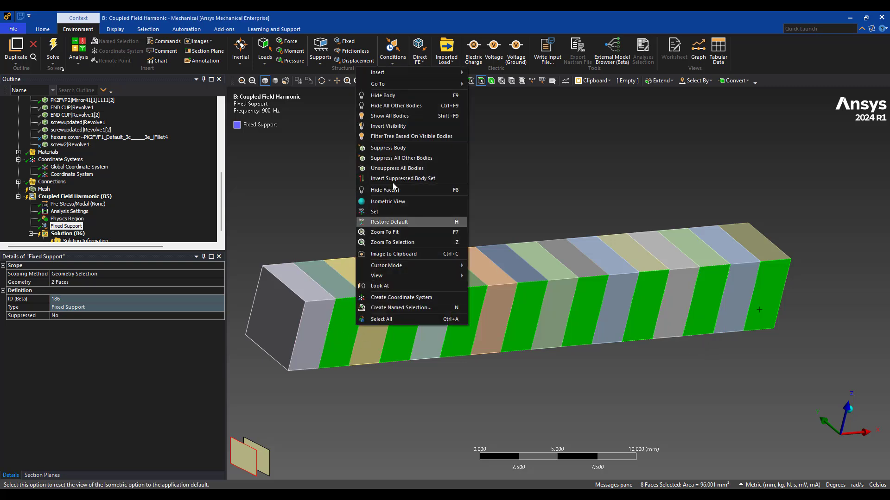
pyautogui.click(402, 95)
pyautogui.click(290, 325)
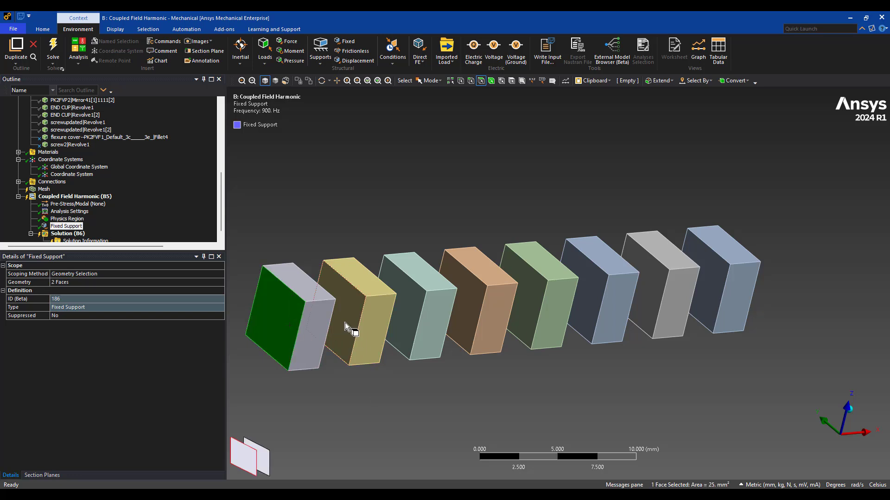
pyautogui.keyDown('ctrl'); pyautogui.click(345, 323); pyautogui.keyUp('ctrl')
pyautogui.keyDown('ctrl'); pyautogui.click(409, 320); pyautogui.keyUp('ctrl')
pyautogui.keyDown('ctrl'); pyautogui.click(478, 317); pyautogui.keyUp('ctrl')
pyautogui.keyDown('ctrl'); pyautogui.click(544, 305); pyautogui.keyUp('ctrl')
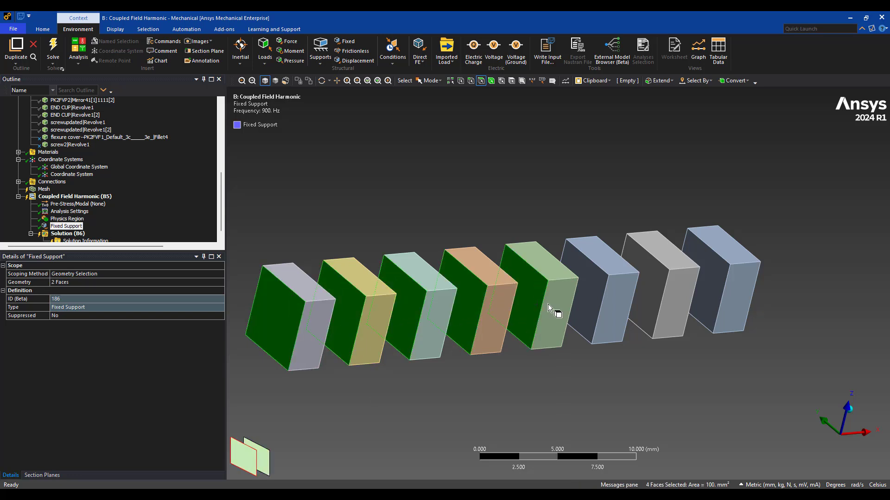
pyautogui.keyDown('ctrl'); pyautogui.click(594, 305); pyautogui.keyUp('ctrl')
pyautogui.keyDown('ctrl'); pyautogui.click(649, 297); pyautogui.keyUp('ctrl')
pyautogui.keyDown('ctrl'); pyautogui.click(704, 293); pyautogui.keyUp('ctrl')
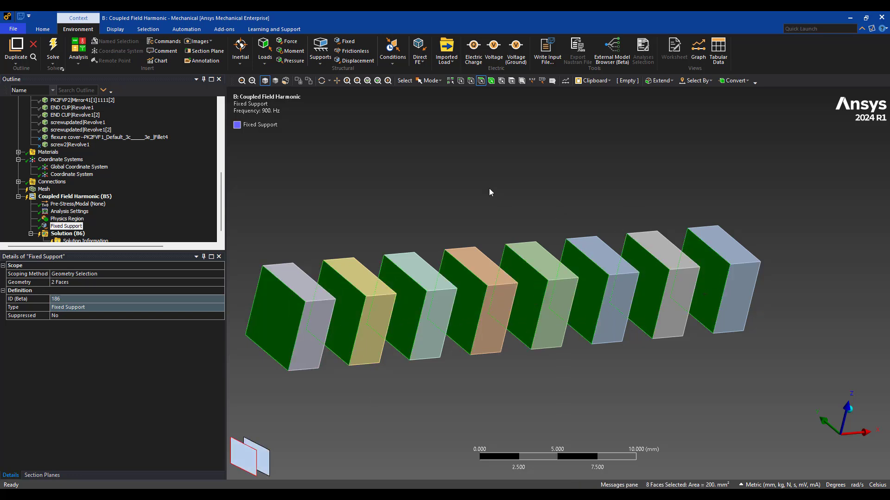
# Apply a 75000 mV Voltage to the eight front faces
pyautogui.rightClick(490, 190)
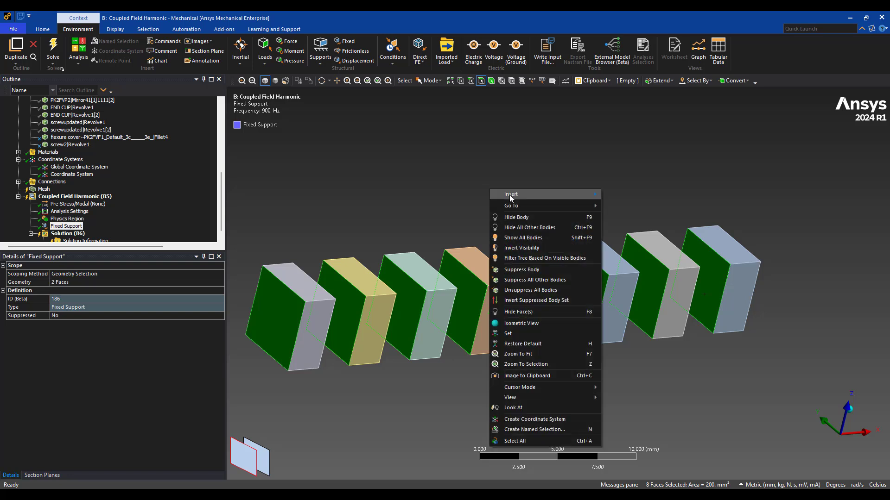
pyautogui.click(494, 53)
pyautogui.click(100, 317)
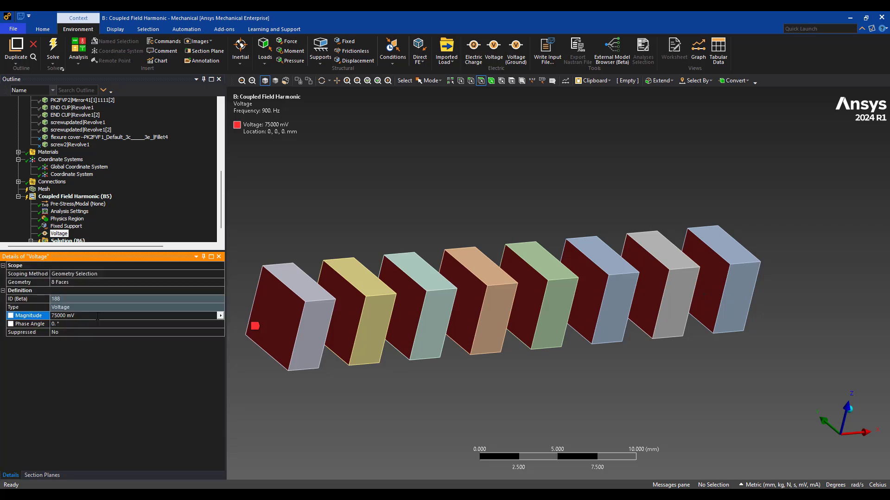
# Select the opposite face of each of the eight blocks
pyautogui.moveTo(475, 372); pyautogui.dragTo(363, 357, button='middle')
pyautogui.click(281, 321)
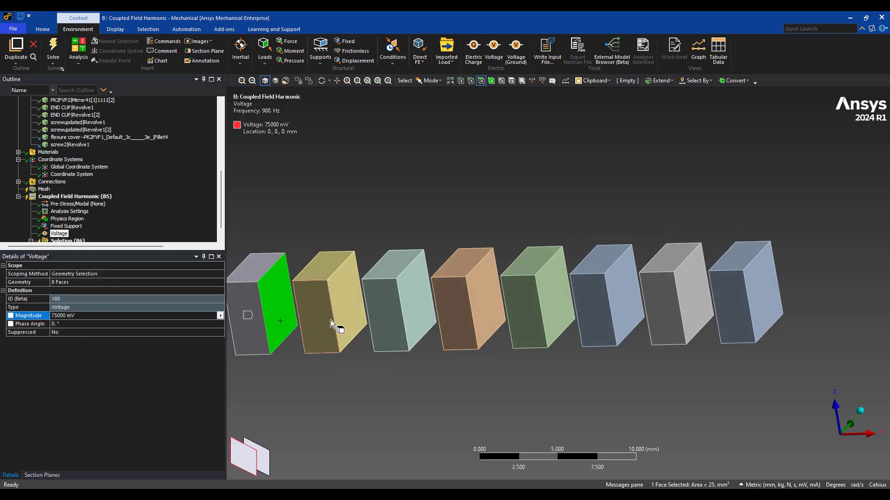
pyautogui.keyDown('ctrl'); pyautogui.click(341, 315); pyautogui.keyUp('ctrl')
pyautogui.keyDown('ctrl'); pyautogui.click(416, 321); pyautogui.keyUp('ctrl')
pyautogui.keyDown('ctrl'); pyautogui.click(485, 315); pyautogui.keyUp('ctrl')
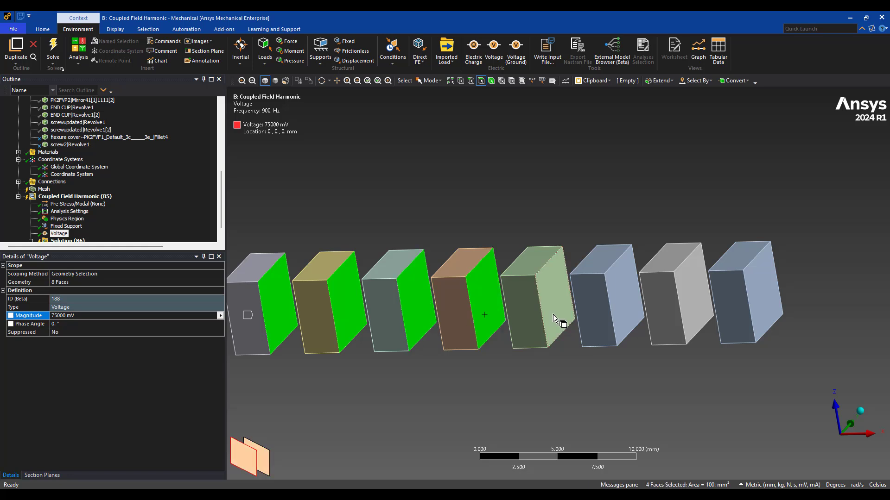
pyautogui.keyDown('ctrl'); pyautogui.click(553, 313); pyautogui.keyUp('ctrl')
pyautogui.keyDown('ctrl'); pyautogui.click(620, 313); pyautogui.keyUp('ctrl')
pyautogui.keyDown('ctrl'); pyautogui.click(702, 315); pyautogui.keyUp('ctrl')
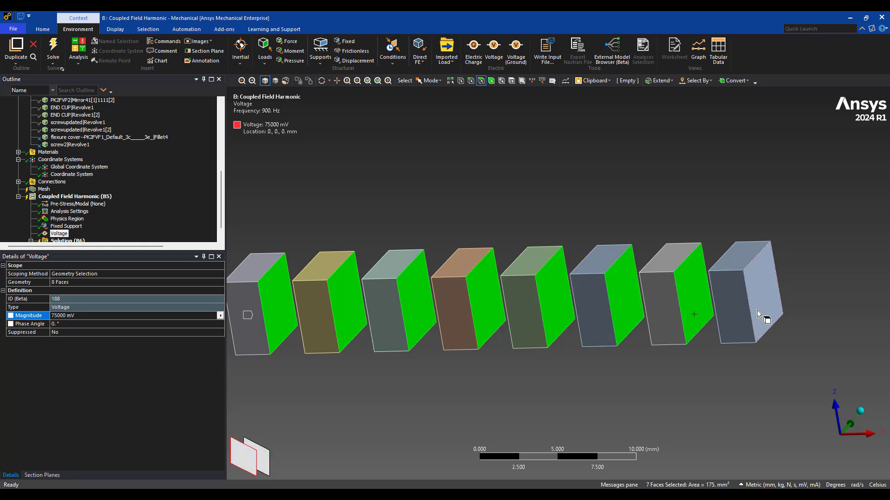
pyautogui.keyDown('ctrl'); pyautogui.click(757, 310); pyautogui.keyUp('ctrl')
# Apply a Voltage (Ground) to the eight opposite faces
pyautogui.rightClick(444, 390)
pyautogui.moveTo(516, 137)
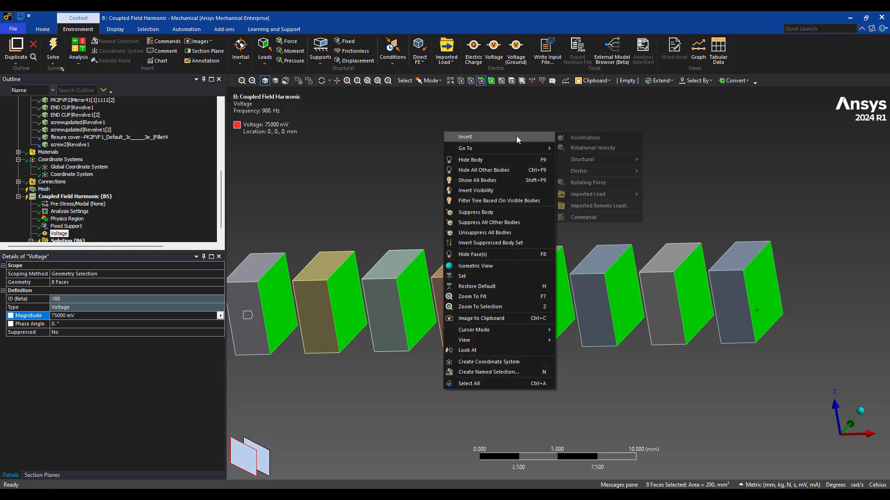
pyautogui.moveTo(588, 172)
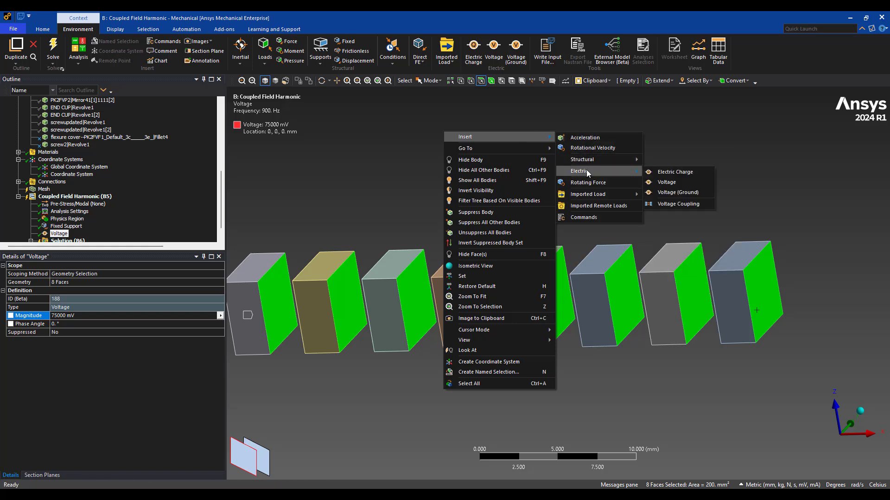
pyautogui.click(678, 192)
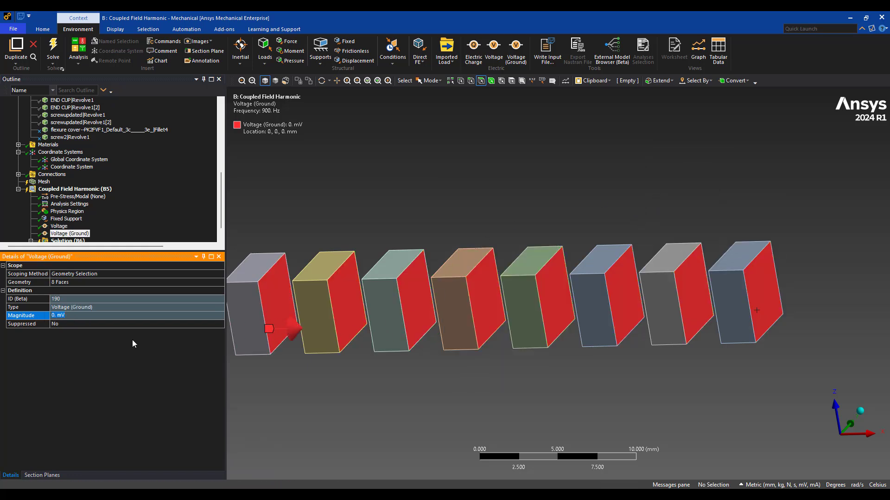
pyautogui.moveTo(366, 394); pyautogui.dragTo(489, 395, button='middle')
pyautogui.rightClick(480, 393)
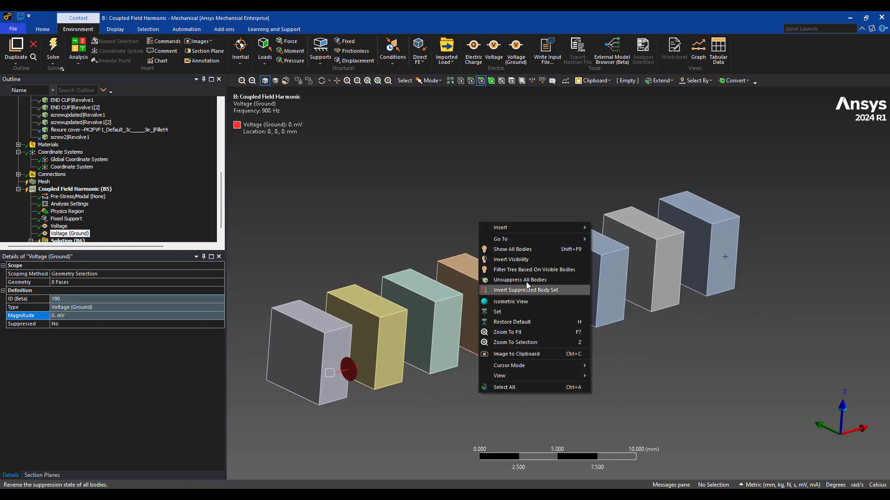
# Show all bodies again, then hide everything except the piezo stack
pyautogui.click(526, 251)
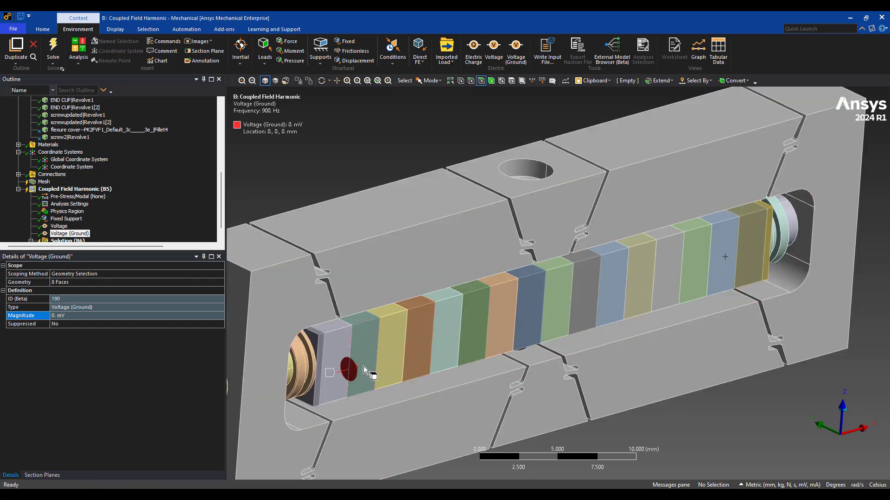
pyautogui.moveTo(336, 370)
pyautogui.mouseDown()
pyautogui.moveTo(384, 372)
pyautogui.moveTo(383, 346)
pyautogui.moveTo(466, 347)
pyautogui.moveTo(723, 273)
pyautogui.moveTo(704, 284)
pyautogui.mouseUp()
pyautogui.click(552, 309)
pyautogui.moveTo(339, 352); pyautogui.dragTo(751, 274)
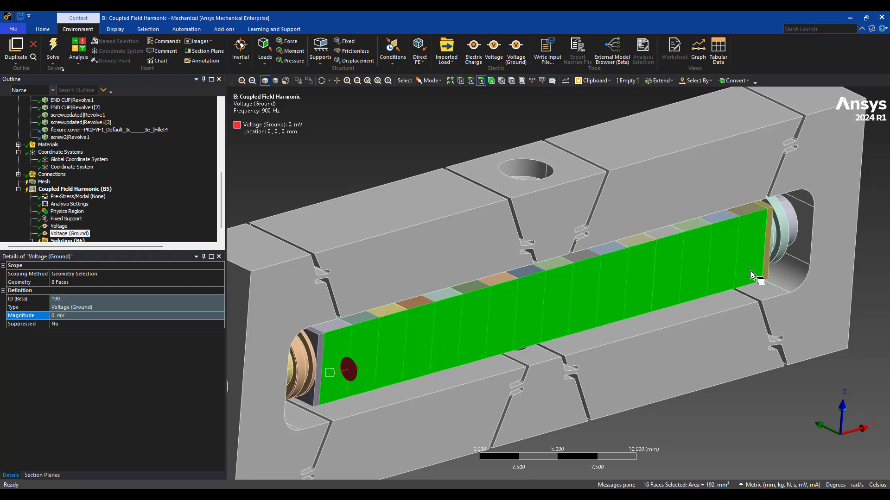
pyautogui.rightClick(696, 266)
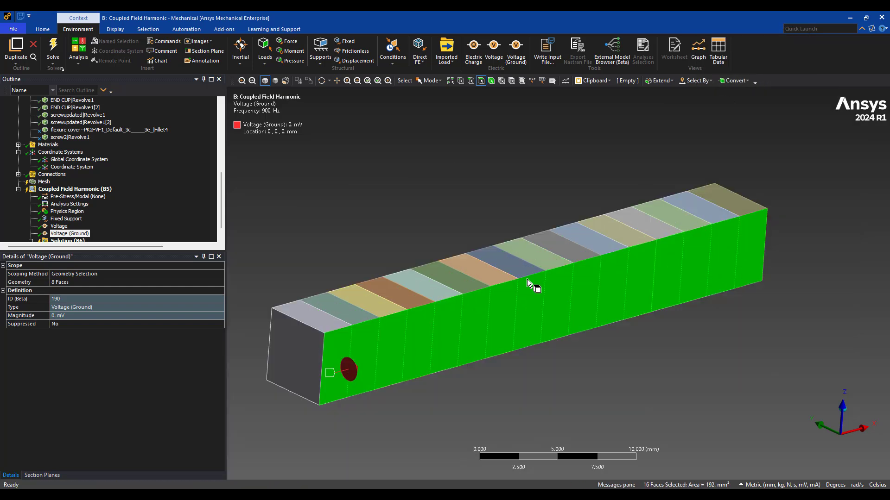
pyautogui.click(285, 247)
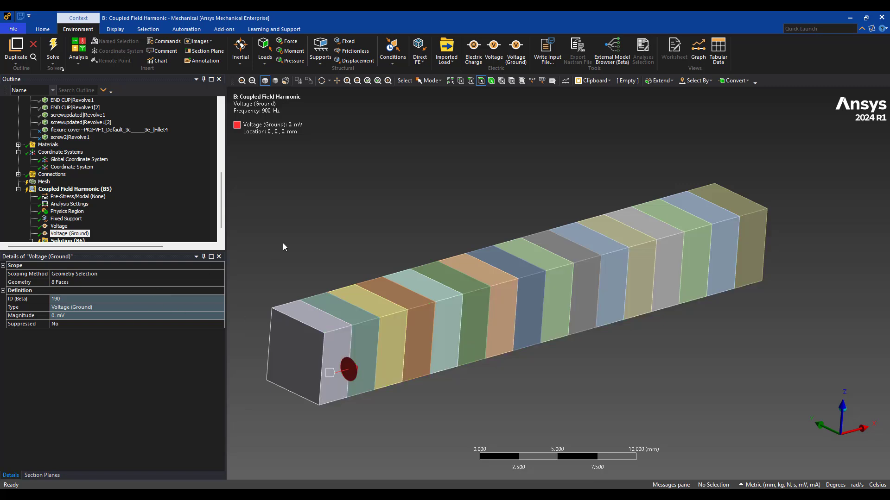
# With the Voltage load shown, select eight alternating stack layers to hide
pyautogui.click(57, 226)
pyautogui.click(347, 358)
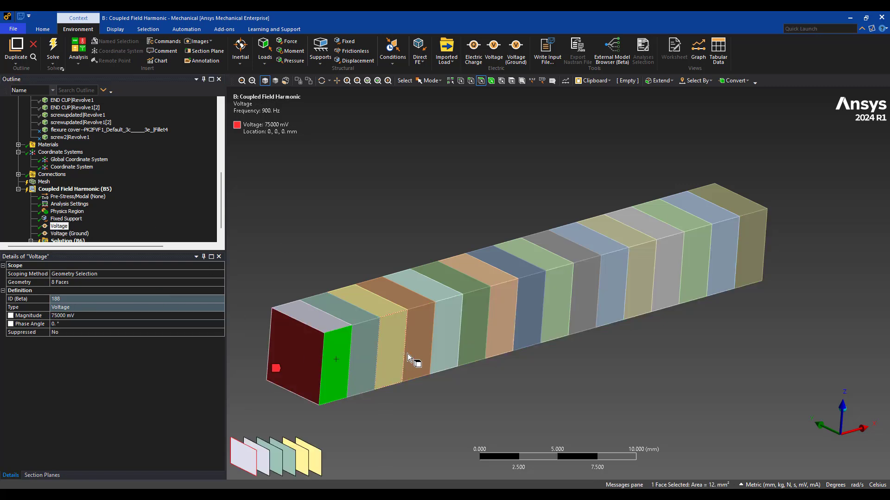
pyautogui.keyDown('ctrl'); pyautogui.click(391, 351); pyautogui.keyUp('ctrl')
pyautogui.keyDown('ctrl'); pyautogui.click(449, 341); pyautogui.keyUp('ctrl')
pyautogui.keyDown('ctrl'); pyautogui.click(501, 323); pyautogui.keyUp('ctrl')
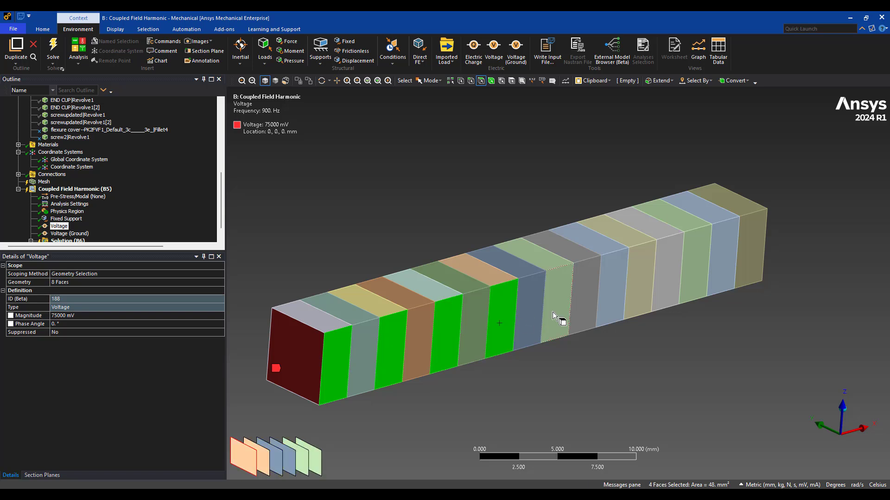
pyautogui.keyDown('ctrl'); pyautogui.click(553, 311); pyautogui.keyUp('ctrl')
pyautogui.keyDown('ctrl'); pyautogui.click(608, 291); pyautogui.keyUp('ctrl')
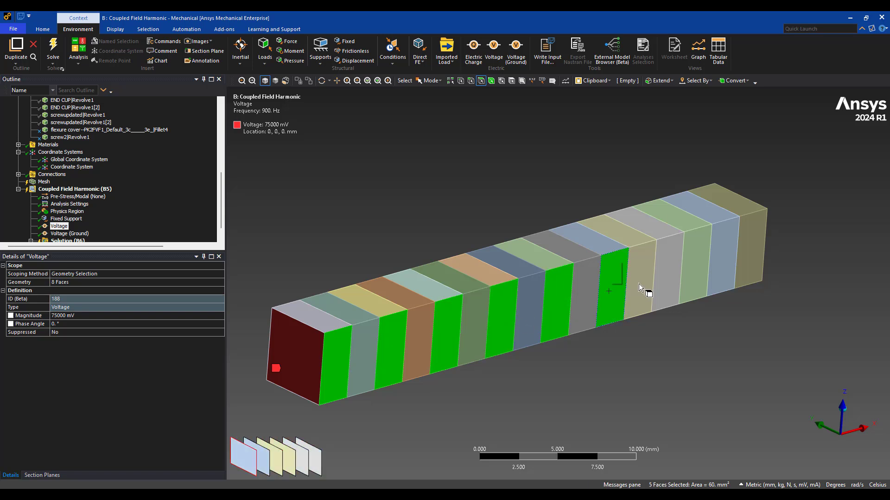
pyautogui.keyDown('ctrl'); pyautogui.click(724, 264); pyautogui.keyUp('ctrl')
pyautogui.rightClick(724, 265)
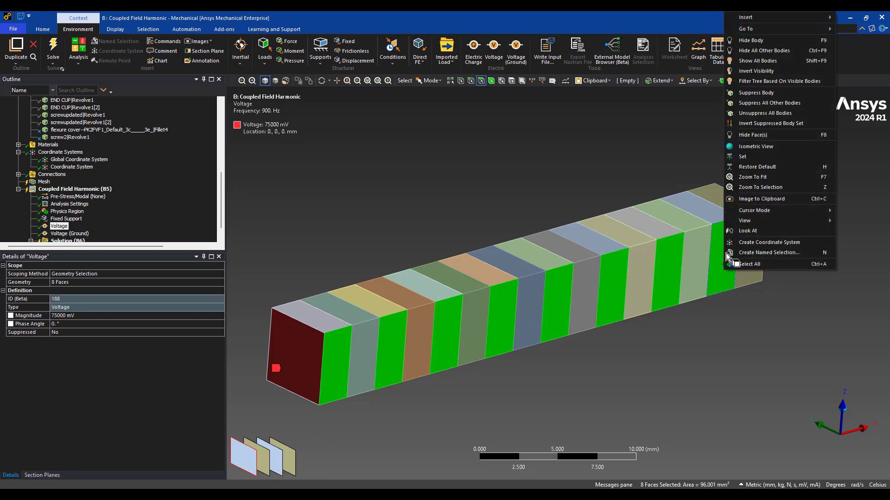
# Hide the eight selected blocks and review the Voltage load's magnitude and scope
pyautogui.click(764, 40)
pyautogui.moveTo(494, 282); pyautogui.dragTo(327, 343, button='middle')
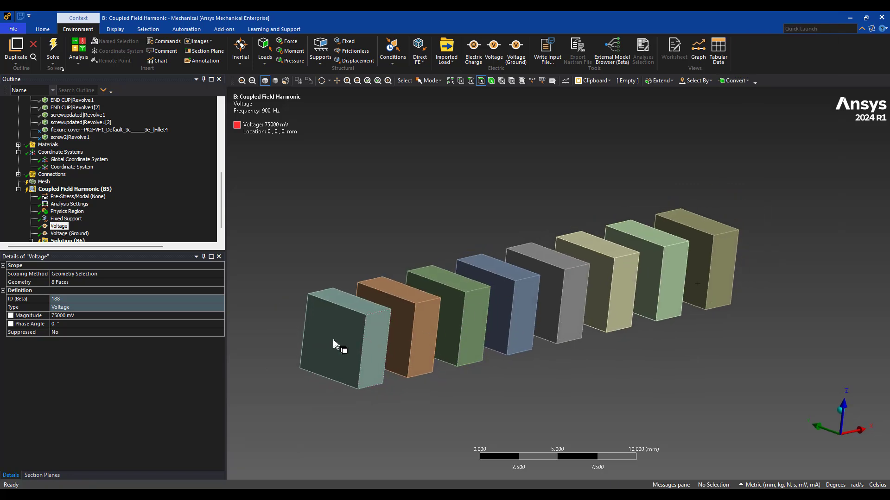
pyautogui.click(59, 227)
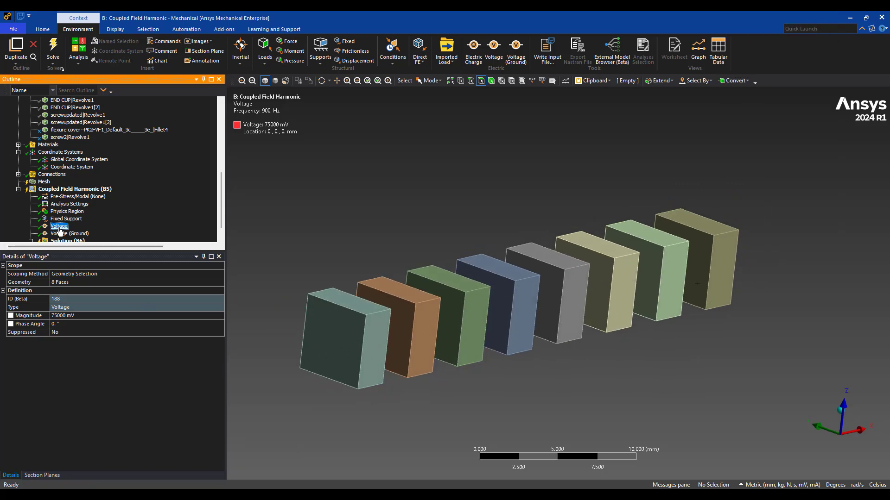
pyautogui.click(71, 315)
pyautogui.click(85, 284)
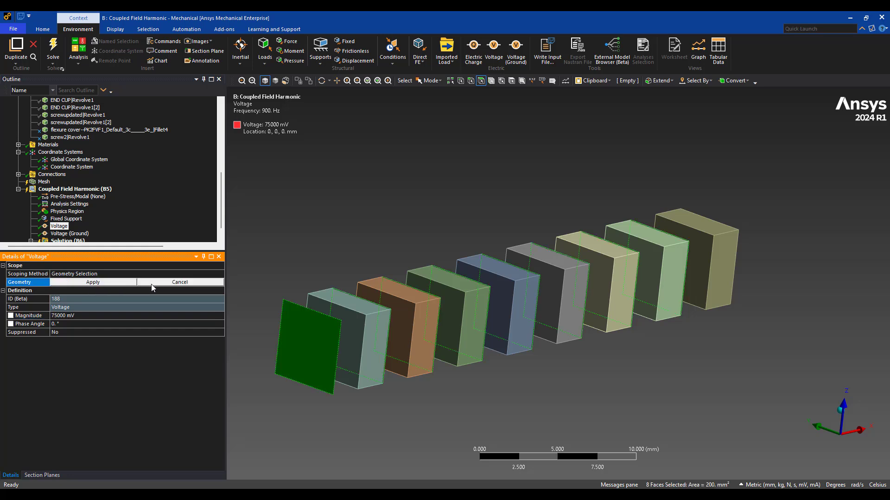
pyautogui.click(172, 283)
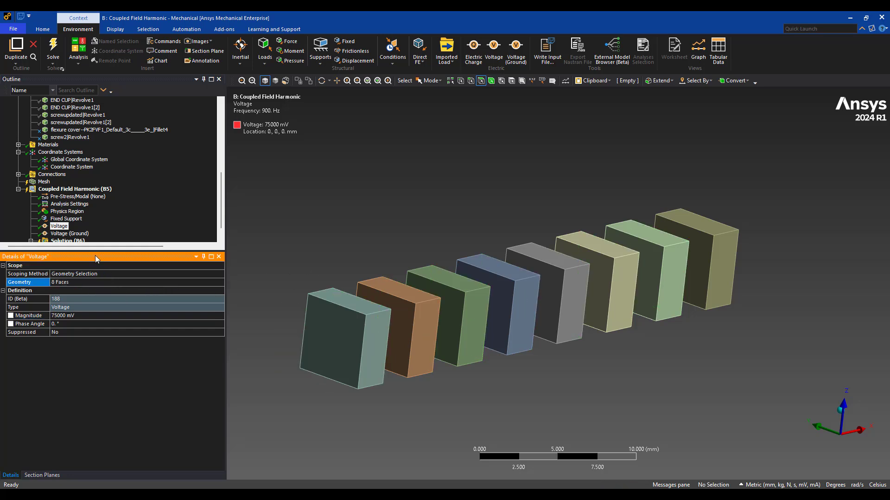
# Extend the Voltage load's scope to 16 faces by adding eight more block faces
pyautogui.click(75, 284)
pyautogui.keyDown('ctrl'); pyautogui.click(355, 351); pyautogui.keyUp('ctrl')
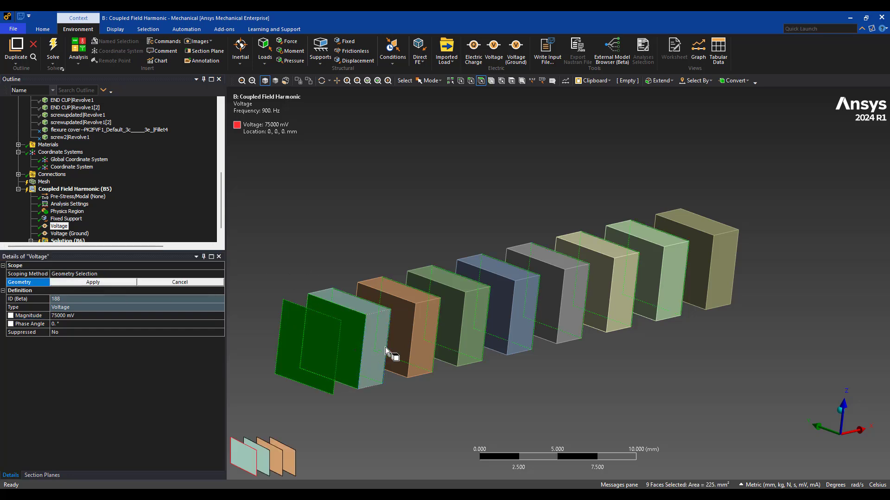
pyautogui.keyDown('ctrl'); pyautogui.click(402, 343); pyautogui.keyUp('ctrl')
pyautogui.keyDown('ctrl'); pyautogui.click(449, 327); pyautogui.keyUp('ctrl')
pyautogui.keyDown('ctrl'); pyautogui.click(507, 315); pyautogui.keyUp('ctrl')
pyautogui.keyDown('ctrl'); pyautogui.click(553, 303); pyautogui.keyUp('ctrl')
pyautogui.keyDown('ctrl'); pyautogui.click(605, 294); pyautogui.keyUp('ctrl')
pyautogui.keyDown('ctrl'); pyautogui.click(653, 287); pyautogui.keyUp('ctrl')
pyautogui.keyDown('ctrl'); pyautogui.click(702, 271); pyautogui.keyUp('ctrl')
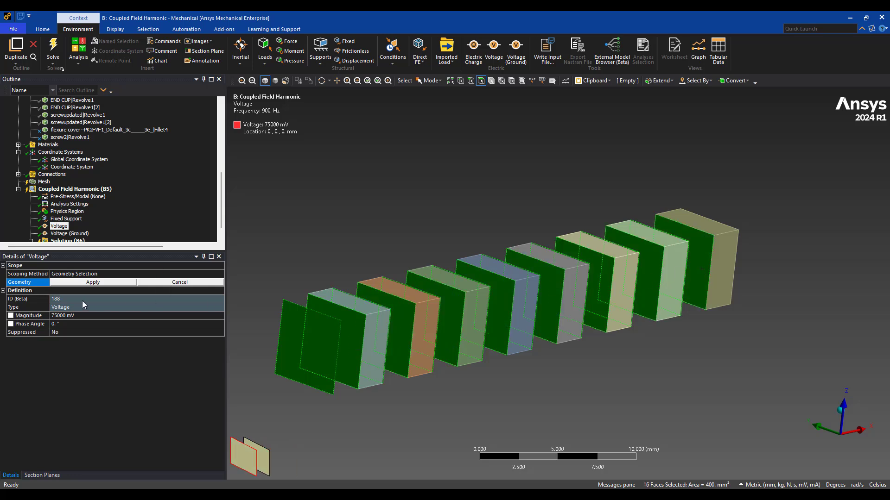
pyautogui.click(93, 283)
# Rescope the Voltage (Ground) load to 16 faces, adding each block's front face
pyautogui.click(70, 234)
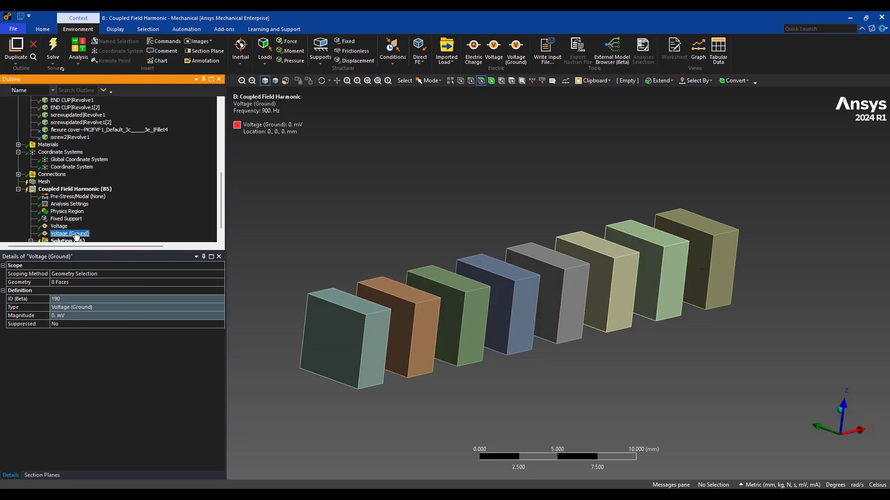
pyautogui.moveTo(407, 264); pyautogui.dragTo(238, 277, button='middle')
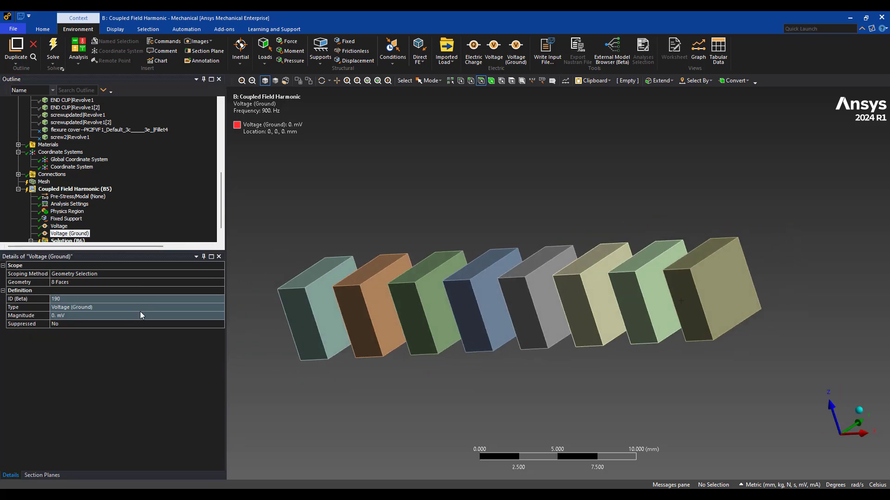
pyautogui.click(76, 283)
pyautogui.keyDown('ctrl'); pyautogui.click(334, 327); pyautogui.keyUp('ctrl')
pyautogui.keyDown('ctrl'); pyautogui.click(383, 327); pyautogui.keyUp('ctrl')
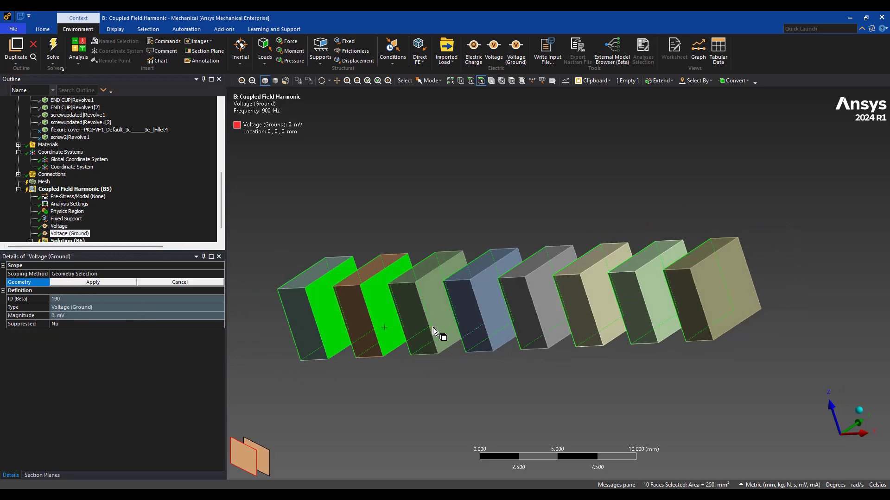
pyautogui.keyDown('ctrl'); pyautogui.click(440, 325); pyautogui.keyUp('ctrl')
pyautogui.keyDown('ctrl'); pyautogui.click(492, 326); pyautogui.keyUp('ctrl')
pyautogui.keyDown('ctrl'); pyautogui.click(553, 324); pyautogui.keyUp('ctrl')
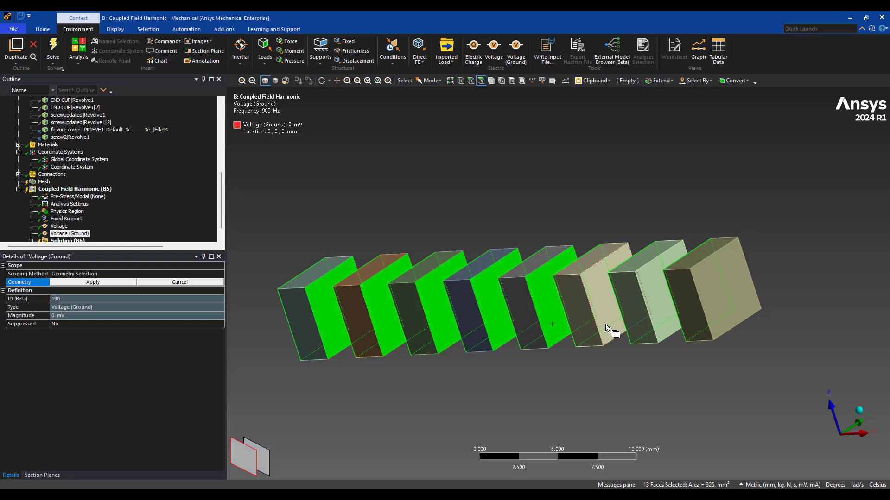
pyautogui.keyDown('ctrl'); pyautogui.click(605, 324); pyautogui.keyUp('ctrl')
pyautogui.keyDown('ctrl'); pyautogui.click(659, 319); pyautogui.keyUp('ctrl')
pyautogui.keyDown('ctrl'); pyautogui.click(724, 320); pyautogui.keyUp('ctrl')
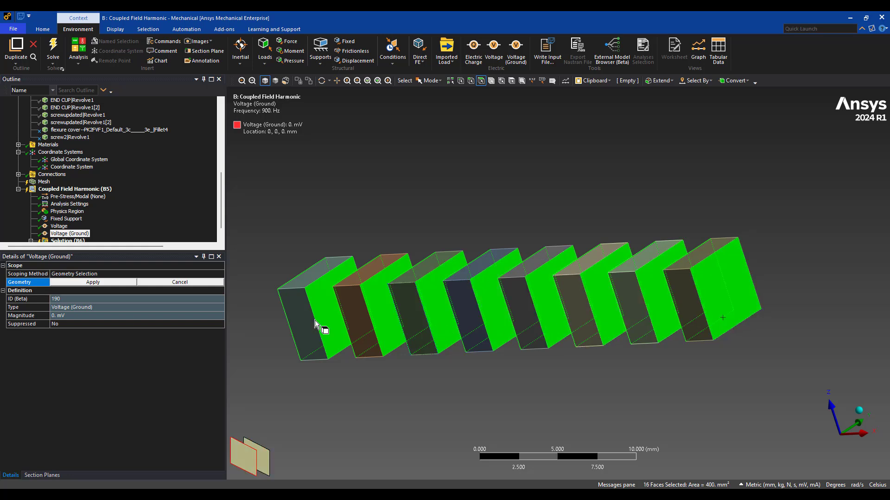
pyautogui.click(102, 283)
# Show all bodies and zoom in on the full actuator assembly
pyautogui.moveTo(540, 301); pyautogui.dragTo(495, 226, button='middle')
pyautogui.rightClick(487, 213)
pyautogui.click(535, 241)
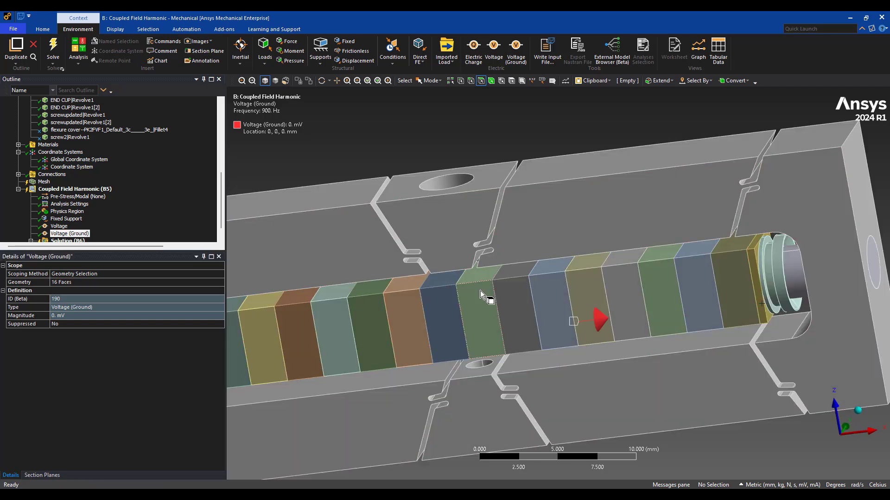
pyautogui.moveTo(480, 297); pyautogui.dragTo(593, 312, button='middle')
pyautogui.scroll(3, 540, 296)
pyautogui.scroll(3, 544, 247)
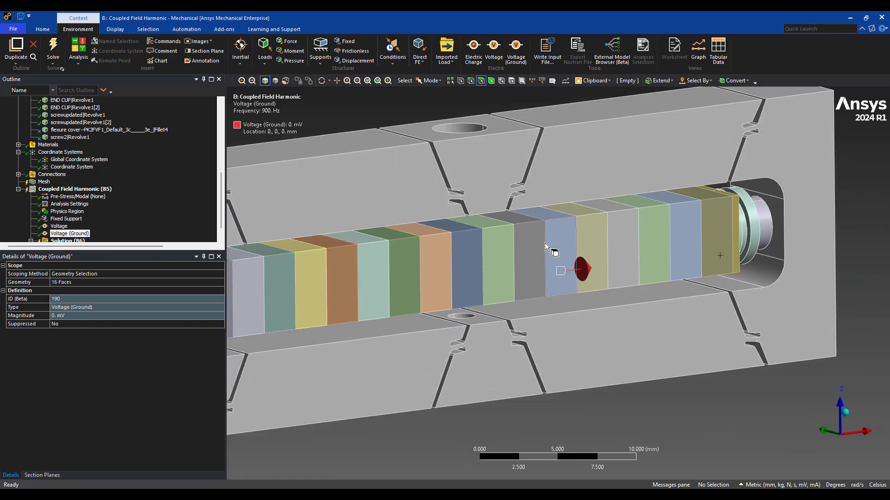
# Solve the Solution (B6) branch to get results for all 100 frequency sets
pyautogui.scroll(-3, 545, 247)
pyautogui.scroll(-1, 104, 202)
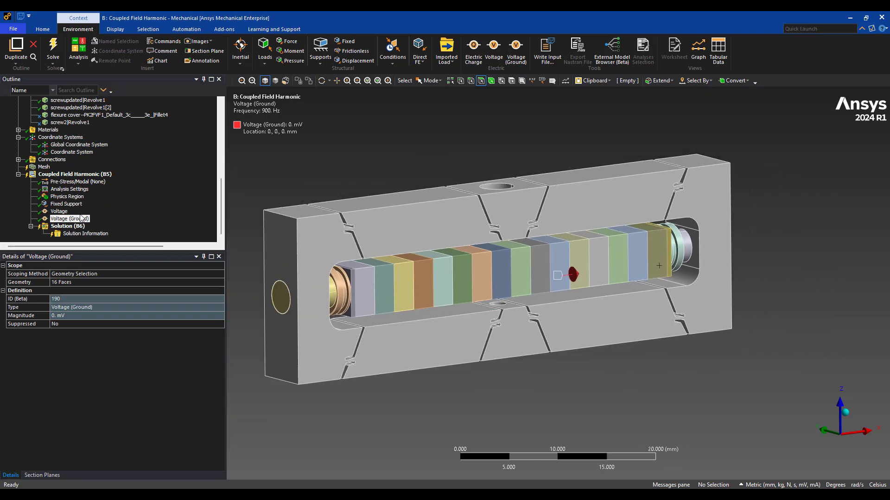
pyautogui.rightClick(68, 227)
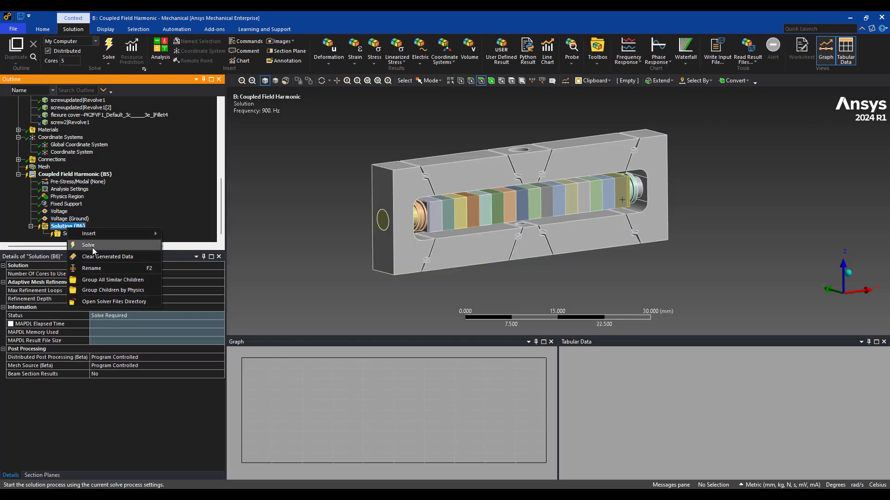
pyautogui.click(89, 245)
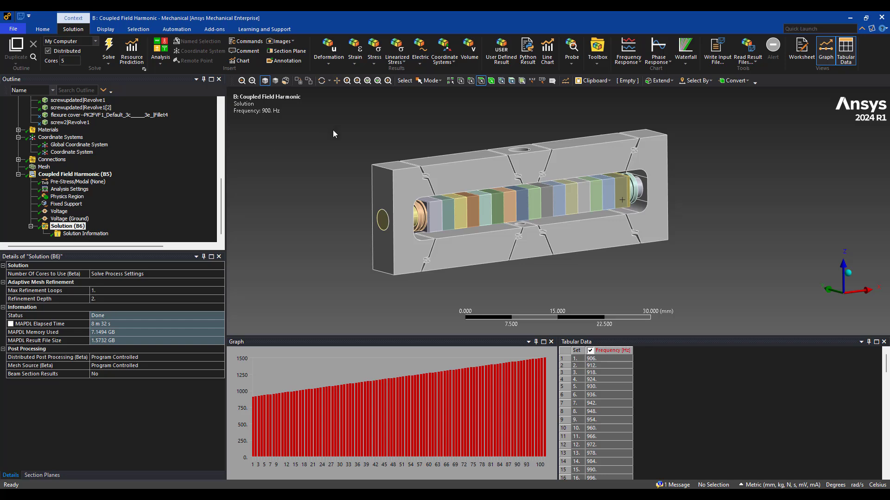
# Add a Deformation Frequency Response scoped to the flat face around the top hole
pyautogui.moveTo(532, 148); pyautogui.dragTo(572, 129, button='middle')
pyautogui.click(629, 51)
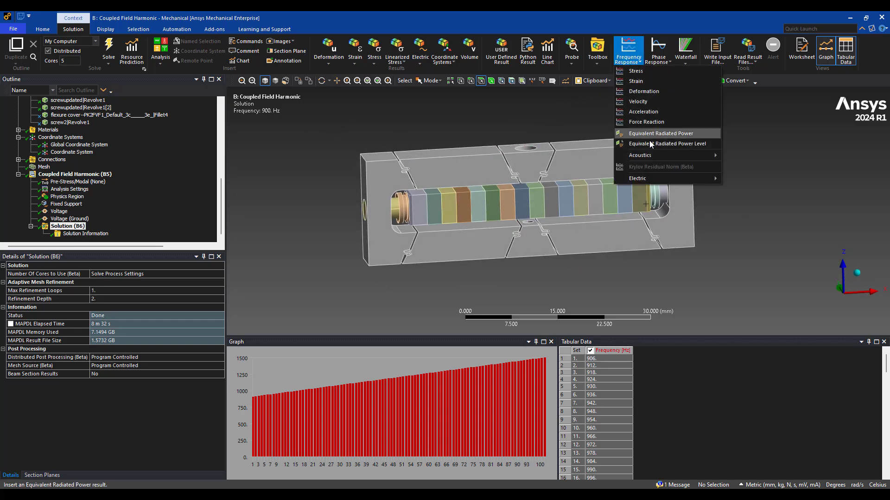
pyautogui.click(644, 91)
pyautogui.moveTo(606, 113); pyautogui.dragTo(575, 167, button='middle')
pyautogui.click(527, 185)
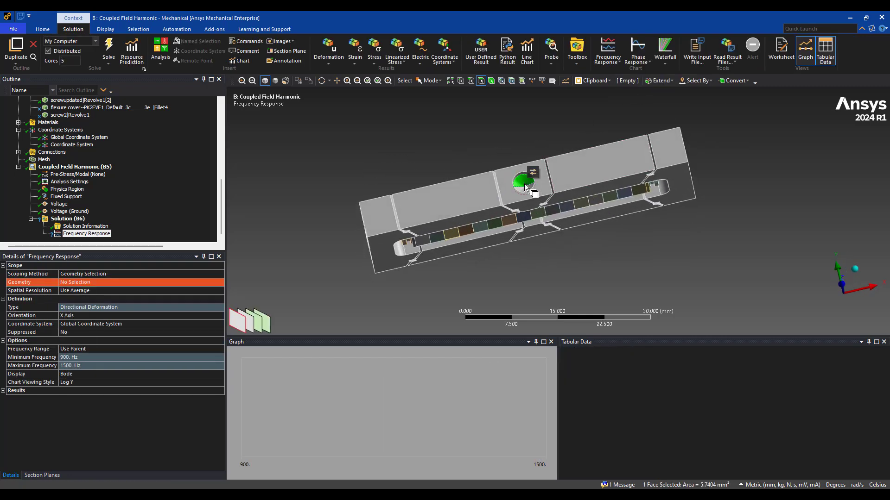
pyautogui.click(518, 172)
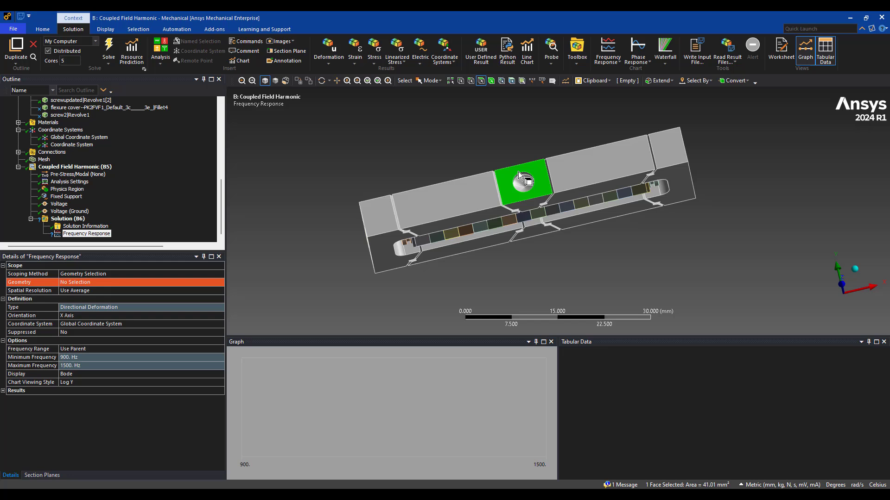
pyautogui.click(85, 284)
pyautogui.click(85, 284)
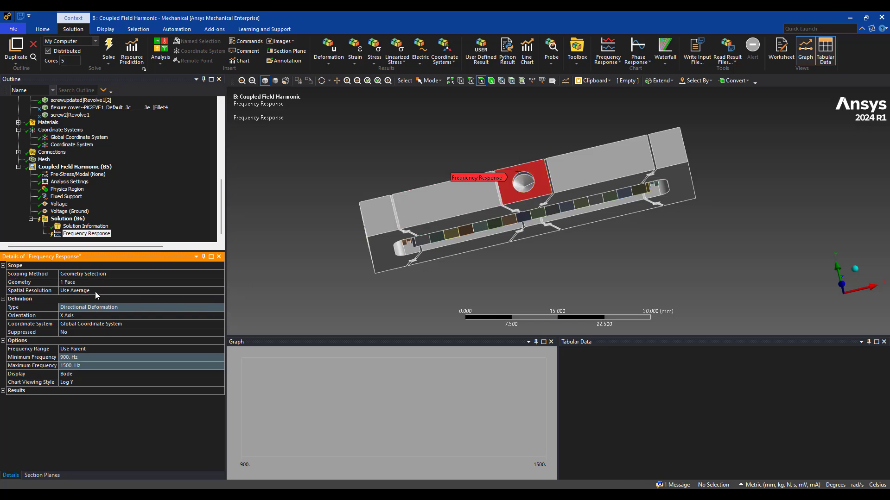
# Set its Spatial Resolution to Use Maximum and Orientation to Z Axis
pyautogui.doubleClick(96, 291)
pyautogui.click(89, 323)
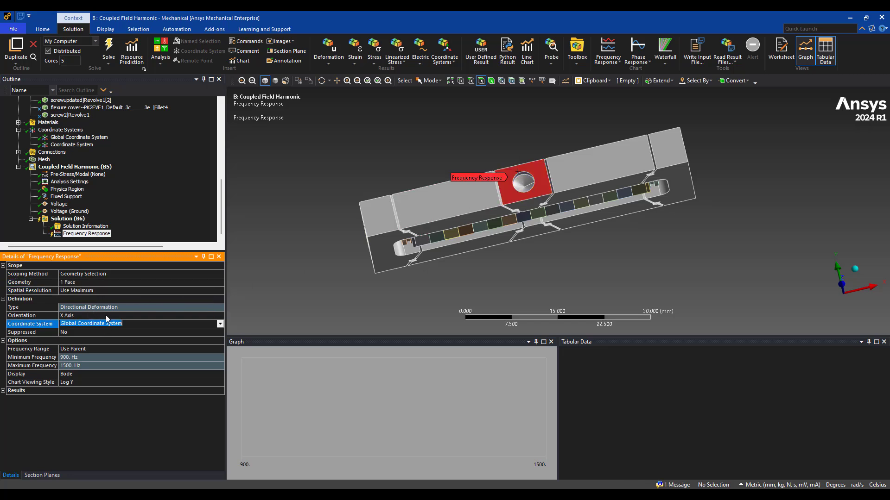
pyautogui.doubleClick(106, 315)
pyautogui.moveTo(466, 265); pyautogui.dragTo(599, 220, button='middle')
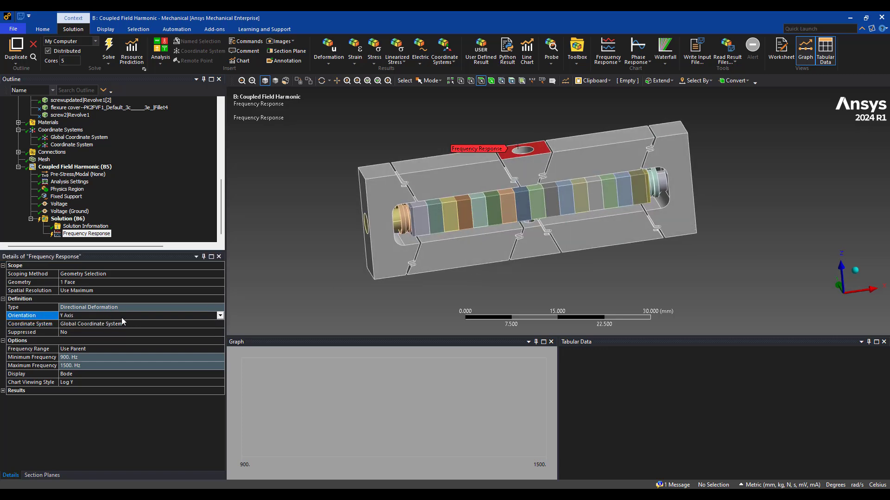
pyautogui.doubleClick(154, 317)
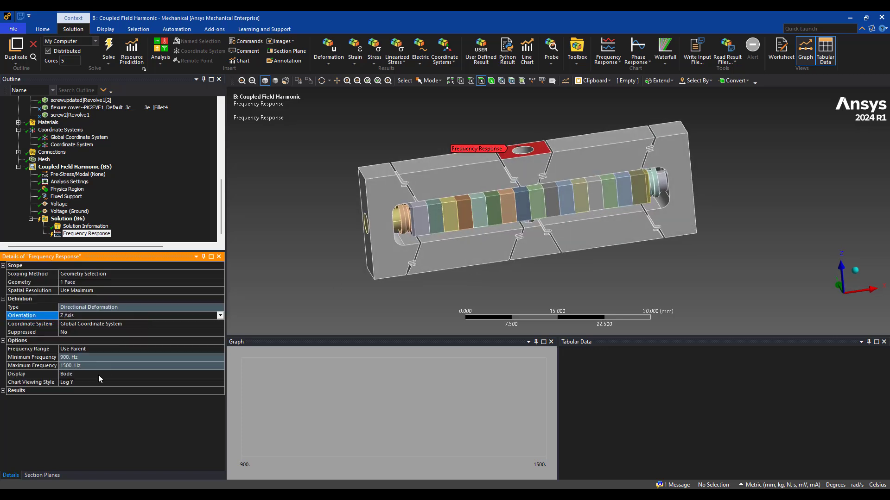
# Evaluate the frequency response and mark its 1368 Hz peak (9.1207e-2 mm amplitude)
pyautogui.rightClick(97, 234)
pyautogui.click(116, 253)
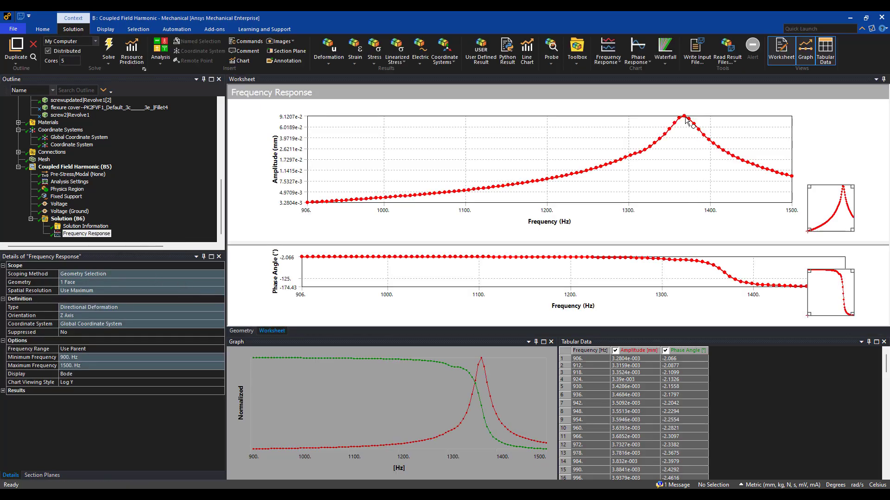
pyautogui.click(687, 119)
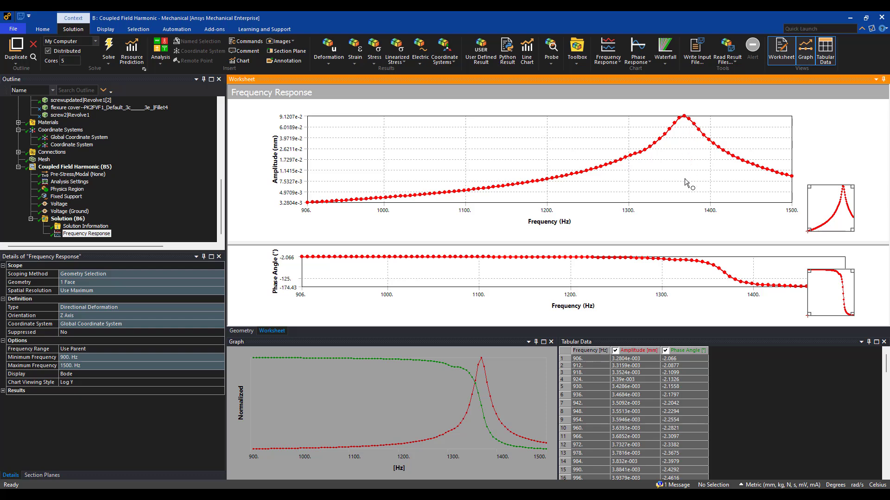
pyautogui.click(481, 395)
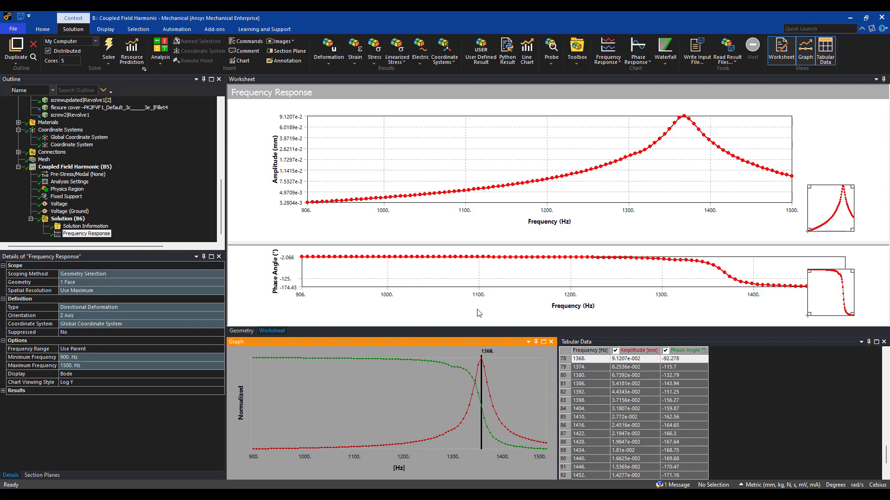
# Insert a Total Deformation result at 1368 Hz and evaluate it, reaching a 3.827e-003 mm maximum
pyautogui.rightClick(70, 220)
pyautogui.moveTo(92, 227)
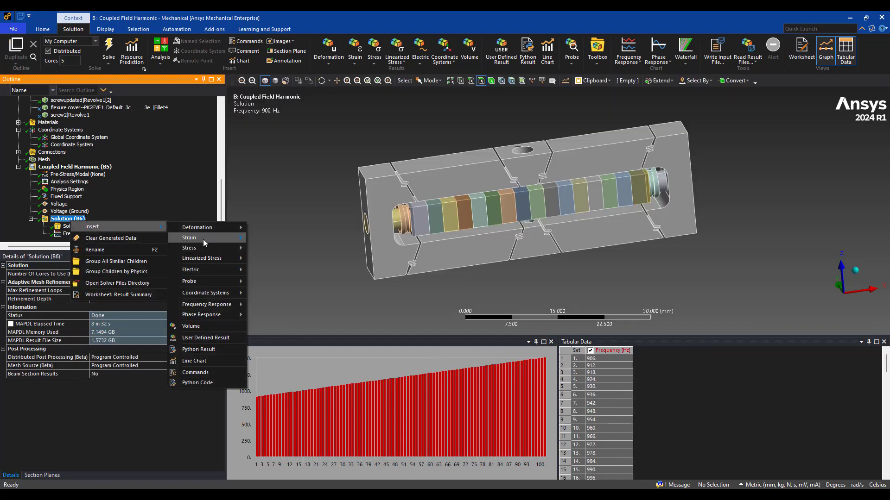
pyautogui.moveTo(210, 232)
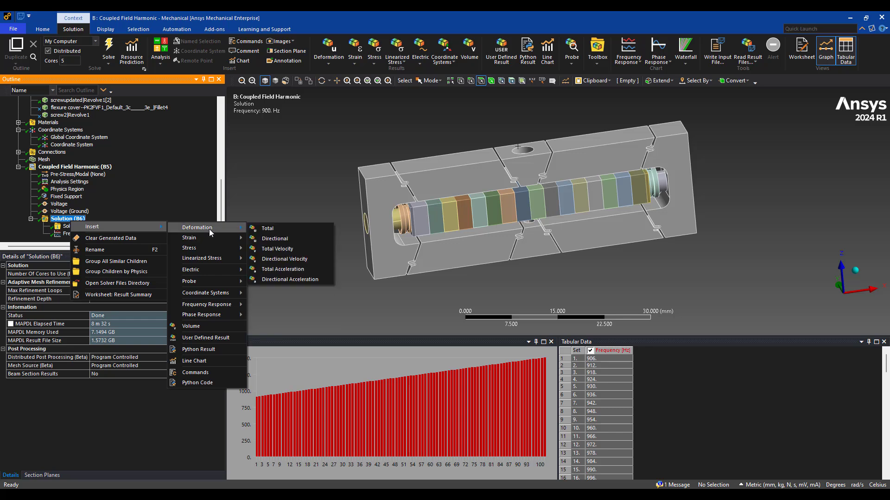
pyautogui.click(262, 229)
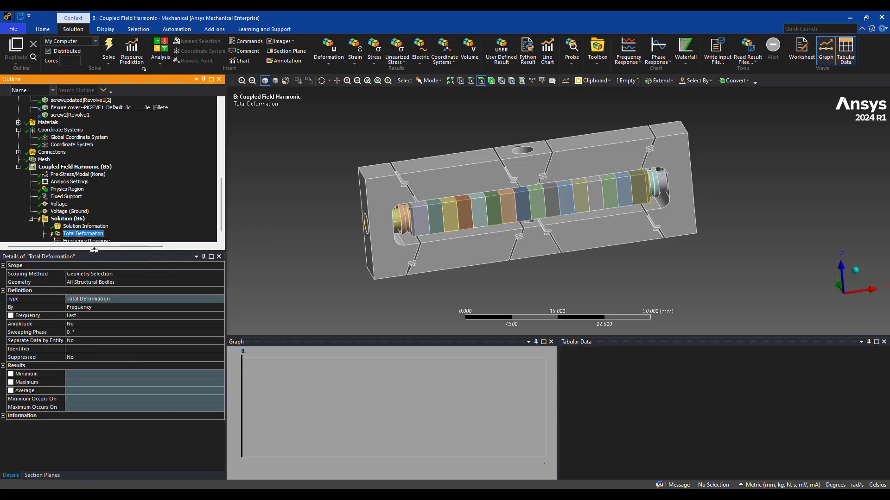
pyautogui.click(83, 316)
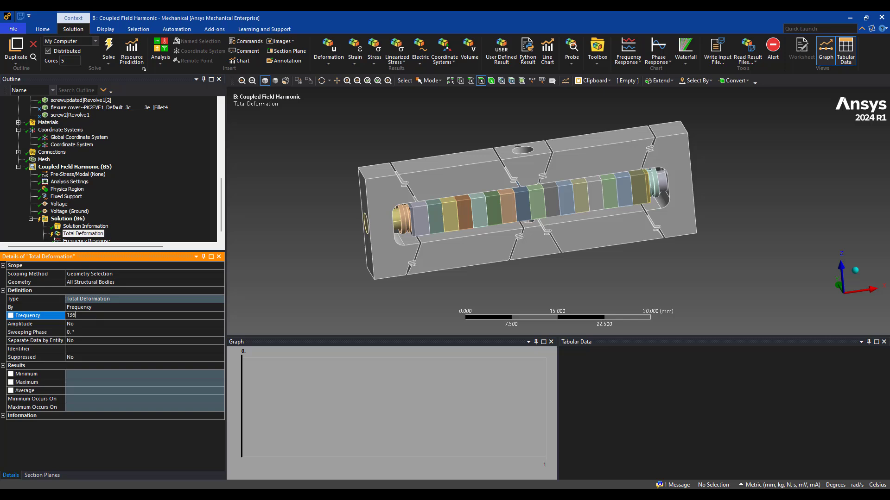
pyautogui.rightClick(88, 234)
pyautogui.click(127, 267)
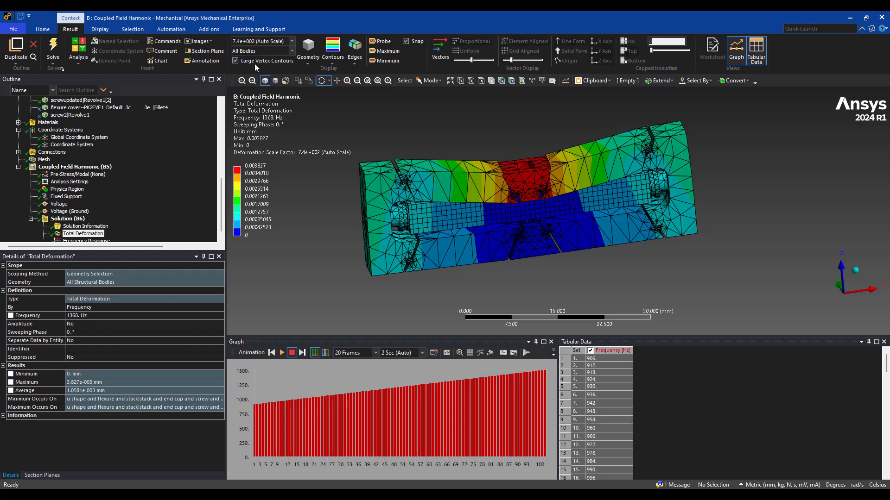
# Hide the mesh wireframe and briefly preview the deformation animation
pyautogui.click(355, 52)
pyautogui.click(360, 71)
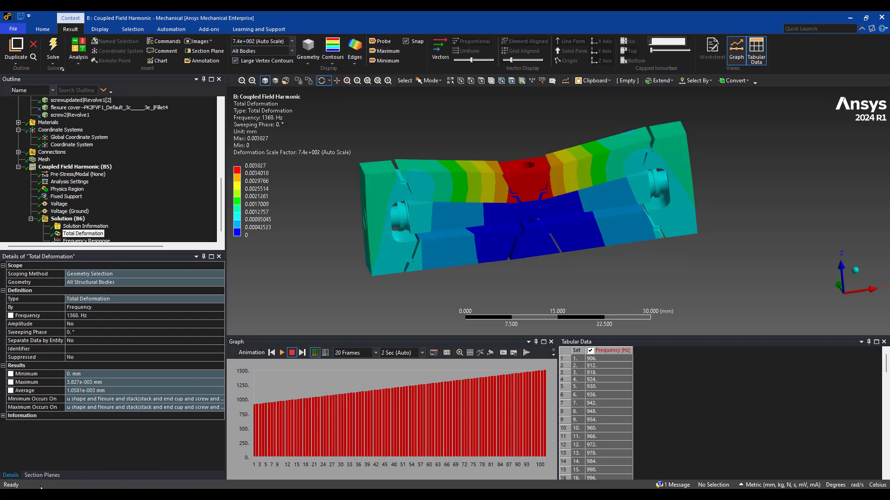
pyautogui.click(282, 353)
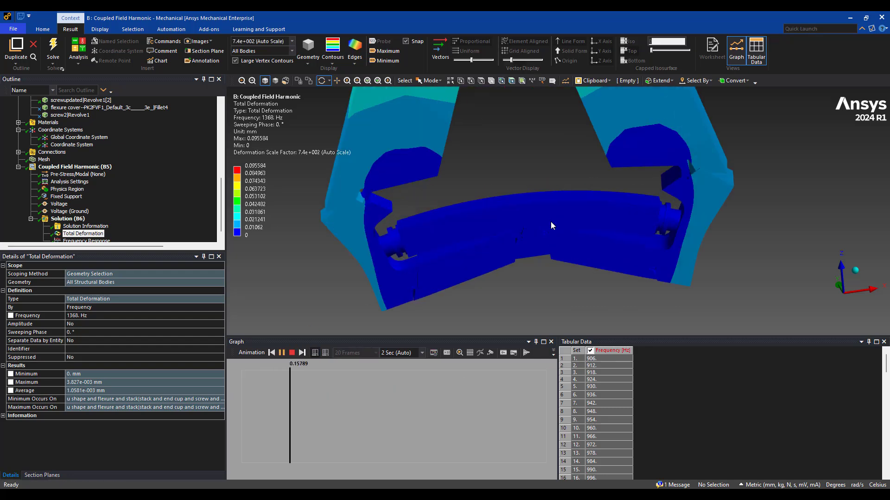
pyautogui.click(292, 353)
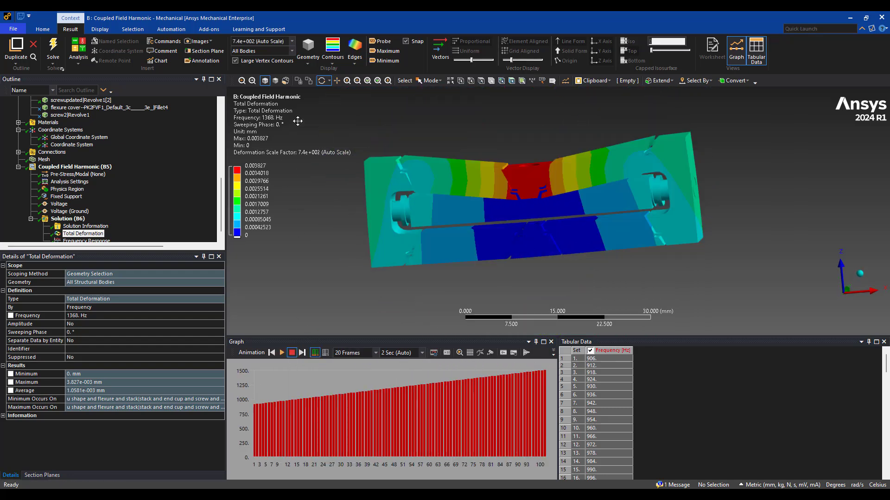
# Set the deformation display scale to 100
pyautogui.click(292, 42)
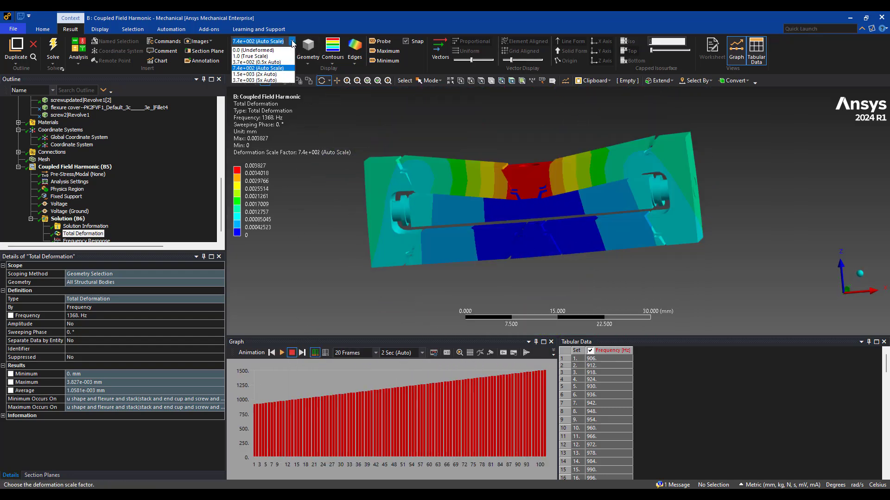
pyautogui.click(269, 56)
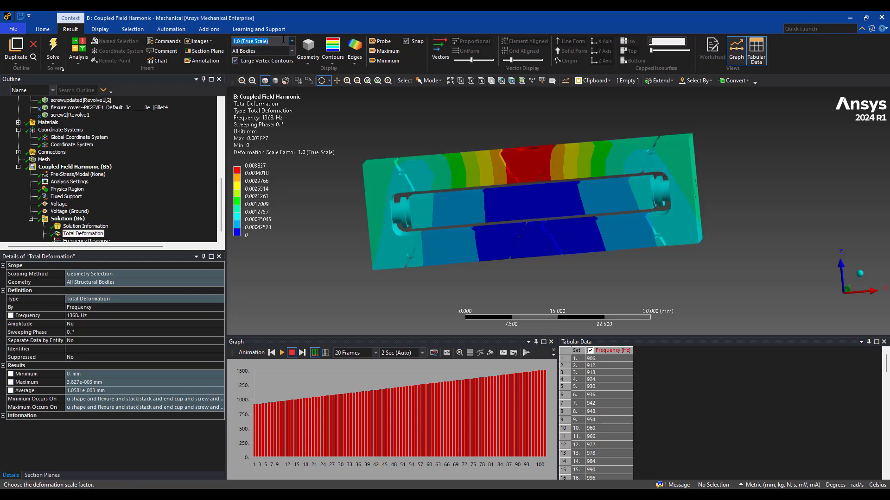
pyautogui.write('100')
pyautogui.press('Return')
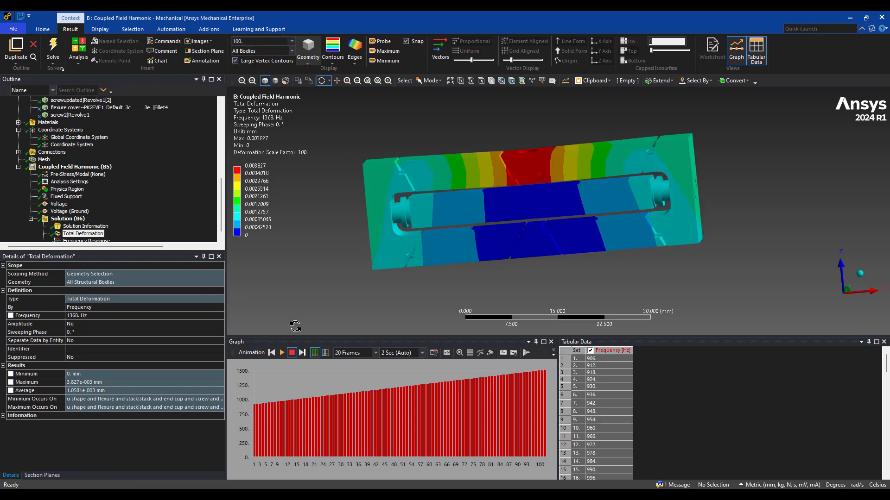
# Animate the 1368 Hz deformation, orbiting and zooming to watch the flexure, then stop it
pyautogui.click(286, 352)
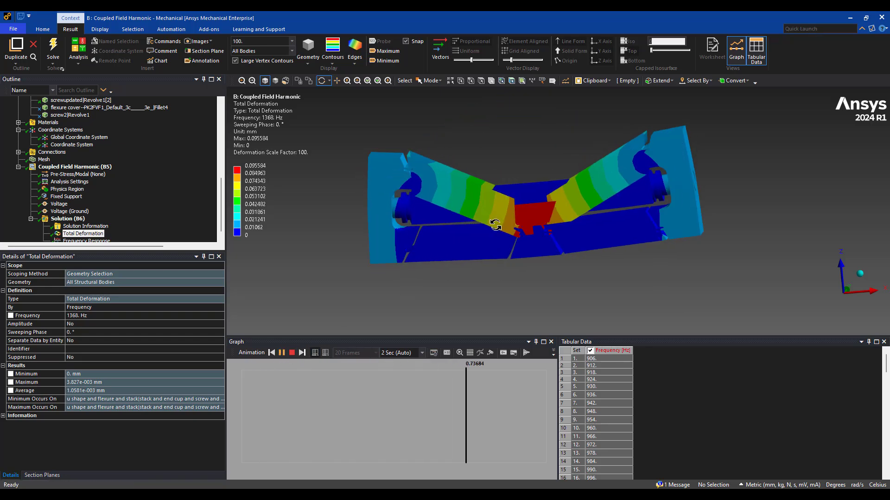
pyautogui.moveTo(442, 206); pyautogui.dragTo(500, 224)
pyautogui.moveTo(472, 199); pyautogui.dragTo(533, 240, button='right')
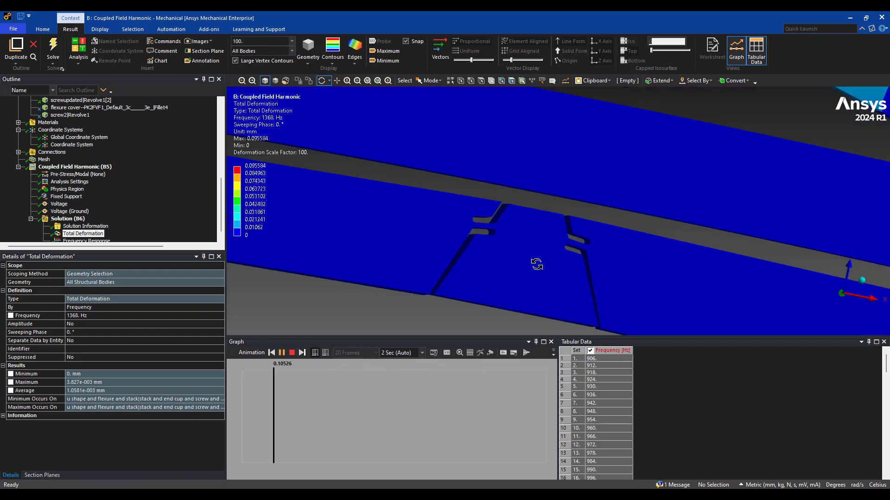
pyautogui.scroll(-5, 528, 242)
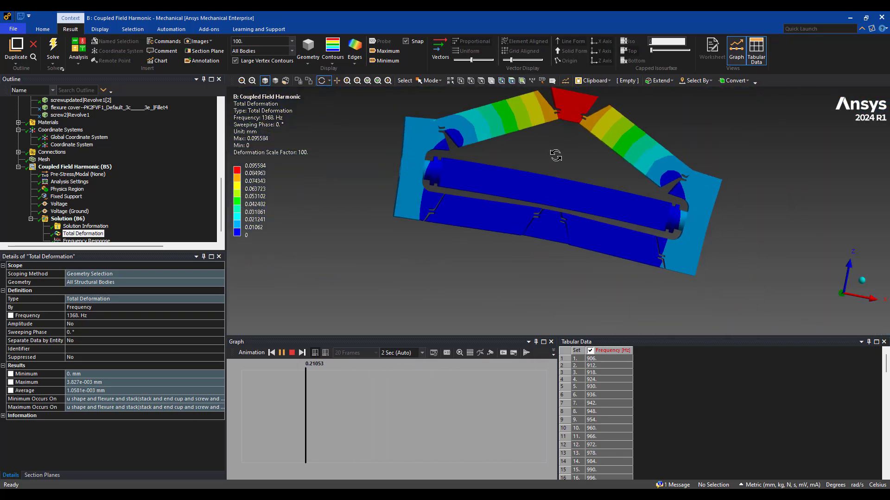
pyautogui.moveTo(572, 147); pyautogui.dragTo(550, 205)
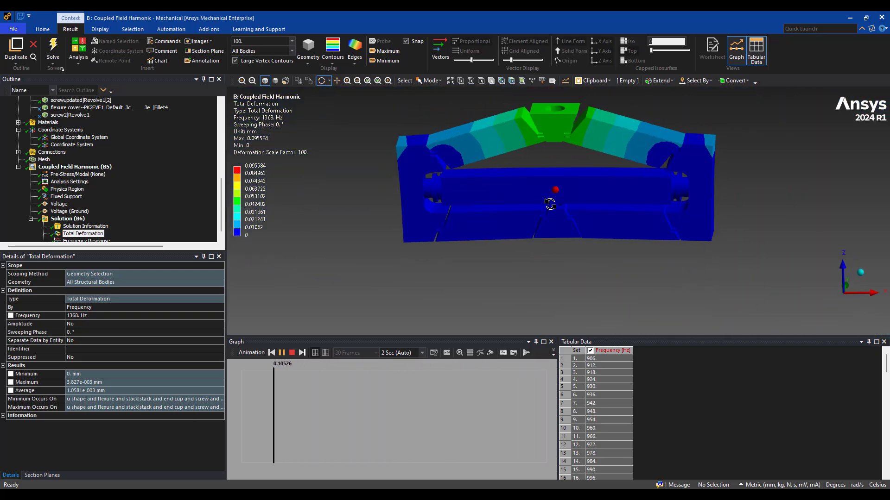
pyautogui.click(292, 353)
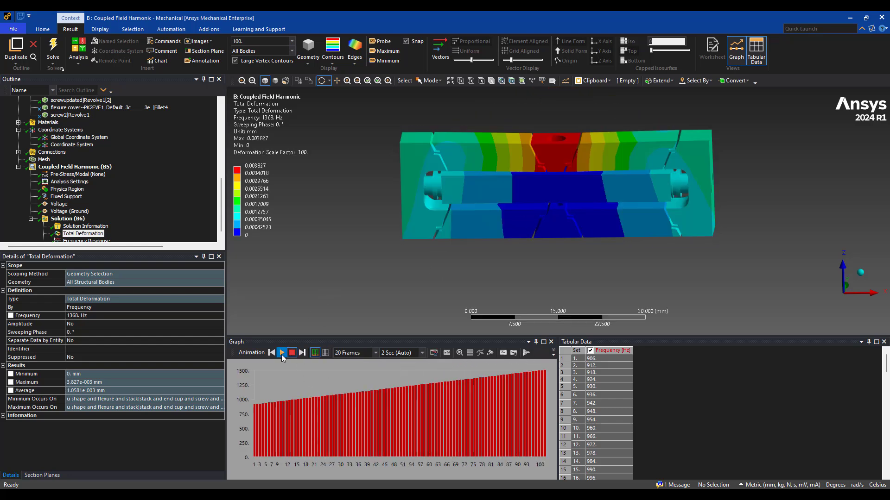
pyautogui.click(281, 354)
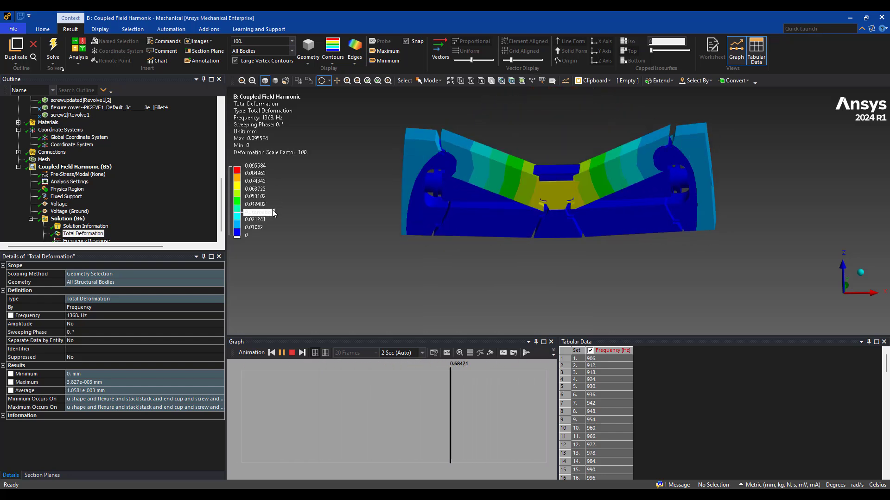
pyautogui.click(292, 353)
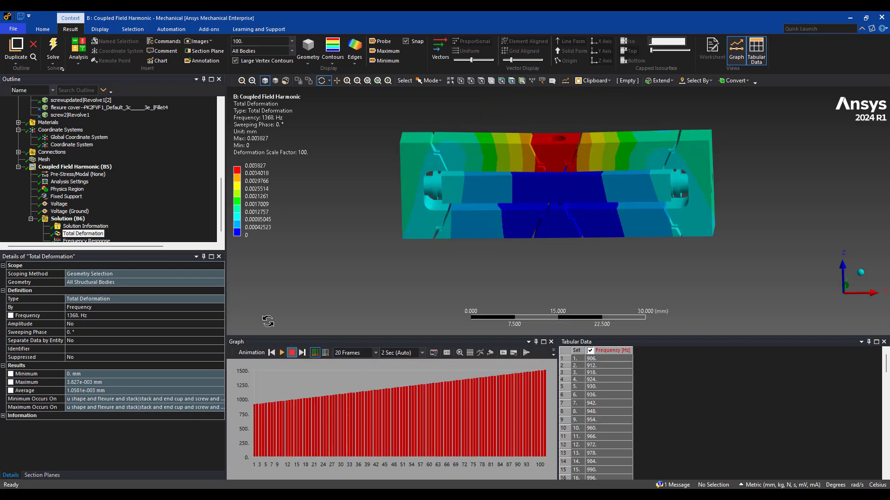
# Insert an Electric Voltage result, evaluate all results and animate it
pyautogui.rightClick(69, 221)
pyautogui.moveTo(96, 224)
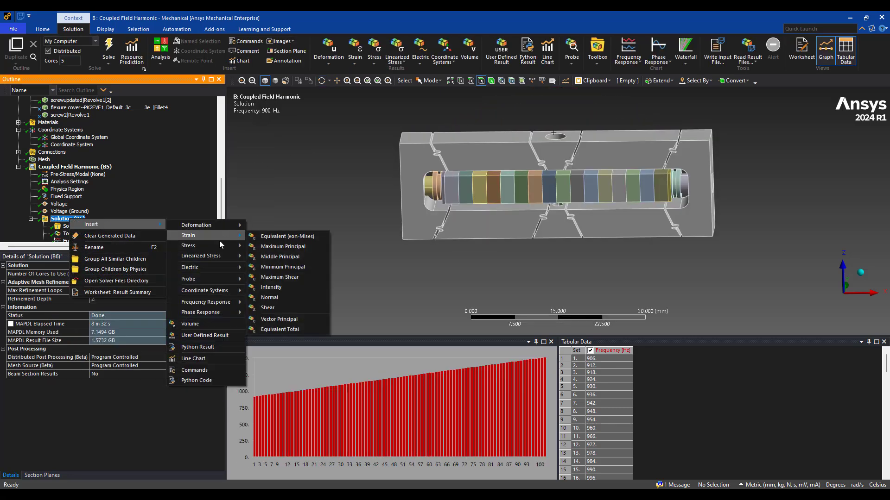
pyautogui.moveTo(222, 267)
pyautogui.click(271, 272)
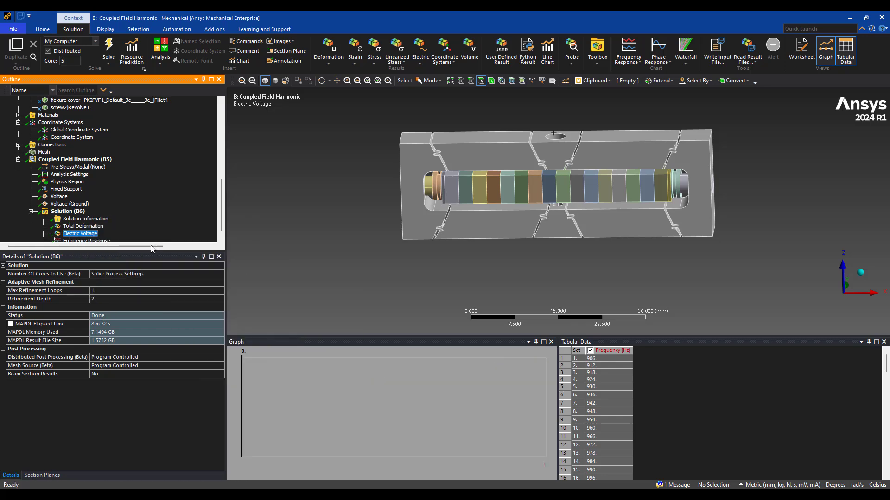
pyautogui.rightClick(86, 236)
pyautogui.click(123, 261)
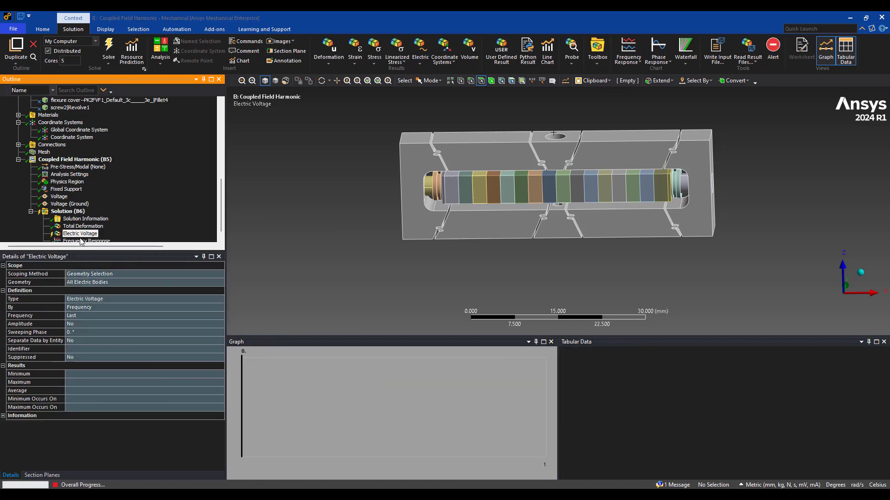
pyautogui.click(282, 353)
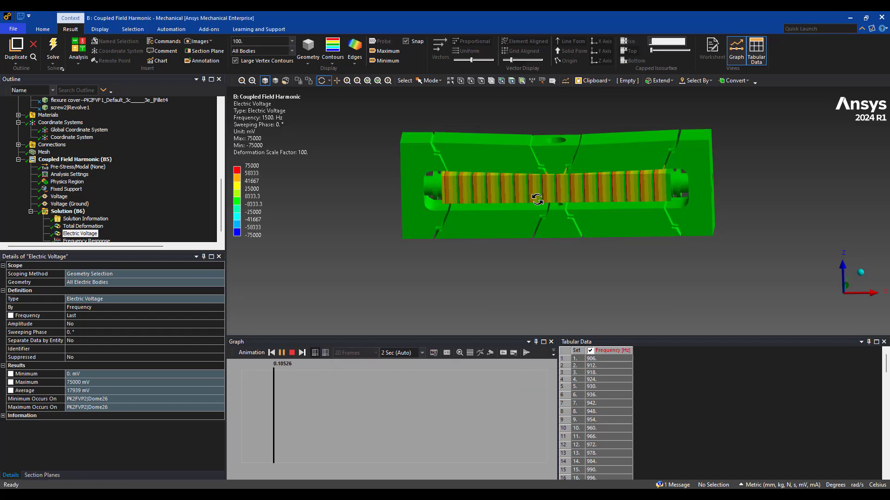
# Retrieve the voltage result at 1368 Hz (0–75000 mV) and stop the animation
pyautogui.click(102, 315)
pyautogui.write('1368')
pyautogui.press('Return')
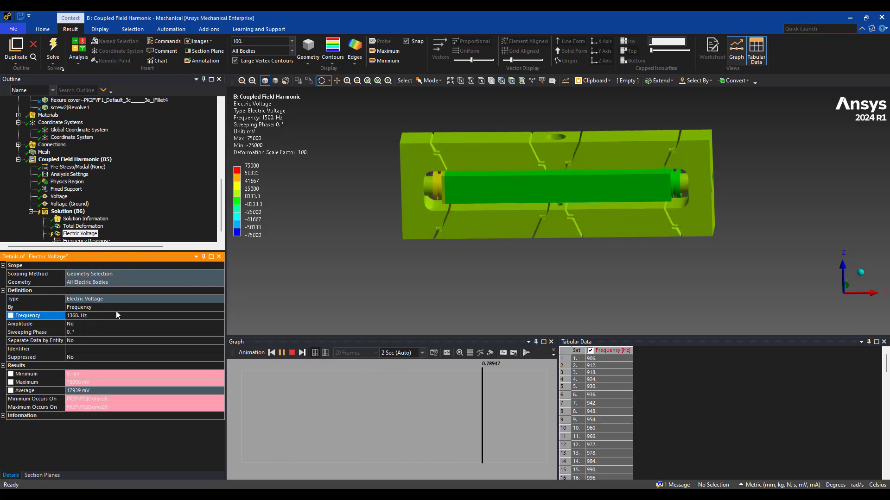
pyautogui.rightClick(72, 234)
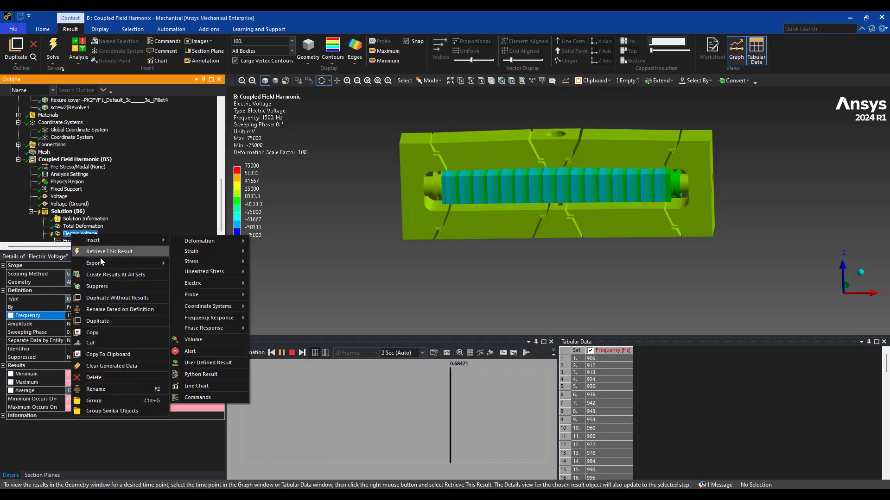
pyautogui.click(107, 253)
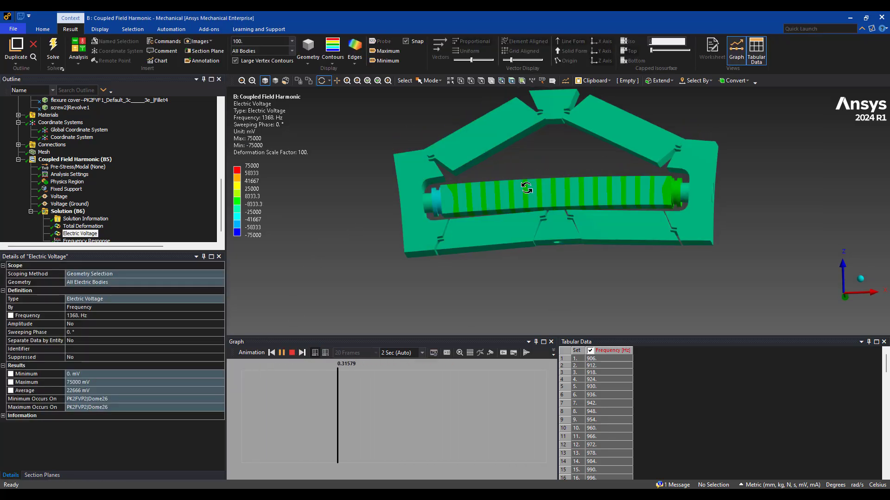
pyautogui.click(292, 353)
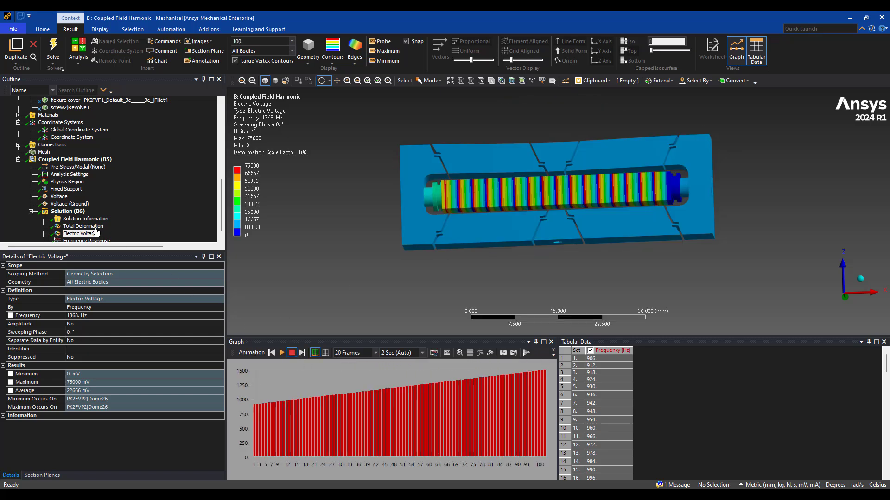
pyautogui.rightClick(69, 212)
pyautogui.moveTo(139, 220)
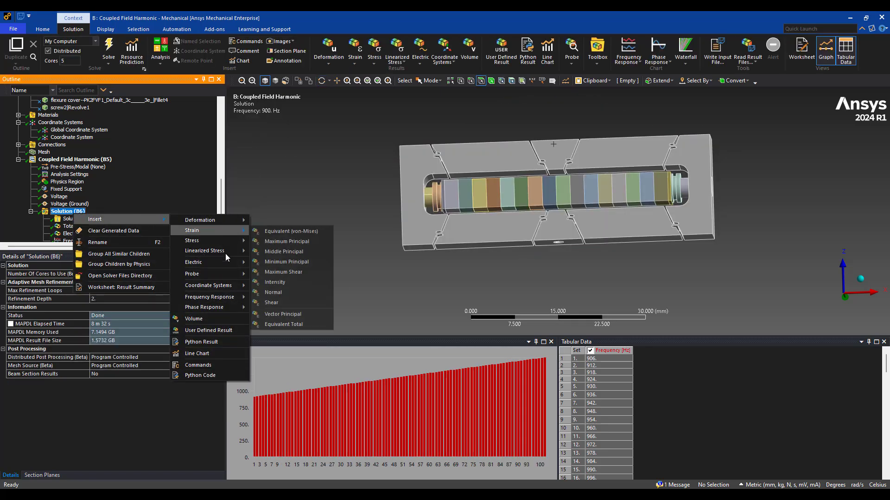
pyautogui.moveTo(194, 262)
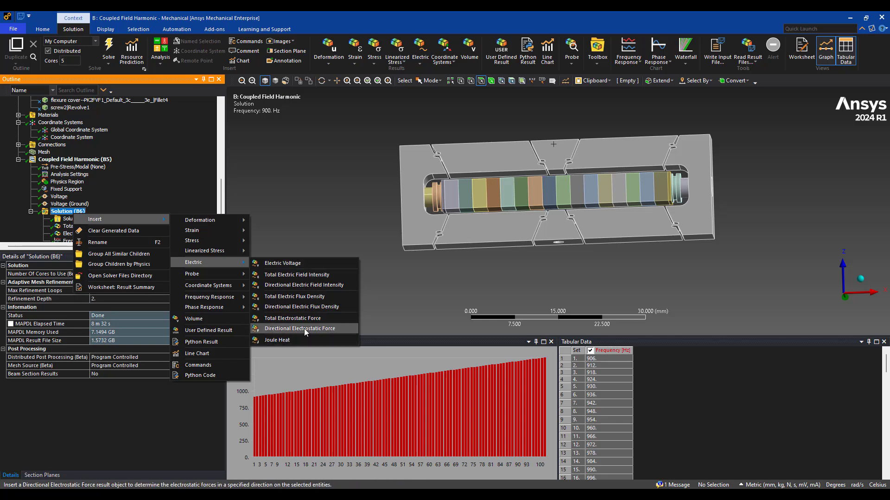
# Insert an Equivalent Stress result at 1368 Hz and evaluate all results
pyautogui.moveTo(214, 232)
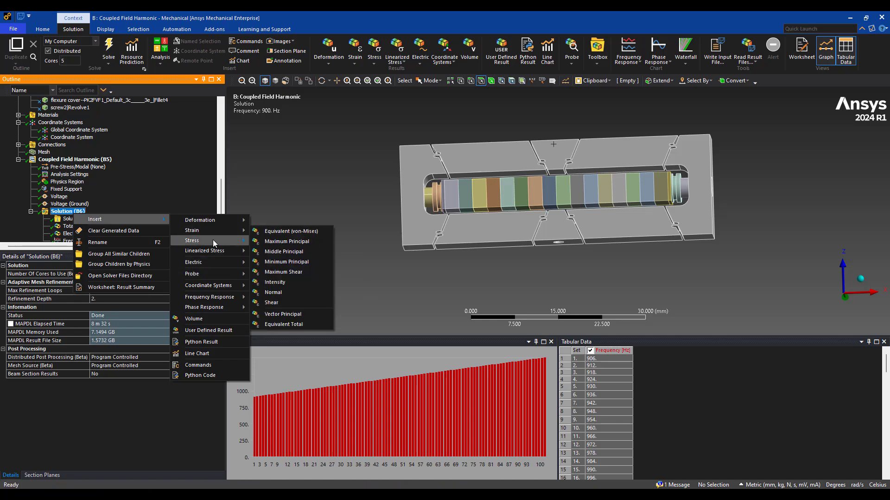
pyautogui.click(291, 241)
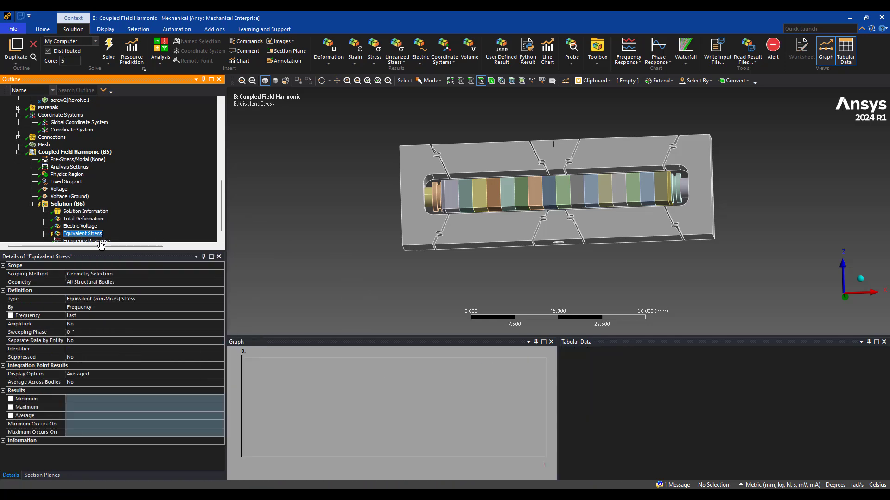
pyautogui.click(85, 317)
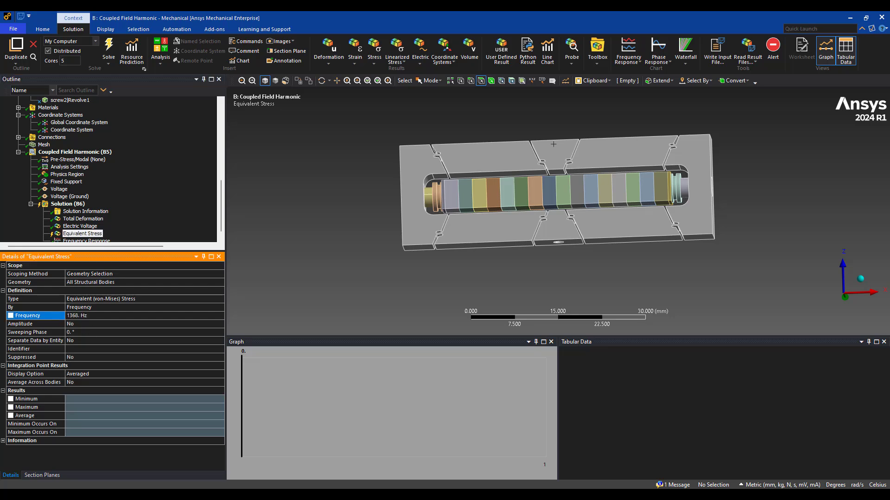
pyautogui.rightClick(88, 234)
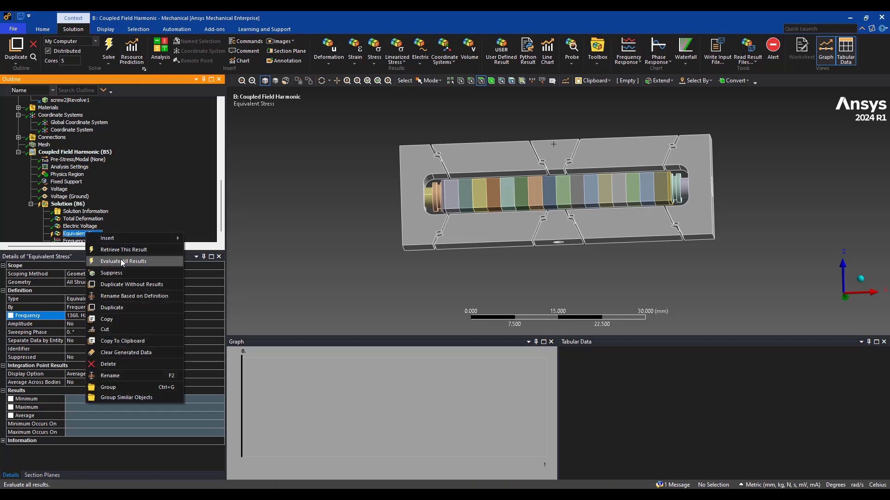
pyautogui.click(122, 260)
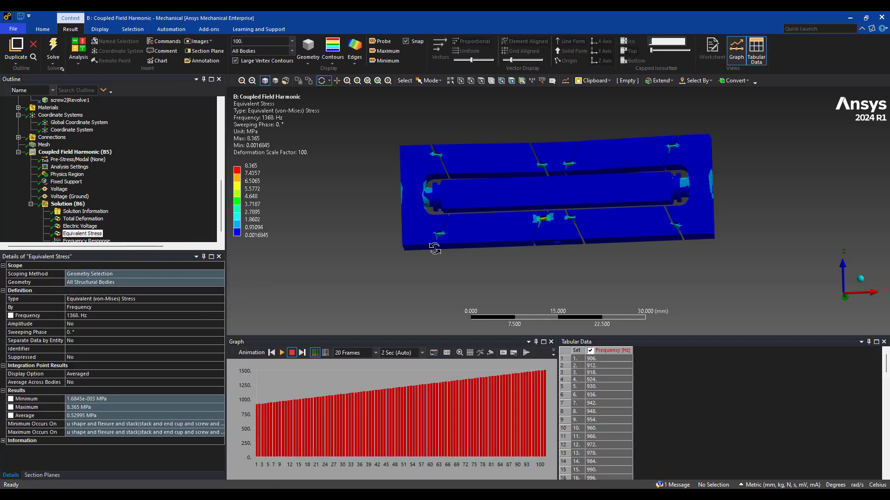
# Switch the Equivalent Stress result's By setting to Maximum Over Phase
pyautogui.moveTo(435, 249); pyautogui.dragTo(495, 275)
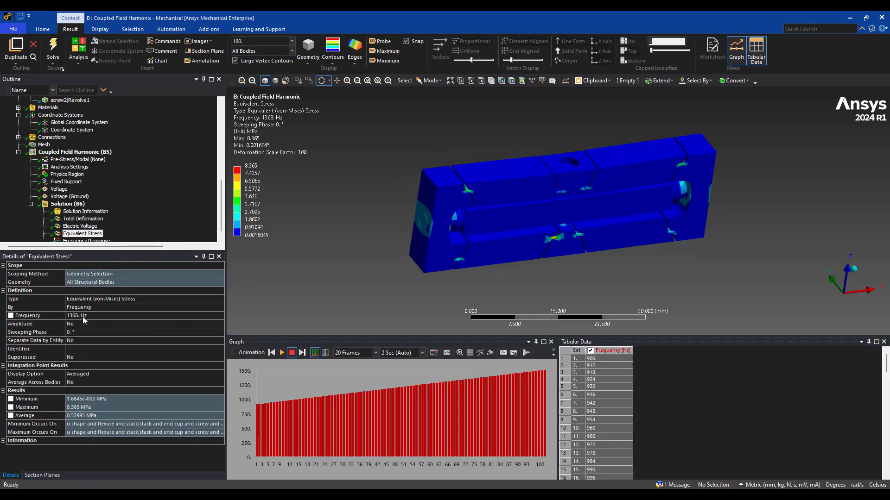
pyautogui.click(109, 309)
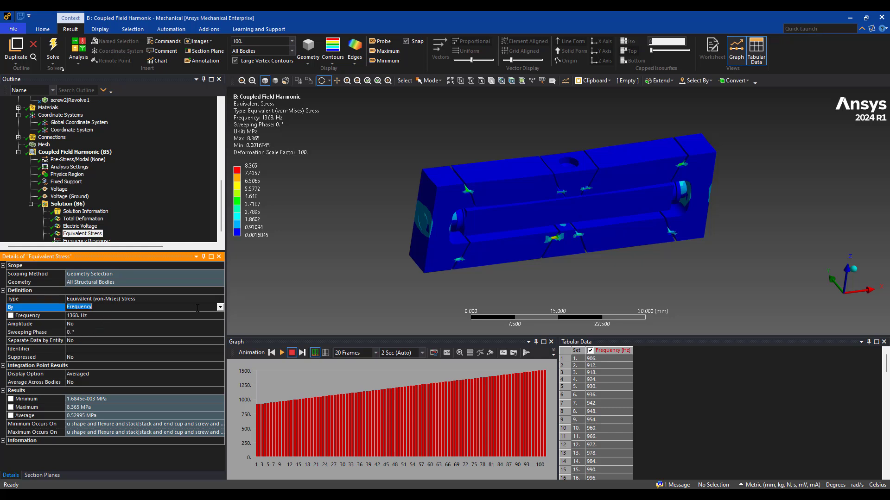
pyautogui.click(220, 308)
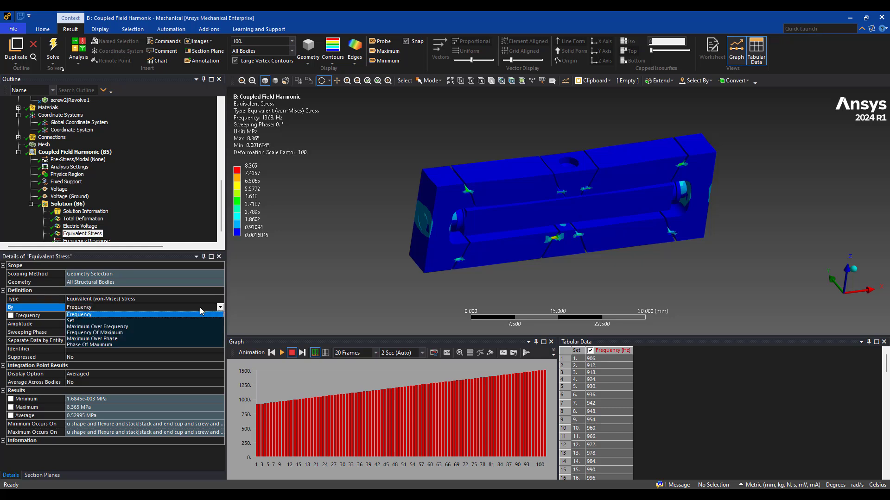
pyautogui.click(116, 342)
pyautogui.rightClick(84, 234)
# Evaluate the max-over-phase stress, show the Max label, and zoom to the 103.06 MPa flexure notch
pyautogui.click(121, 263)
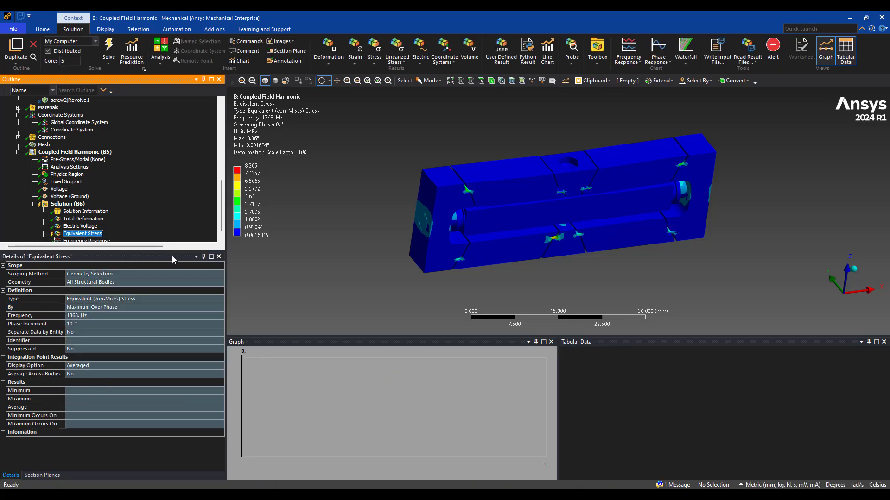
pyautogui.moveTo(551, 212); pyautogui.dragTo(523, 199)
pyautogui.click(384, 51)
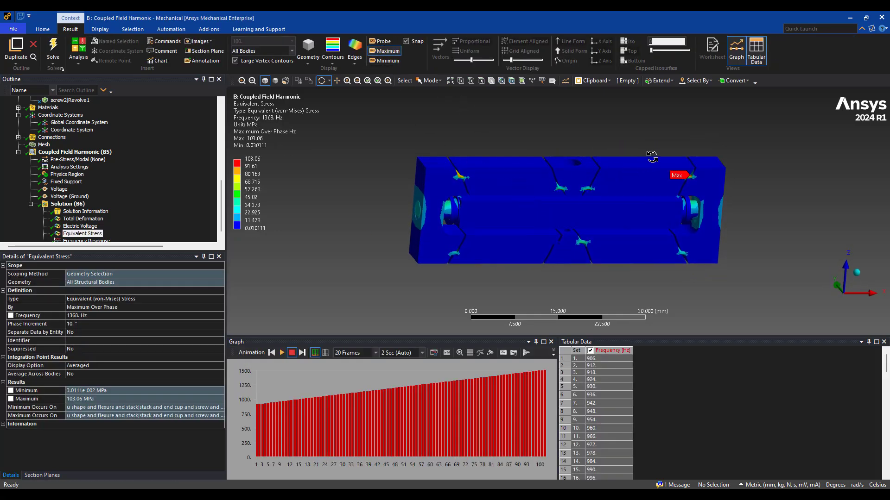
pyautogui.scroll(5, 710, 195)
pyautogui.moveTo(710, 194); pyautogui.dragTo(540, 186)
pyautogui.moveTo(537, 183); pyautogui.dragTo(608, 225, button='right')
pyautogui.moveTo(625, 230); pyautogui.dragTo(549, 242)
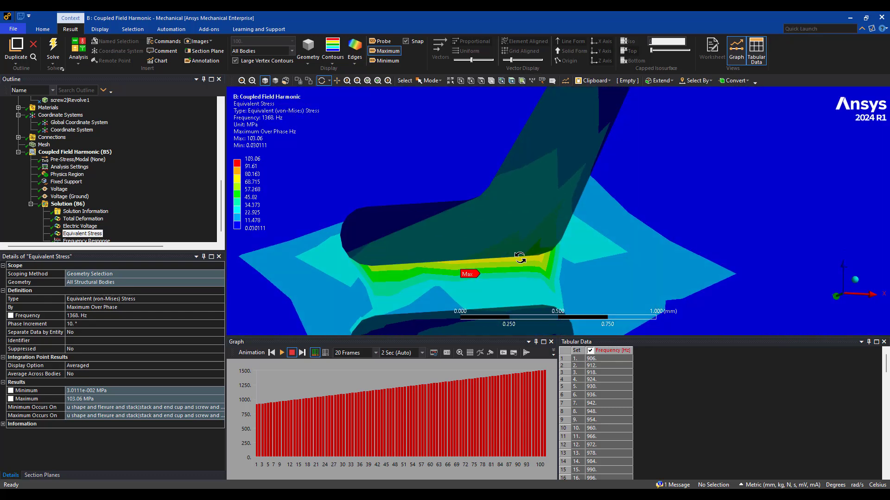
pyautogui.moveTo(519, 261); pyautogui.dragTo(542, 208)
pyautogui.scroll(-5, 543, 225)
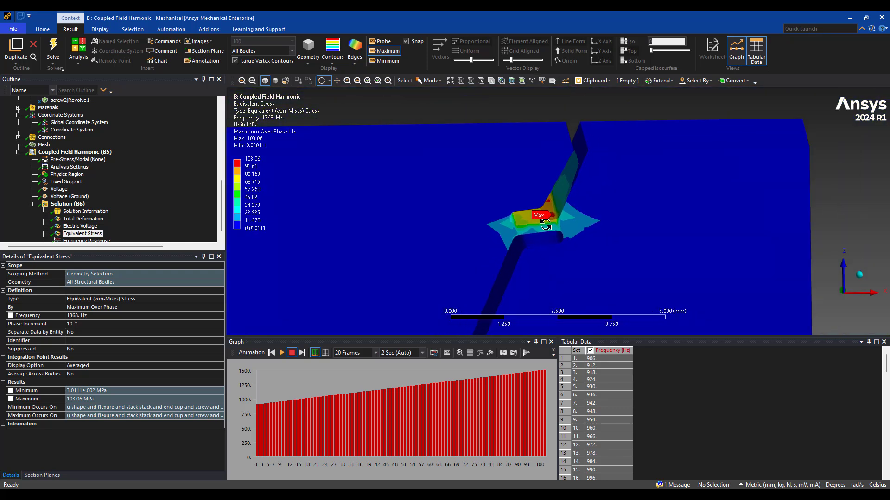
pyautogui.moveTo(547, 225); pyautogui.dragTo(549, 227)
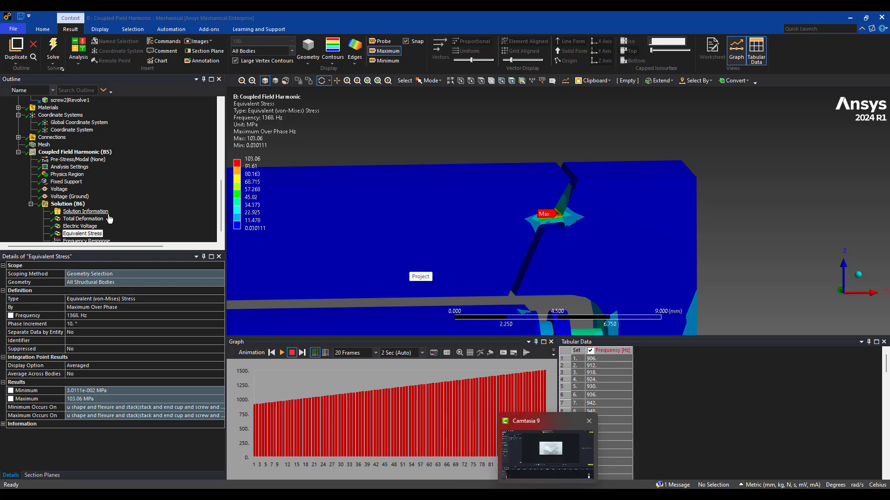
# Review the applied voltage magnitude and the ground voltage boundary condition
pyautogui.click(59, 187)
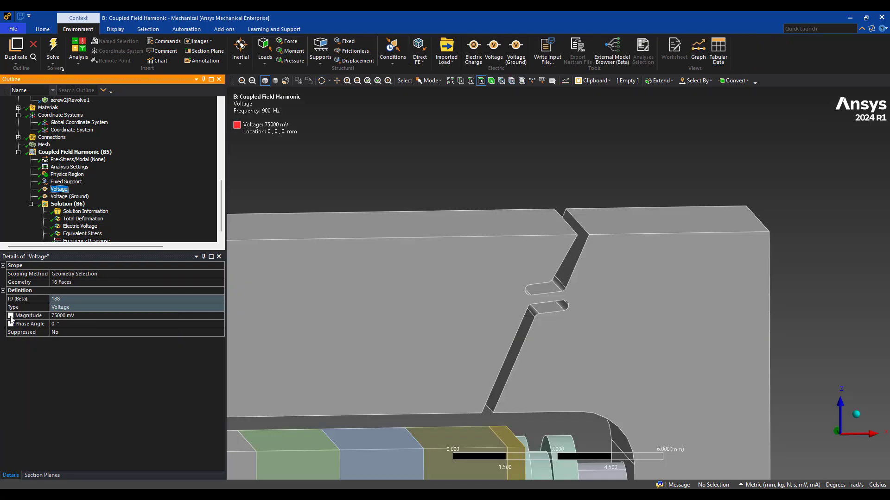
pyautogui.click(27, 317)
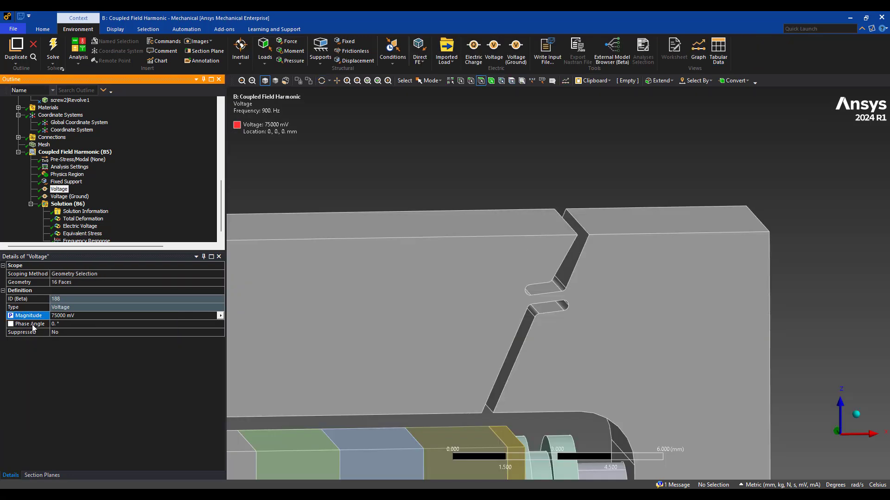
pyautogui.click(70, 196)
# Flag Total Deformation's Frequency (1368 Hz) and Maximum (3.827e-003 mm) as parameters
pyautogui.click(79, 219)
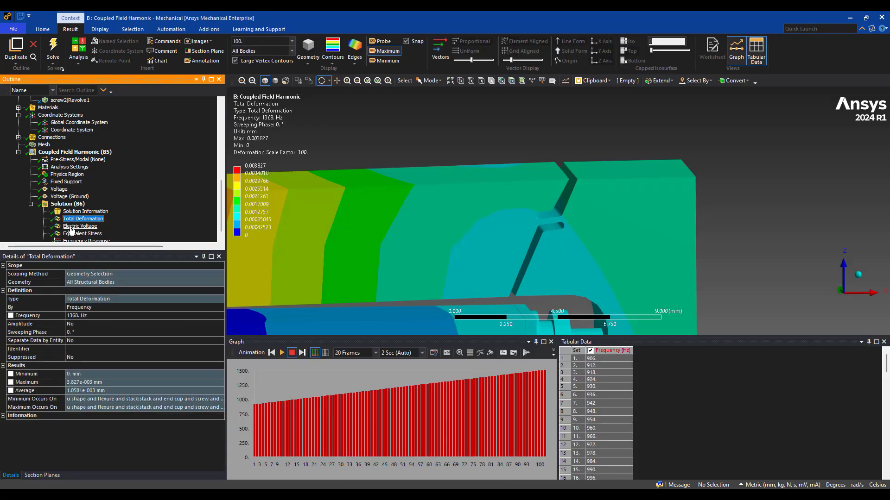
pyautogui.click(10, 315)
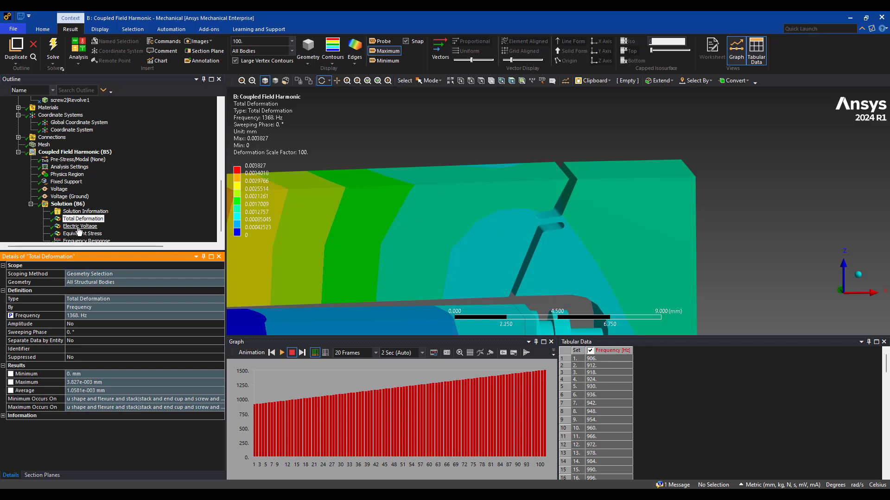
pyautogui.click(11, 382)
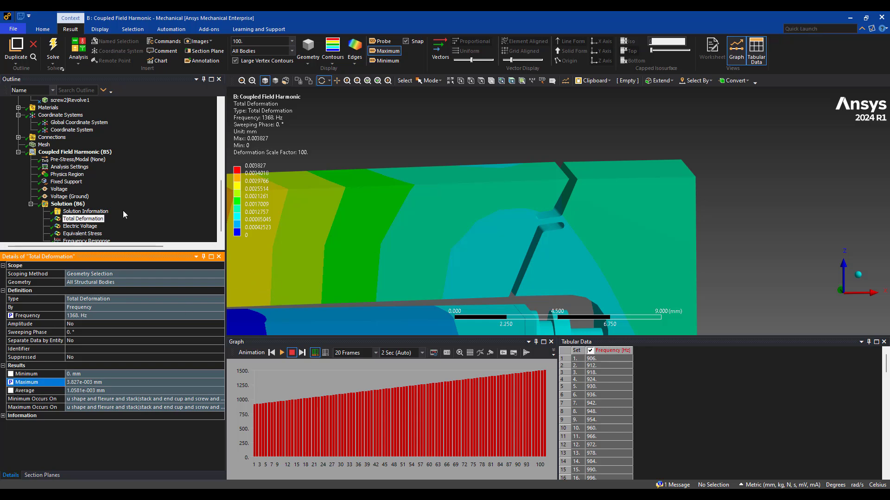
pyautogui.scroll(2, 92, 194)
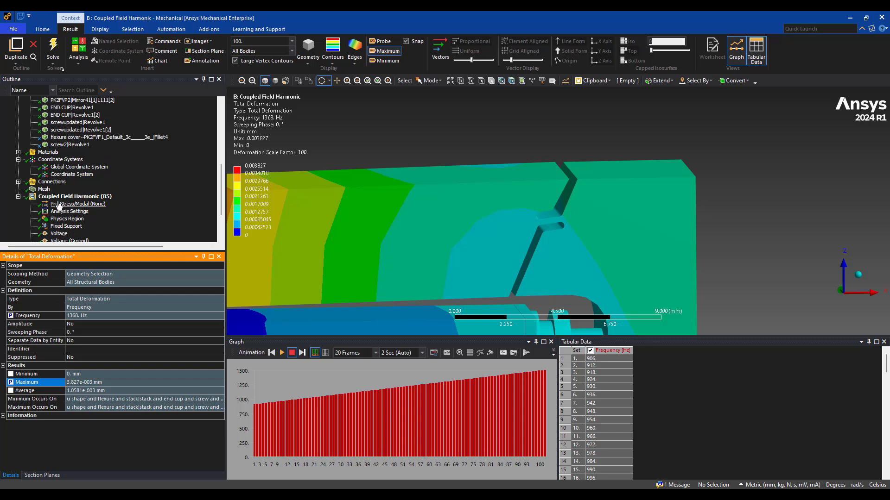
pyautogui.scroll(-2, 60, 208)
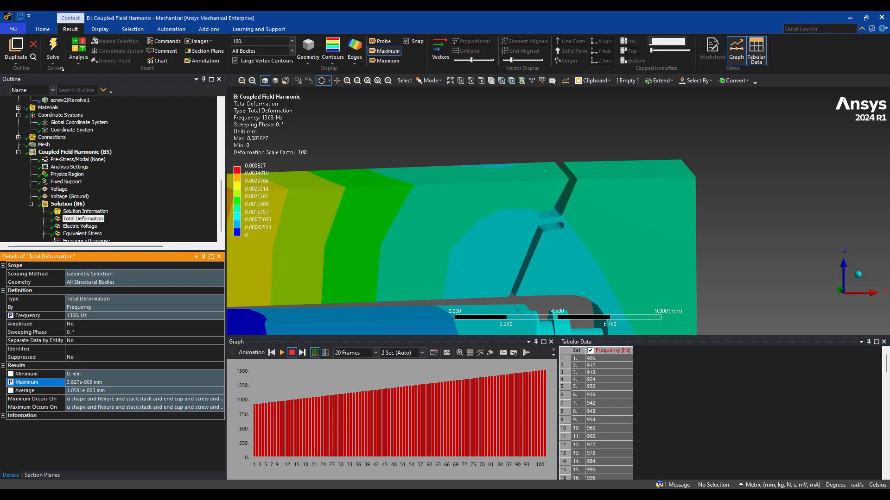
# In Workbench, view the Parameter Set's thickness, gap and frequency parameters, then return to Project
pyautogui.hotkey('alt', 'Tab')
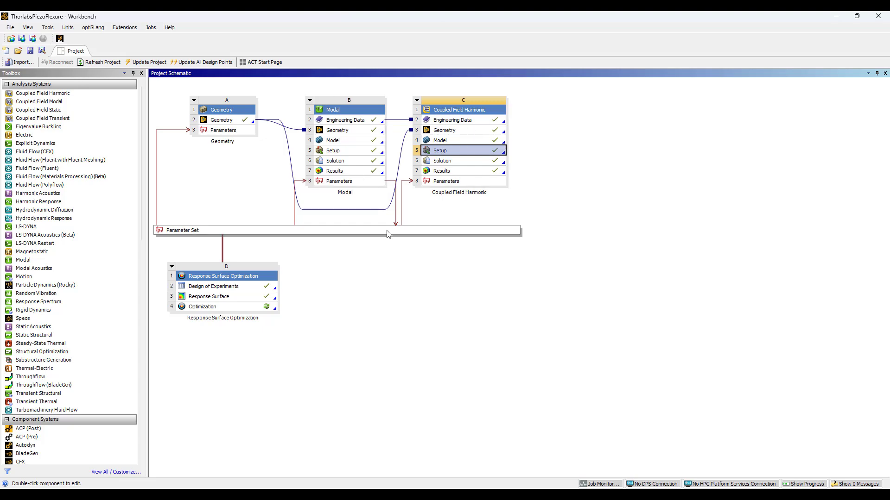
pyautogui.doubleClick(346, 231)
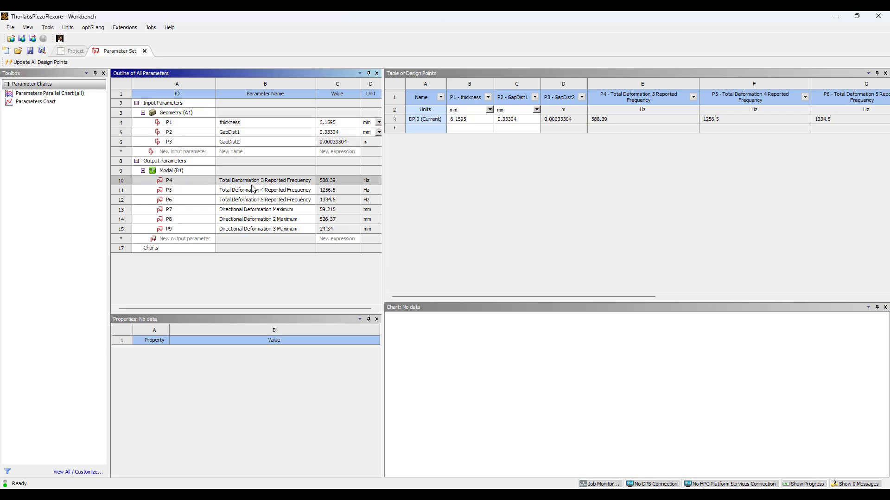
pyautogui.click(144, 51)
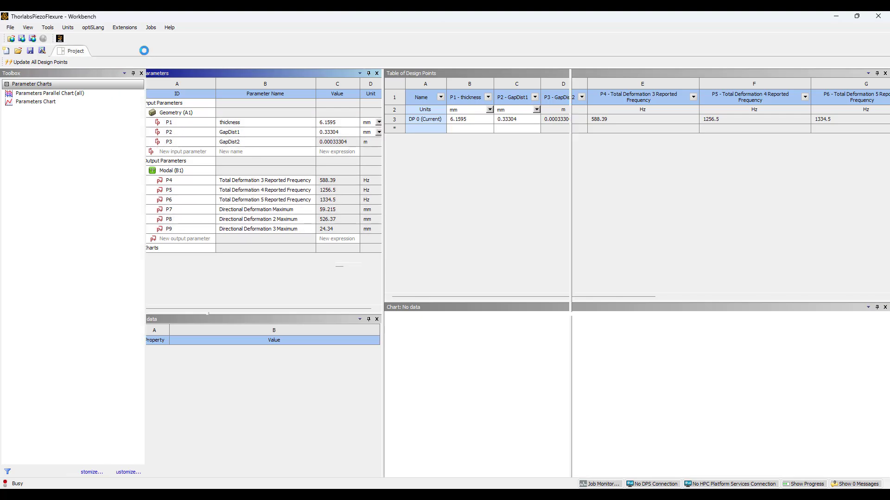
# Plot the P4 frequency response in 3D over thickness and GapDist1 and rotate the surface
pyautogui.doubleClick(218, 297)
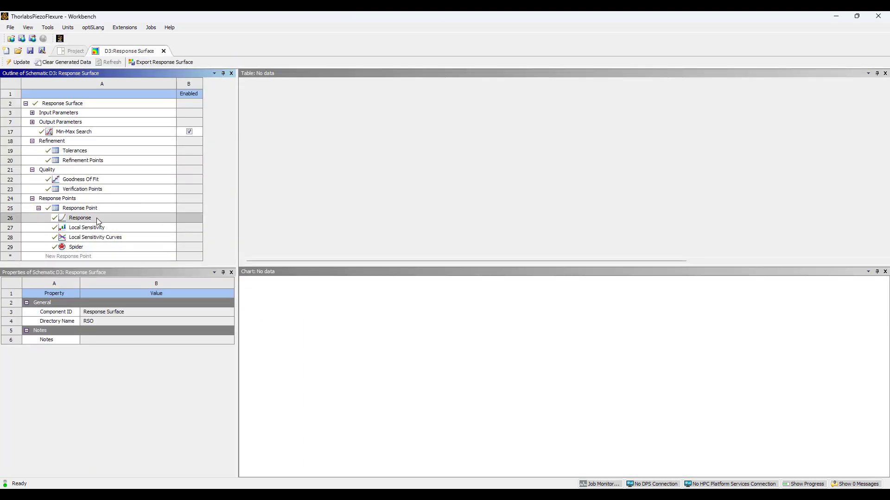
pyautogui.click(97, 218)
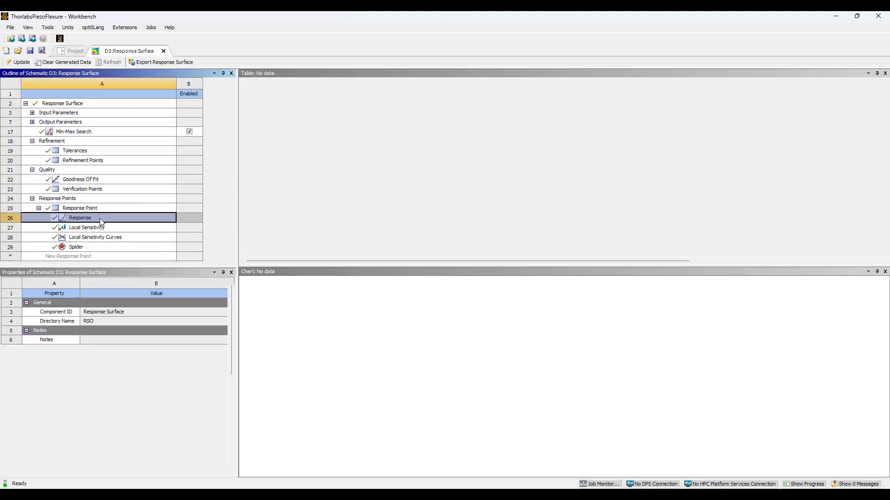
pyautogui.click(223, 333)
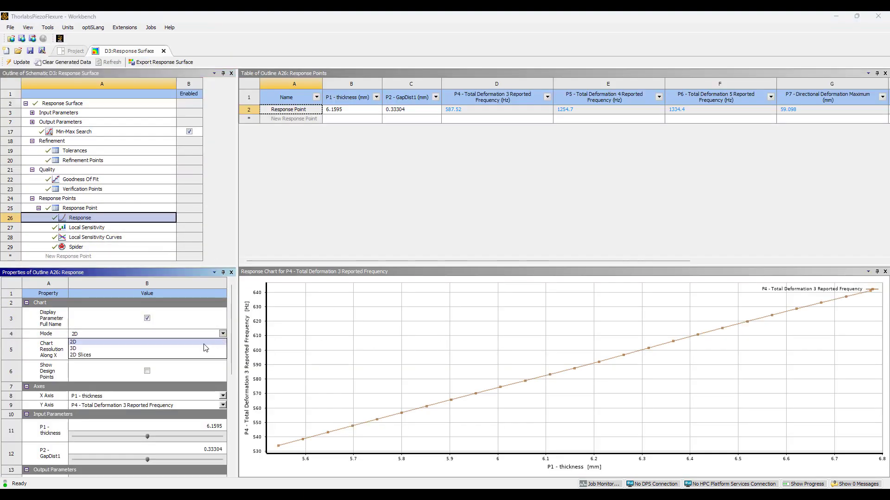
pyautogui.click(93, 348)
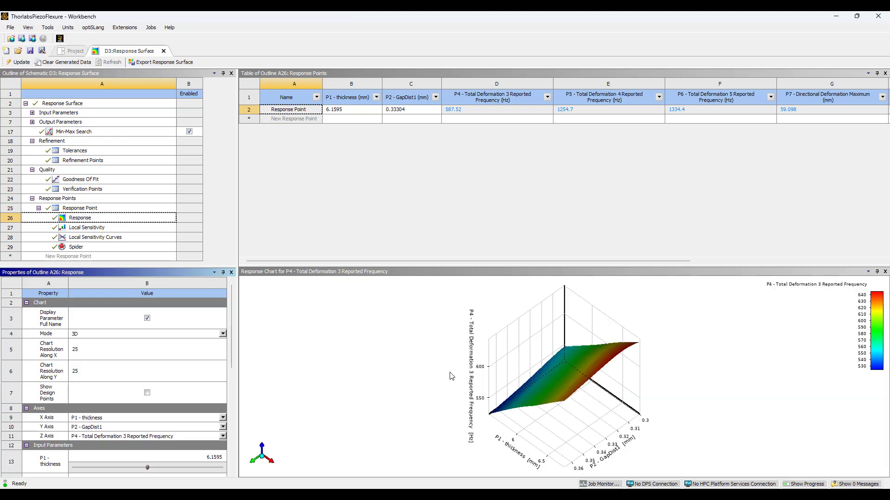
pyautogui.moveTo(440, 376); pyautogui.dragTo(459, 328)
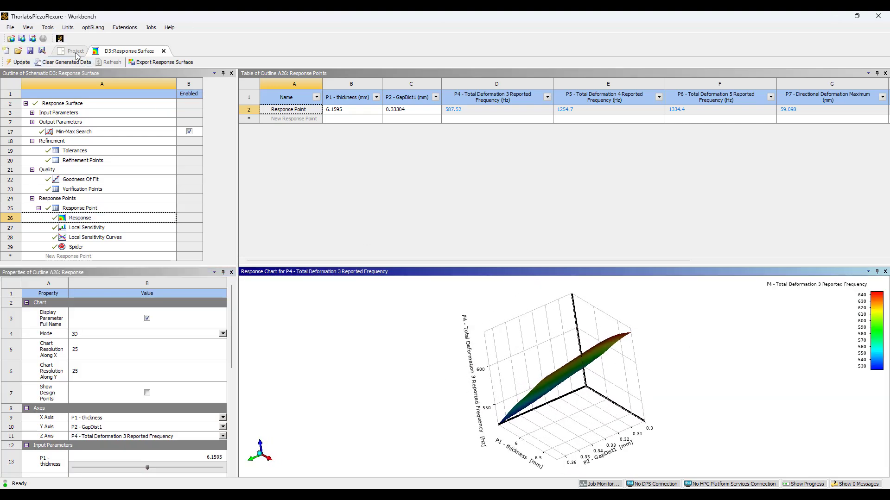
pyautogui.click(75, 51)
# Open system D's Optimization and list parameters available in the Objectives and Constraints table
pyautogui.doubleClick(223, 307)
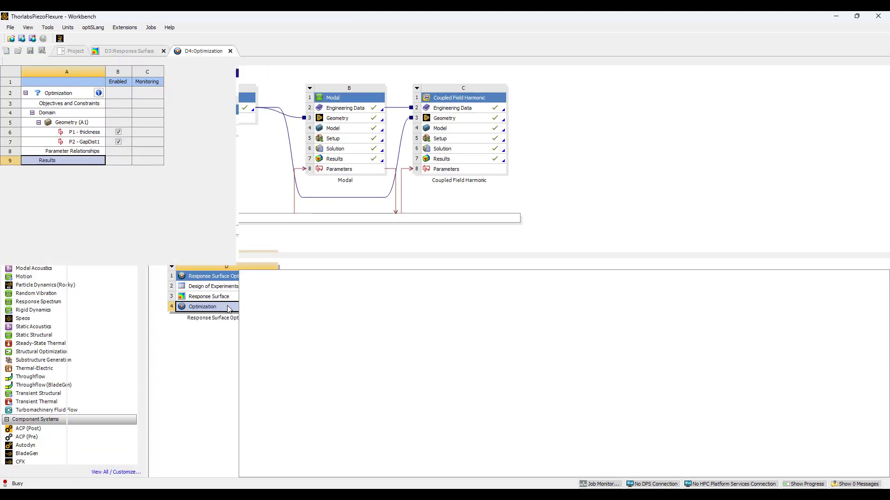
pyautogui.click(75, 115)
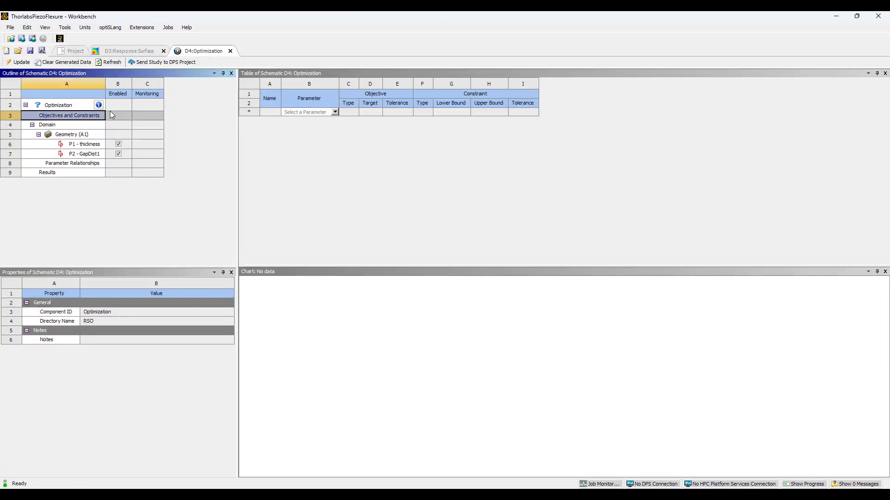
pyautogui.click(334, 112)
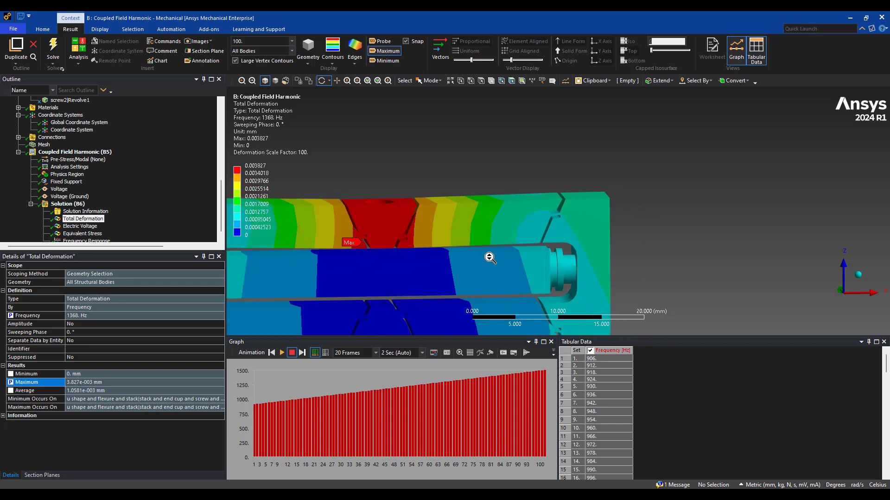
# Orbit and zoom around the flexure to inspect the Total Deformation contour from several oblique angles
pyautogui.scroll(-3, 490, 258)
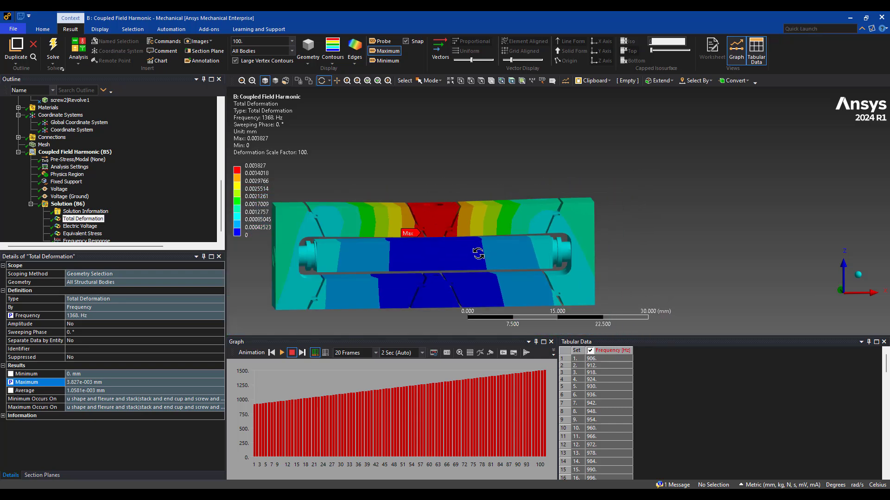
pyautogui.moveTo(447, 255); pyautogui.dragTo(367, 256)
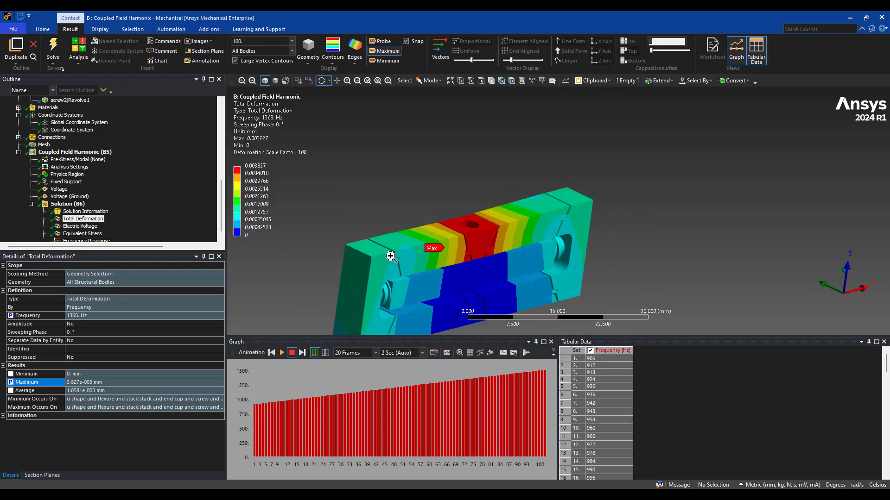
pyautogui.scroll(10, 419, 225)
pyautogui.scroll(-6, 488, 198)
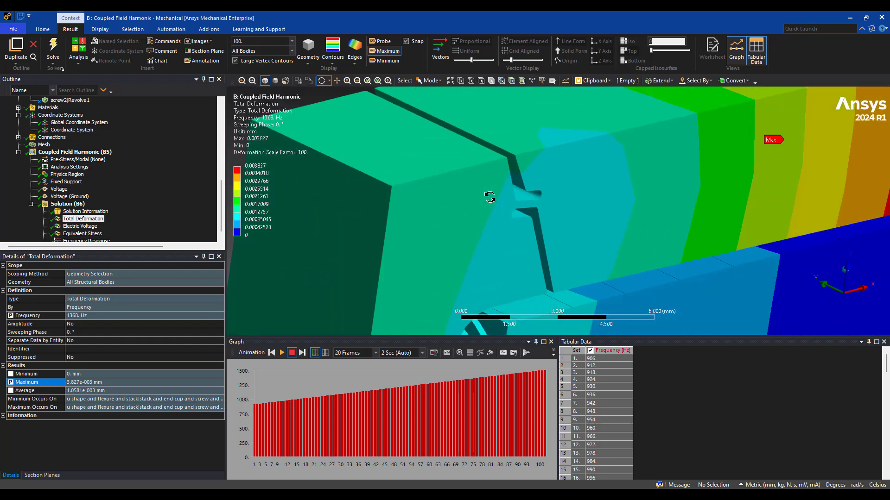
pyautogui.moveTo(560, 204); pyautogui.dragTo(469, 150)
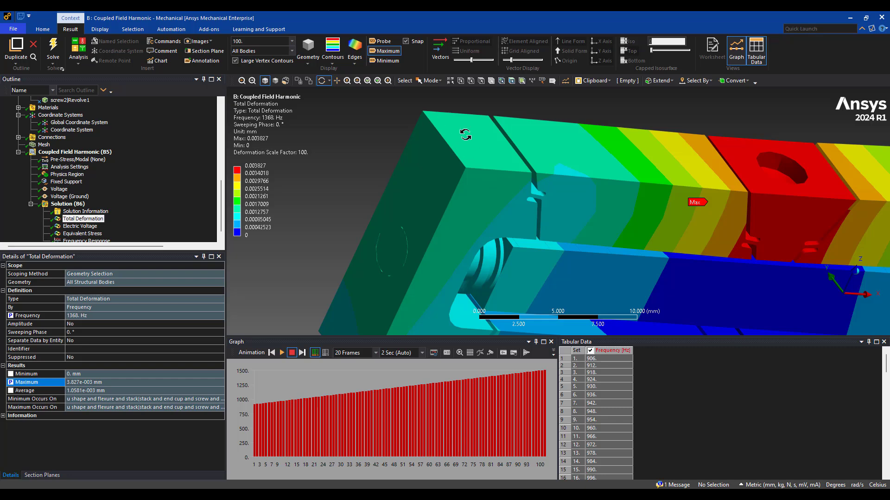
pyautogui.moveTo(526, 206); pyautogui.dragTo(562, 267)
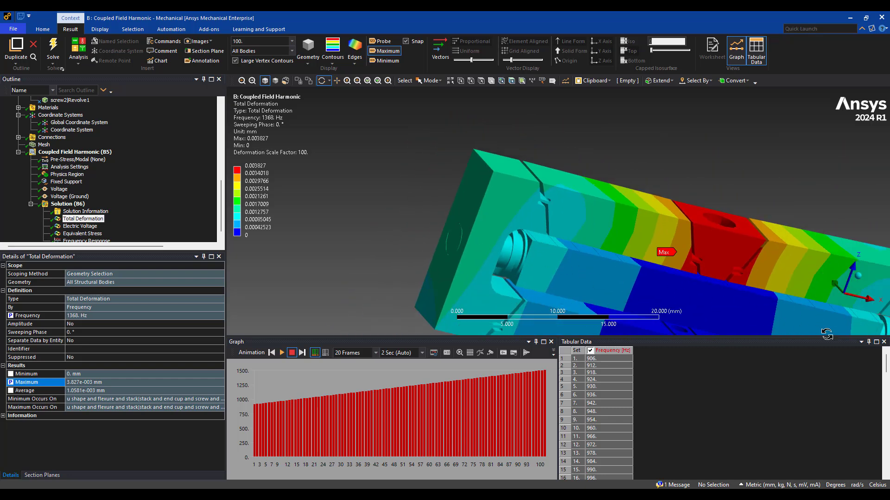
pyautogui.moveTo(736, 284); pyautogui.dragTo(605, 262)
# Play and stop the animation, leaving the static 1368 Hz Total Deformation contour peaking at 0.003827 mm
pyautogui.click(282, 352)
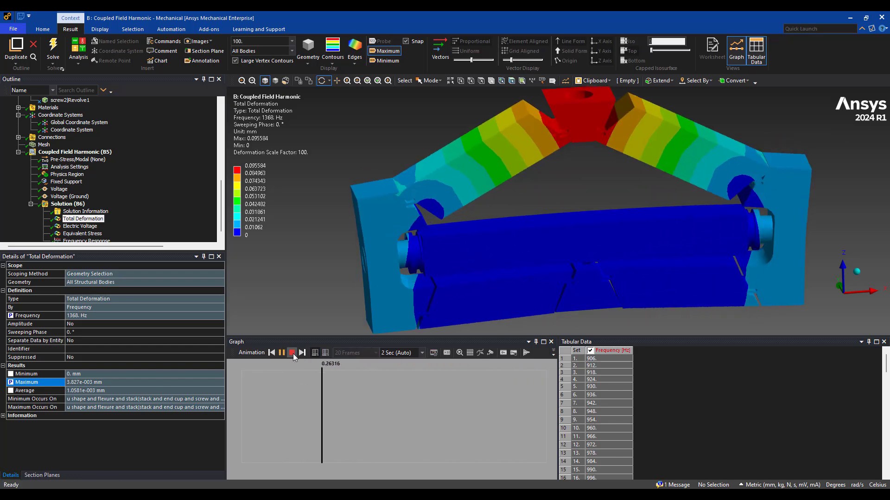
pyautogui.click(292, 353)
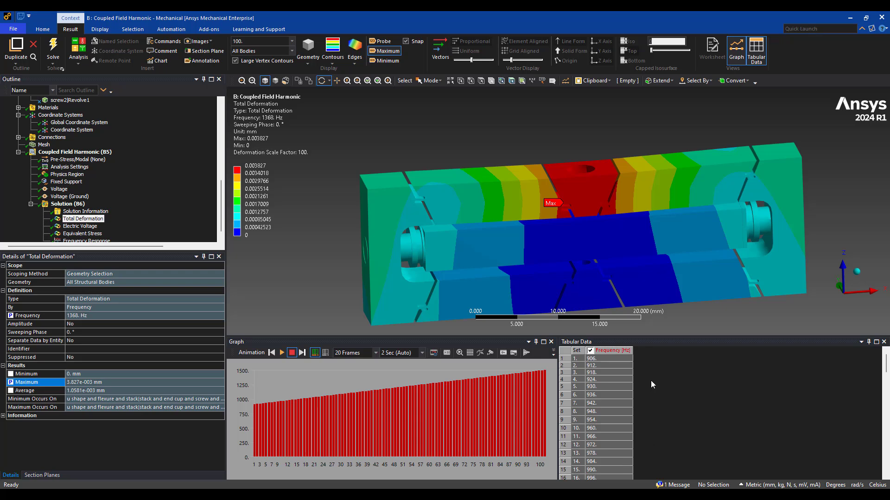
pyautogui.keyDown('ctrl'); pyautogui.moveTo(621, 266); pyautogui.dragTo(593, 234, button='middle'); pyautogui.keyUp('ctrl')
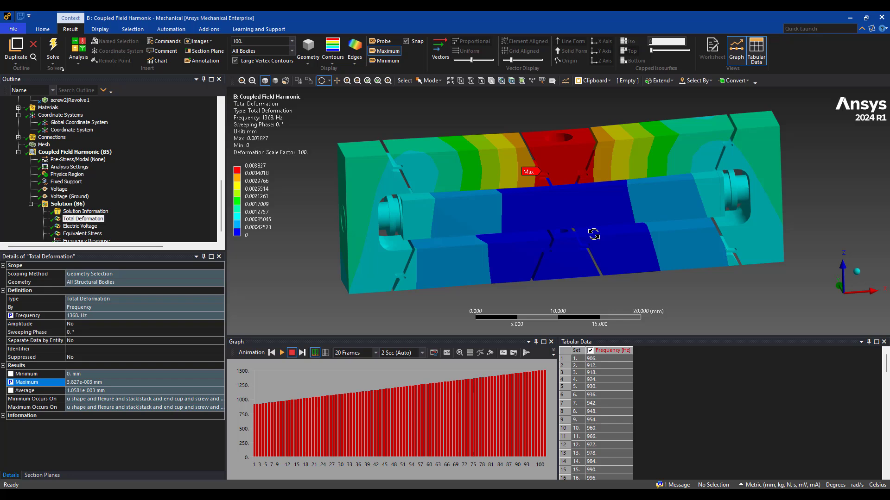